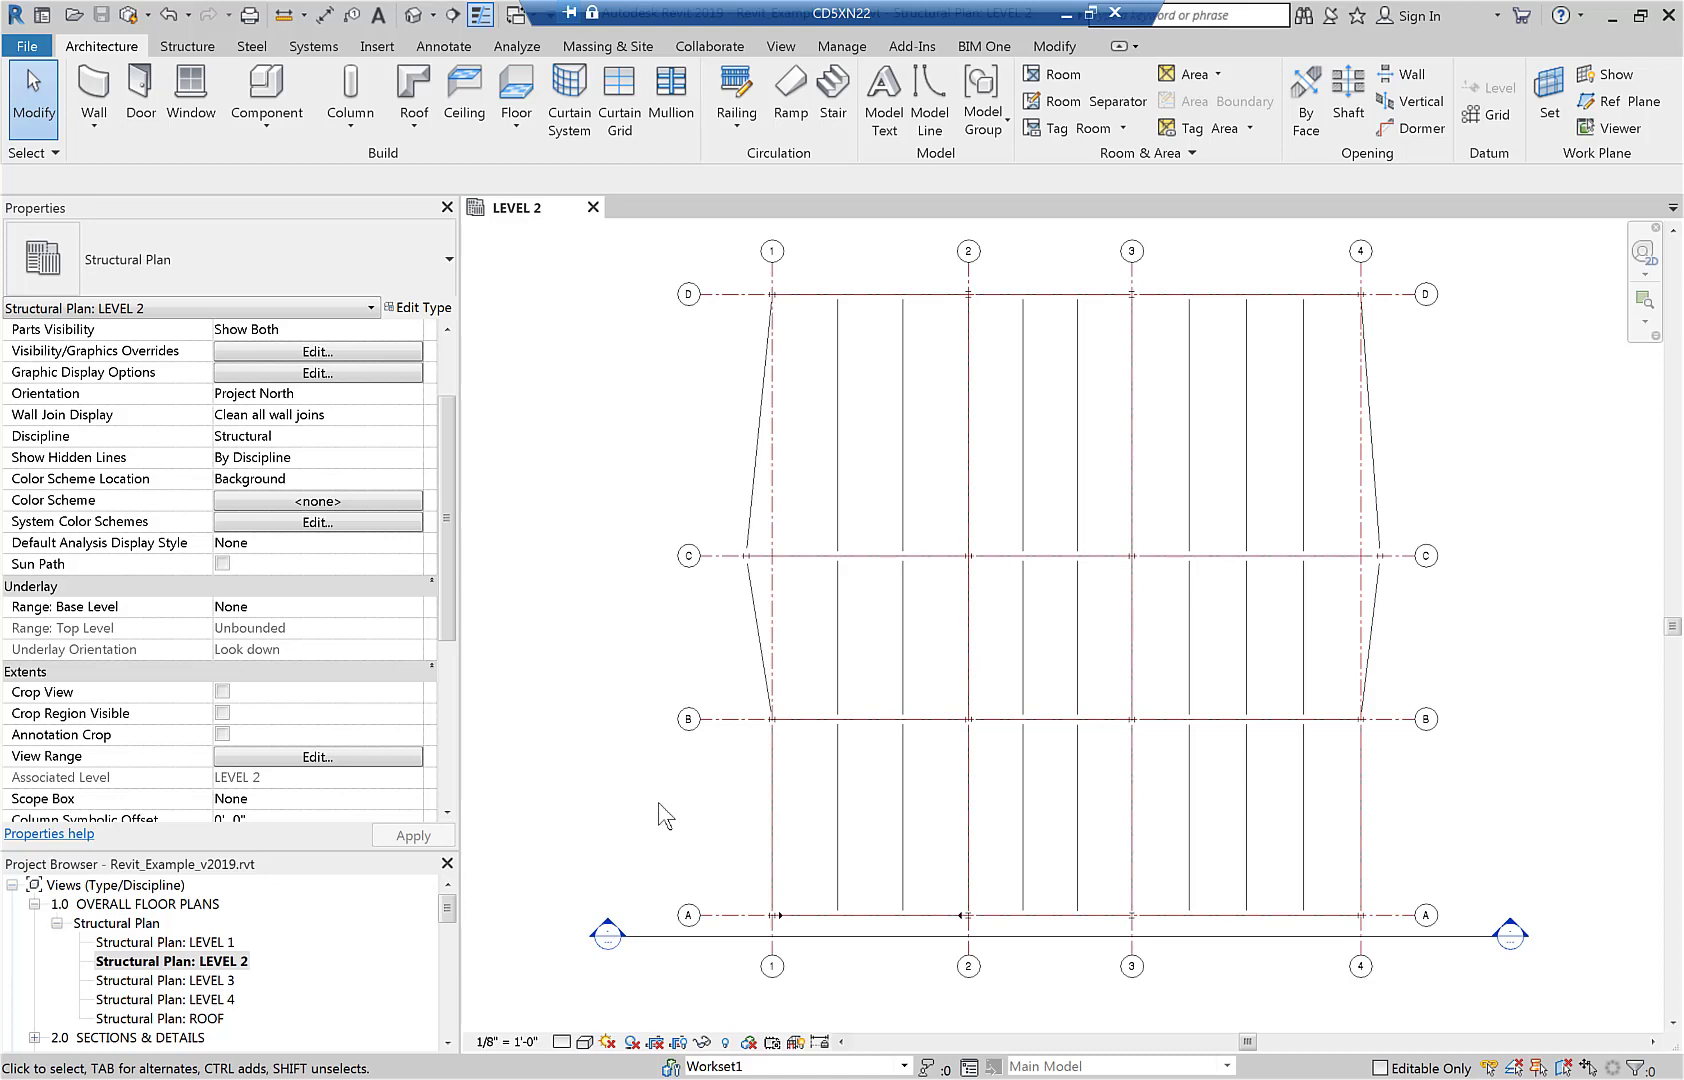
Show structural loads in the LEVEL 2 plan's visibility overrides, keeping area loads on and hiding line loads and point loads.
key("v")
key("v")
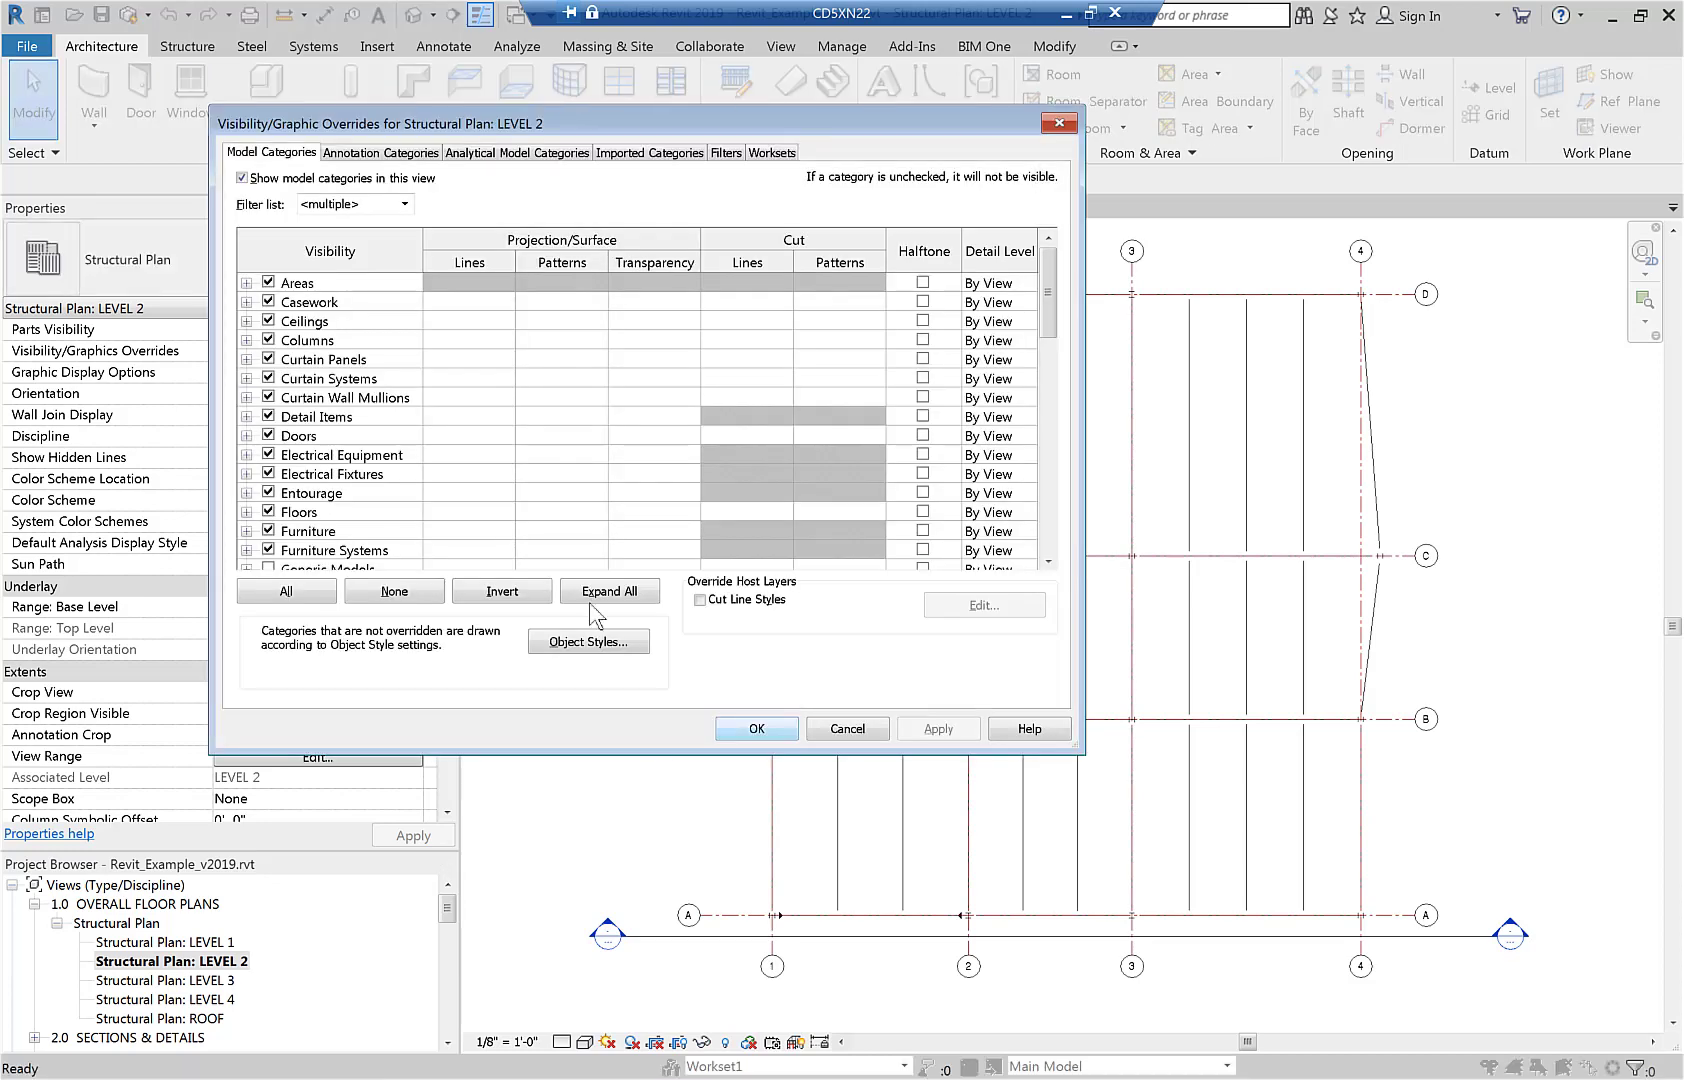
left_click(497, 155)
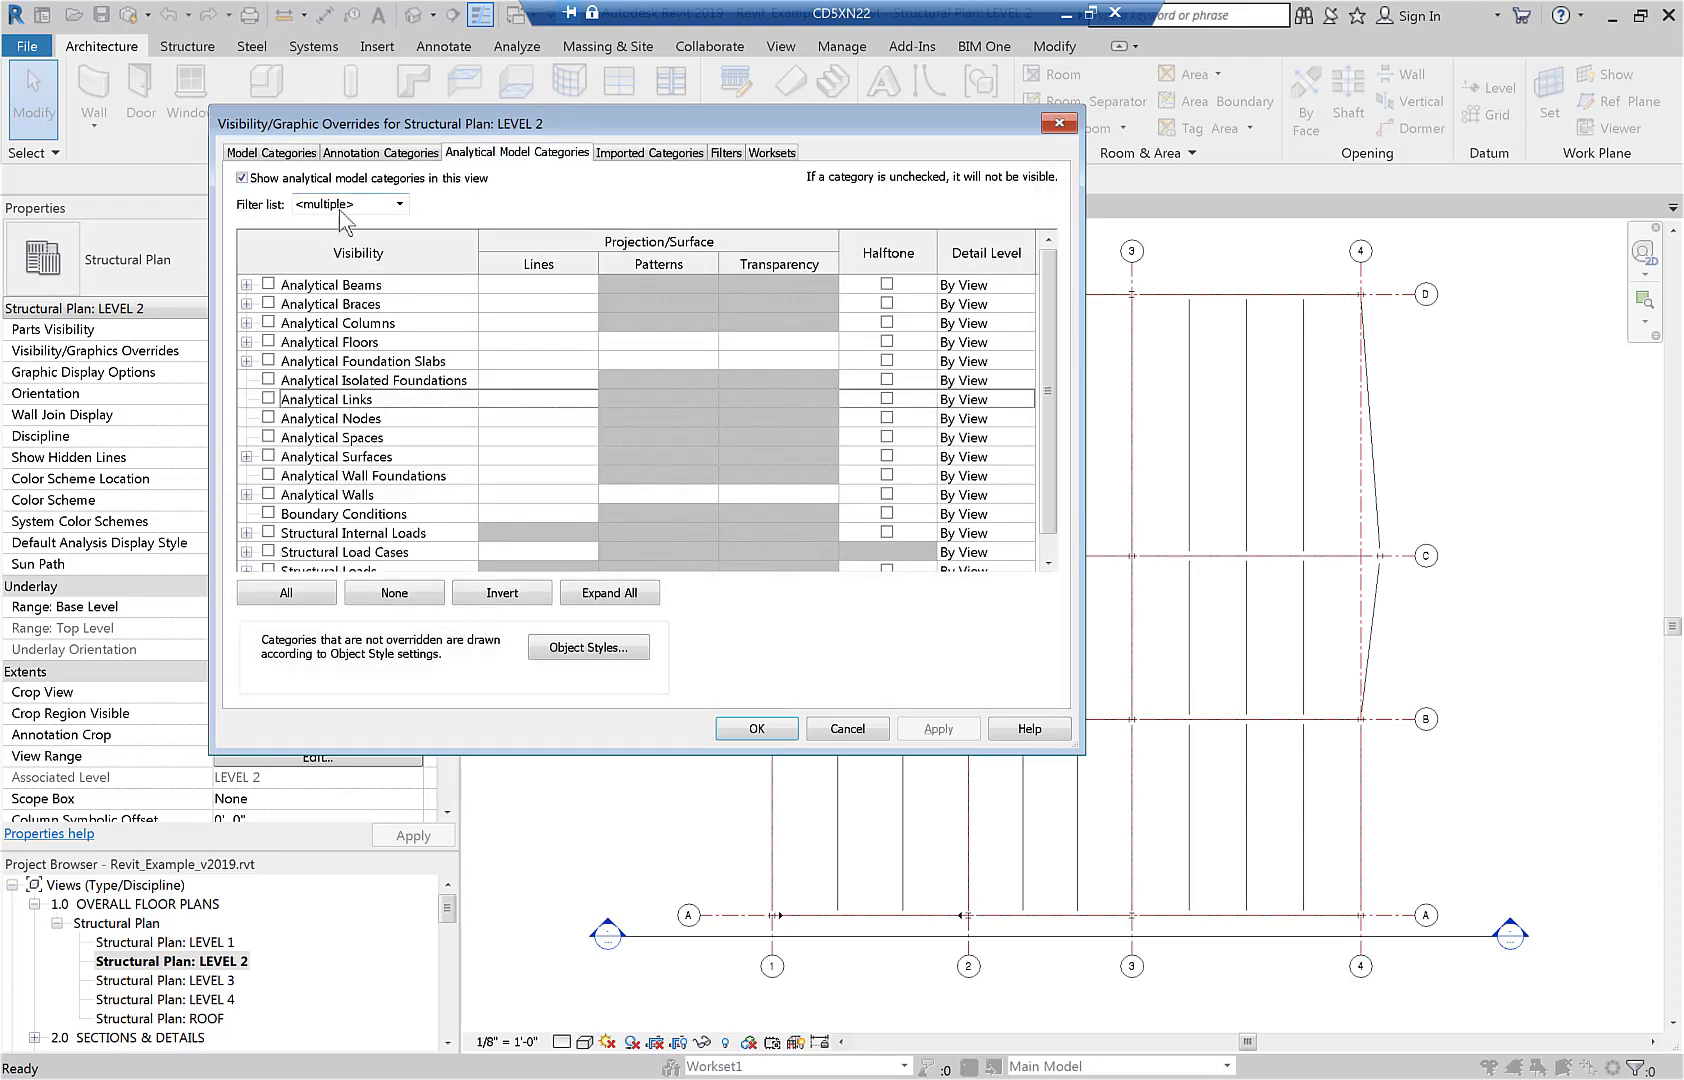
scroll(1045, 384, "down", 1)
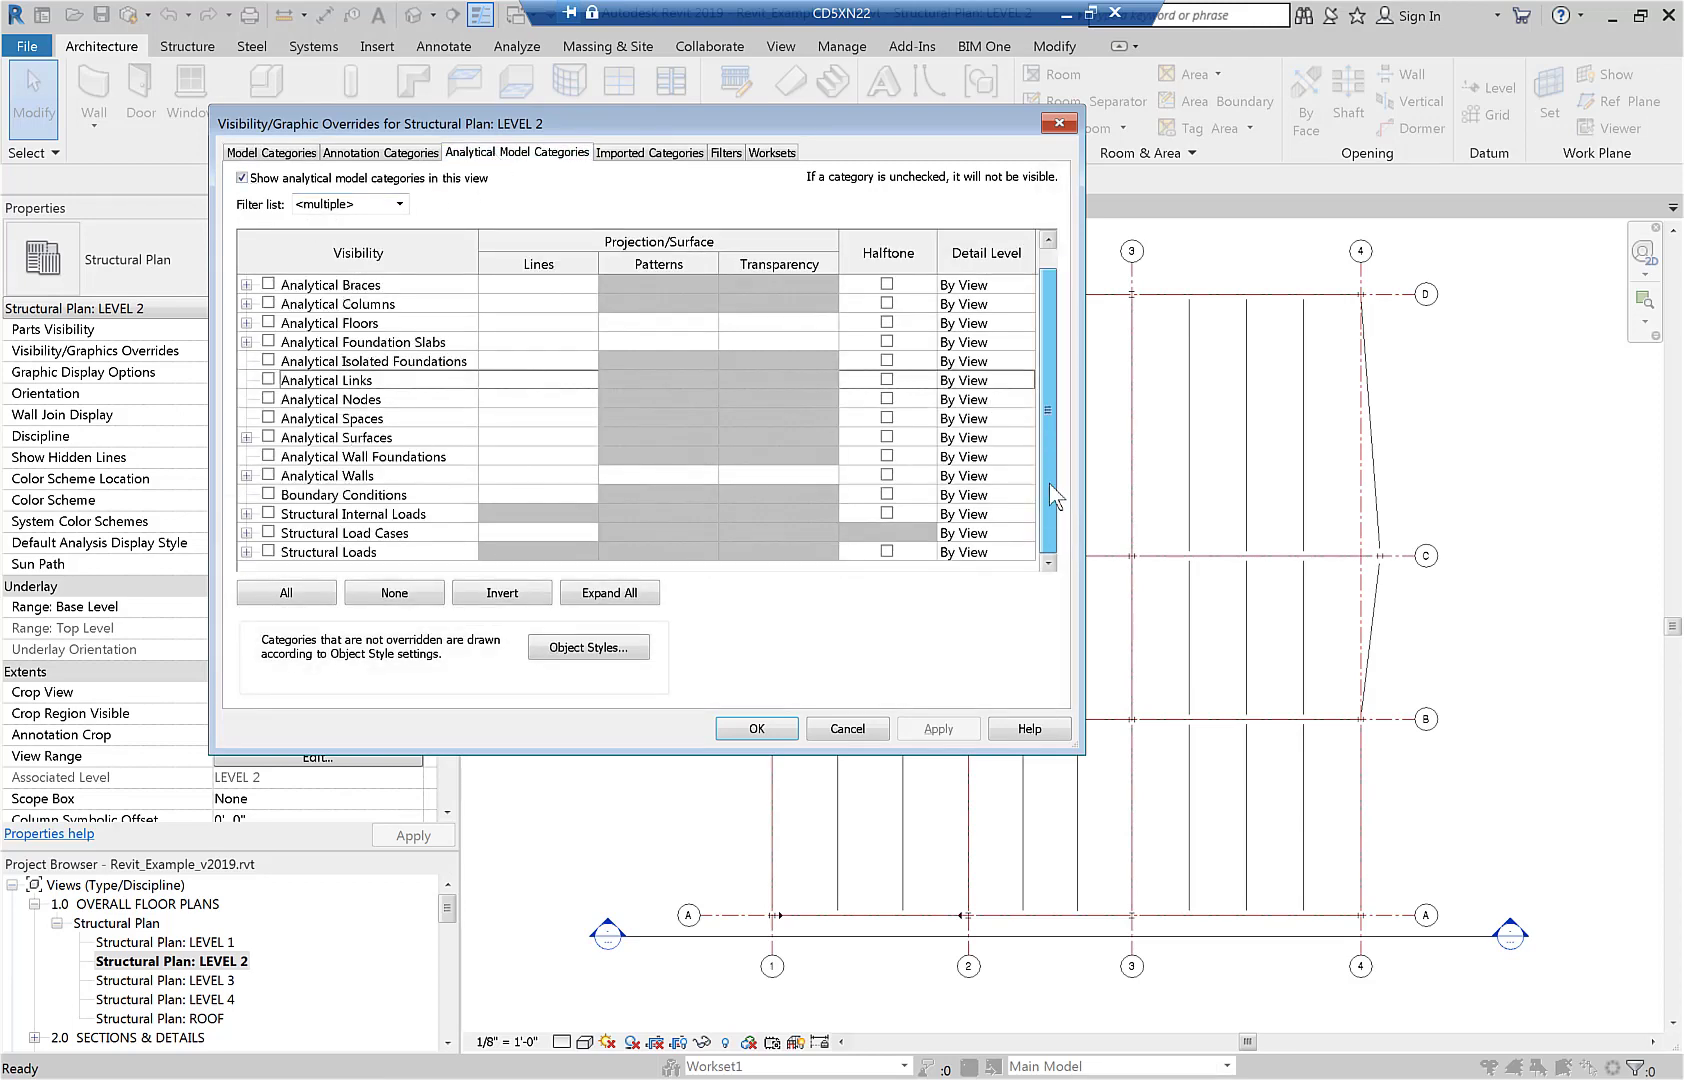
left_click(268, 551)
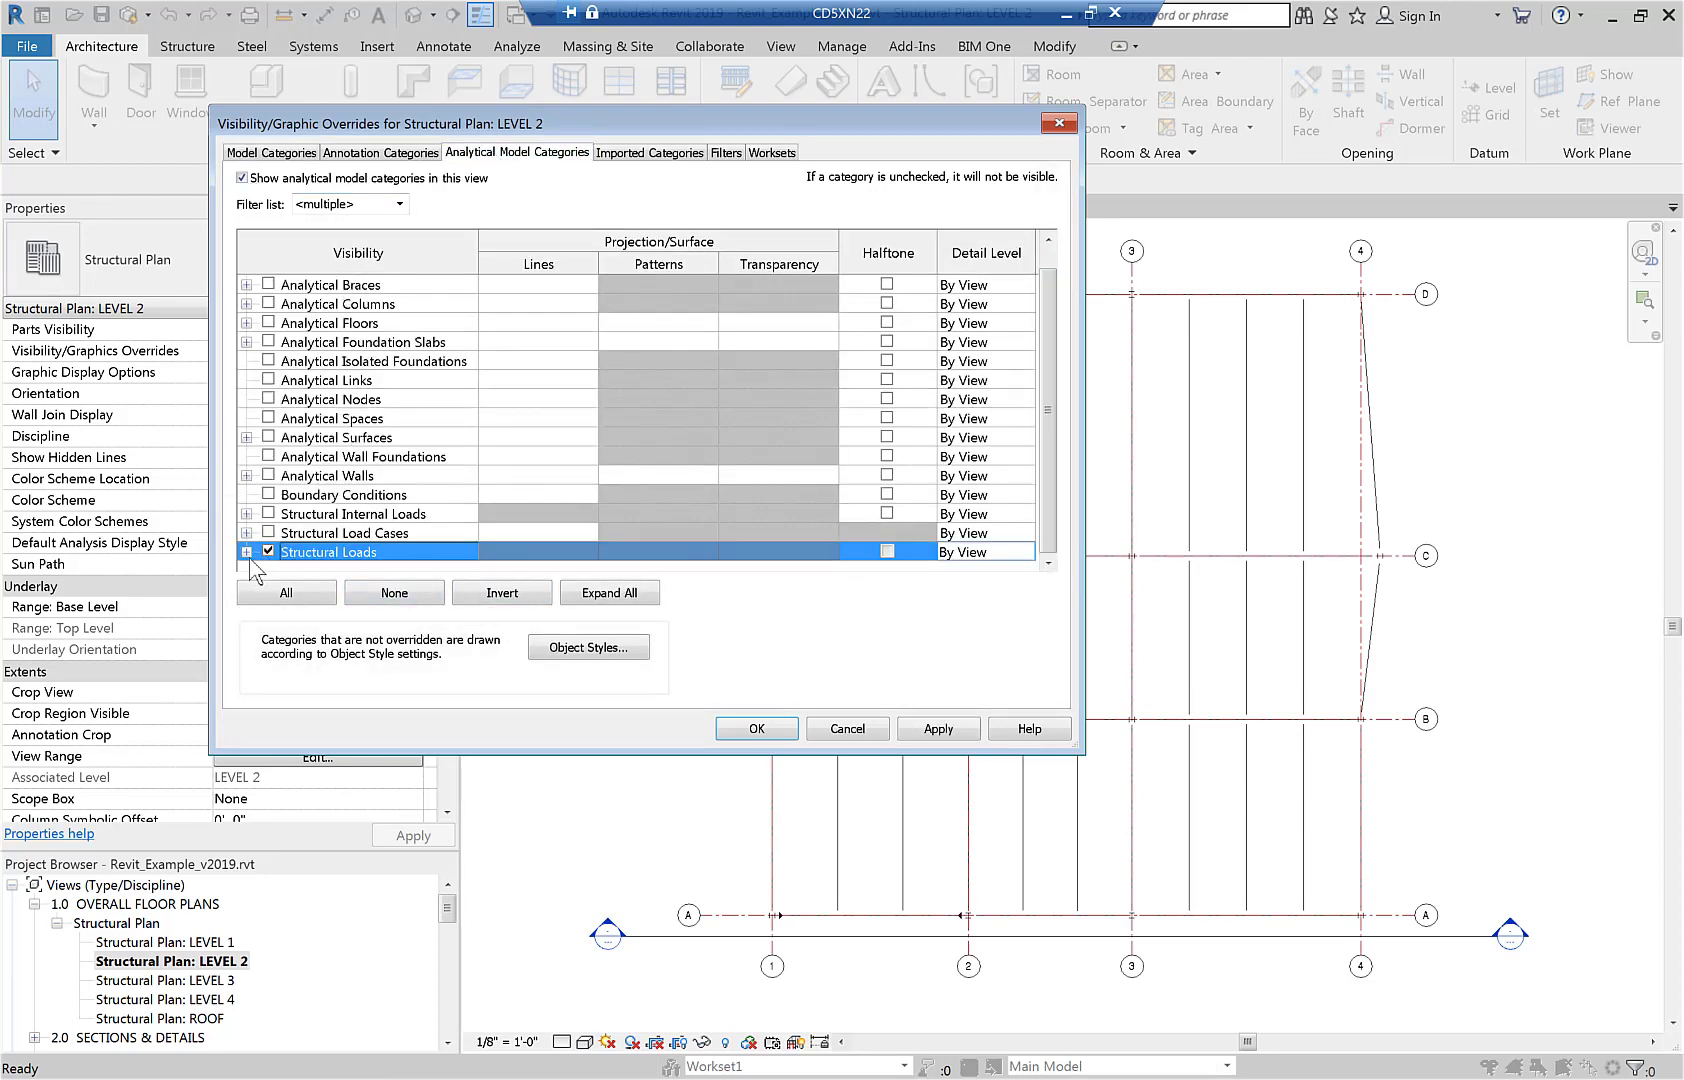
left_click(246, 552)
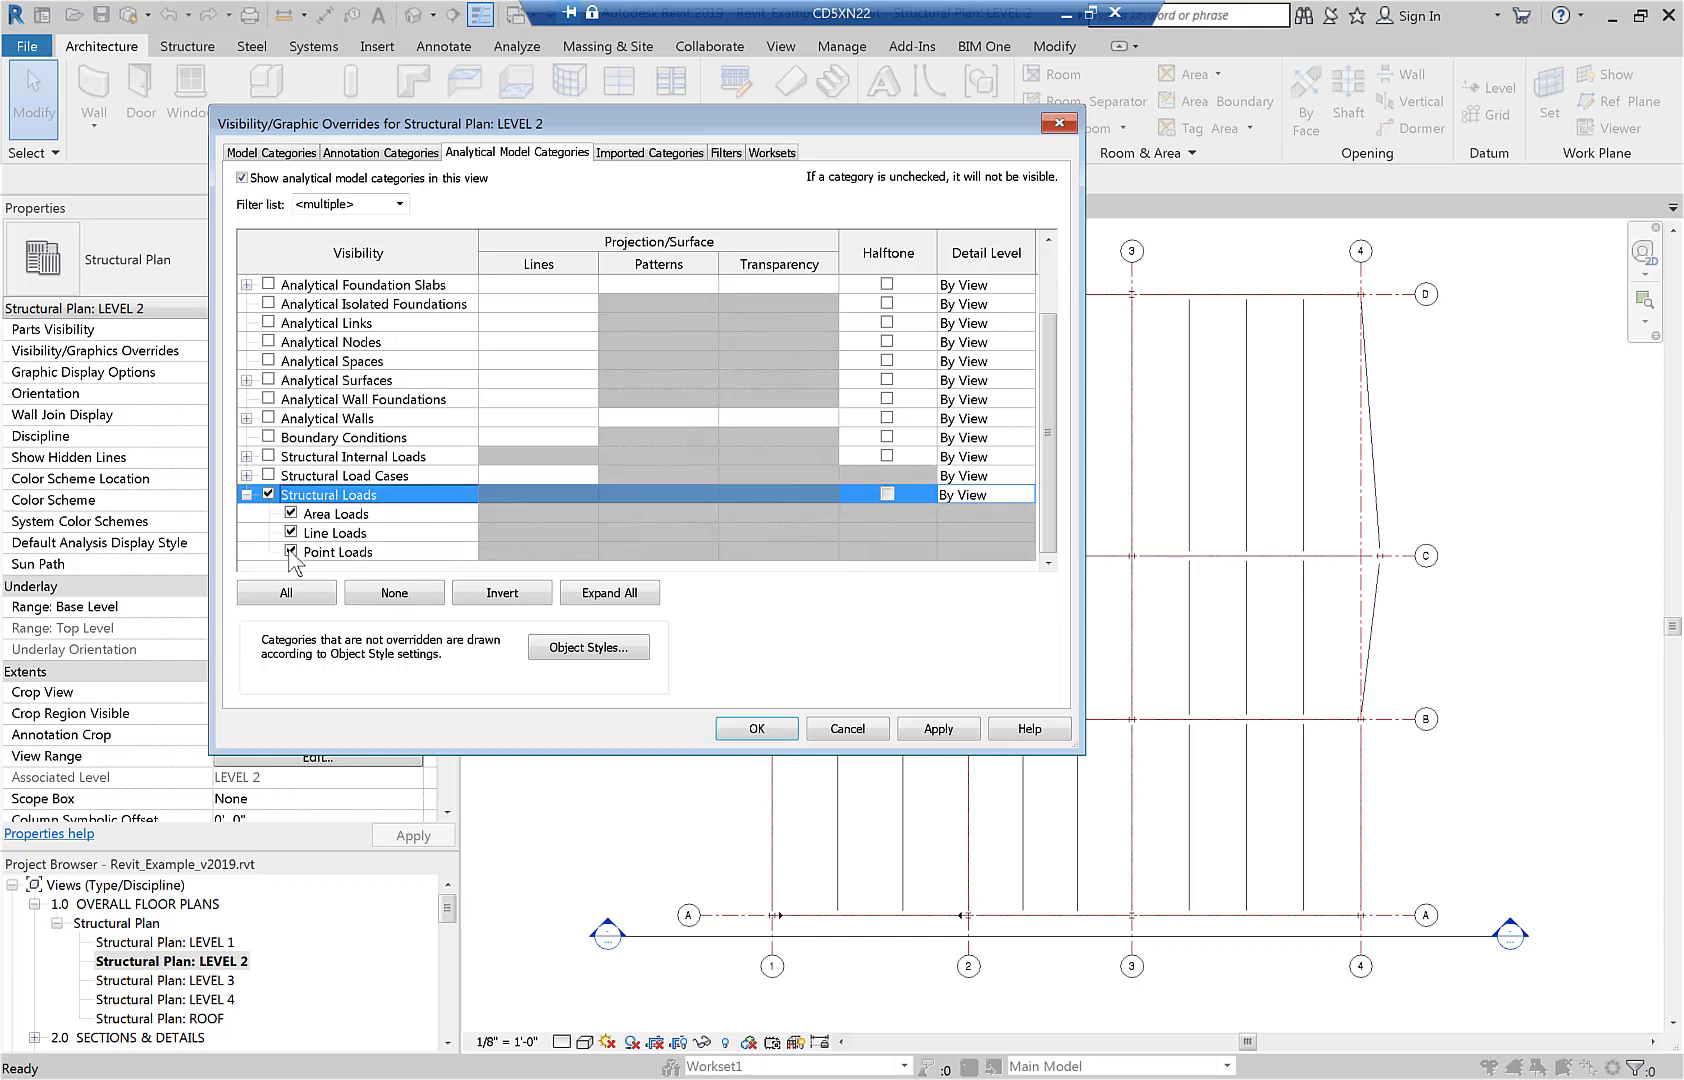
left_click(291, 552)
left_click(291, 532)
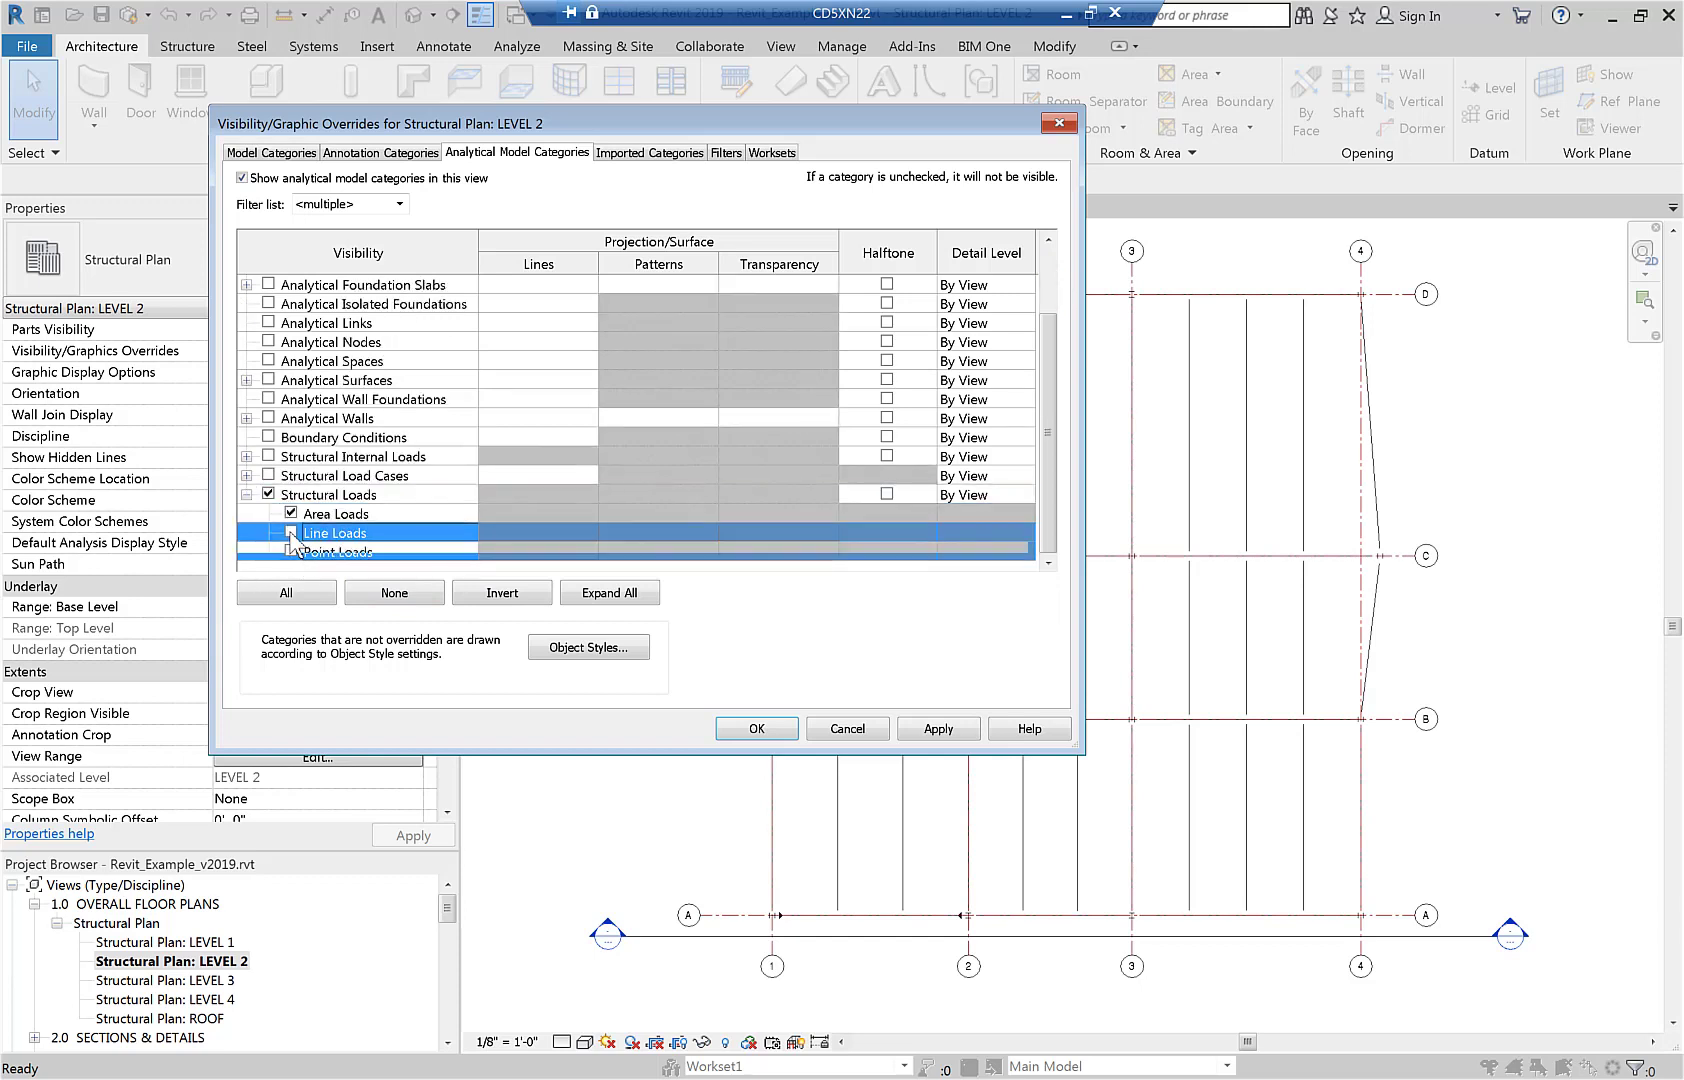
left_click(757, 731)
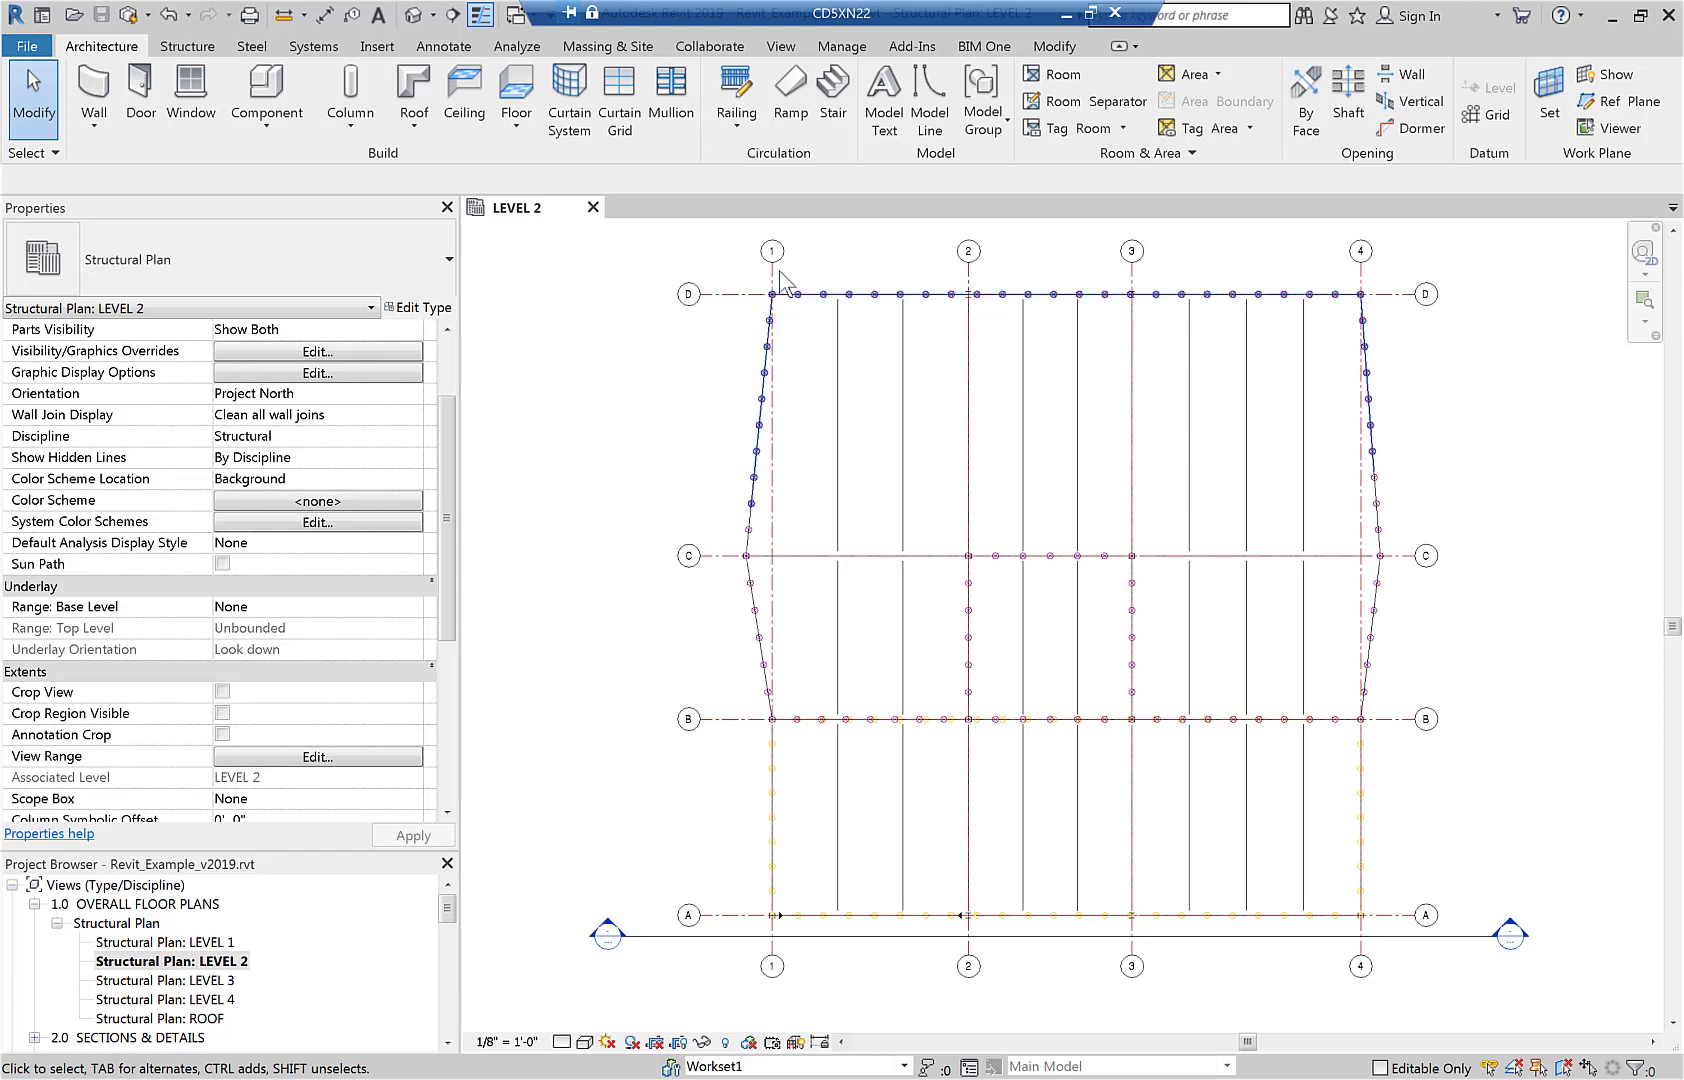
Start a sketched area load on LEVEL 2 with the load case SDL (1).
left_click(517, 46)
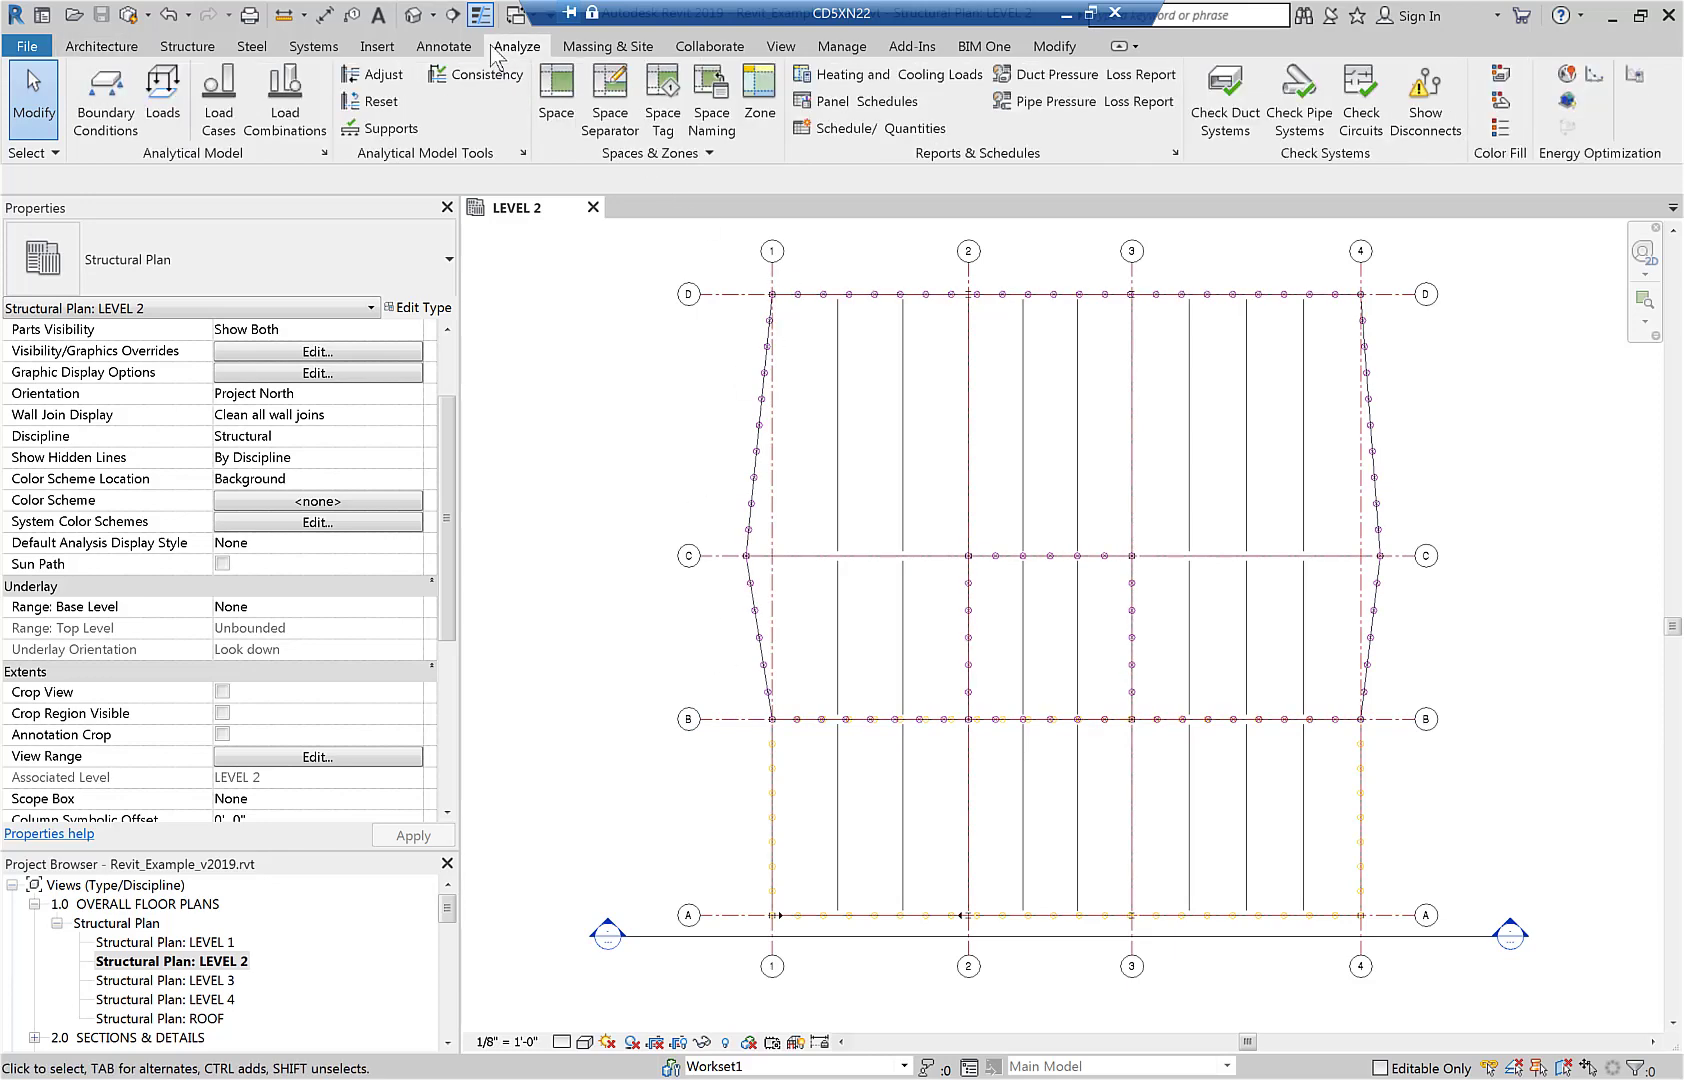
left_click(174, 116)
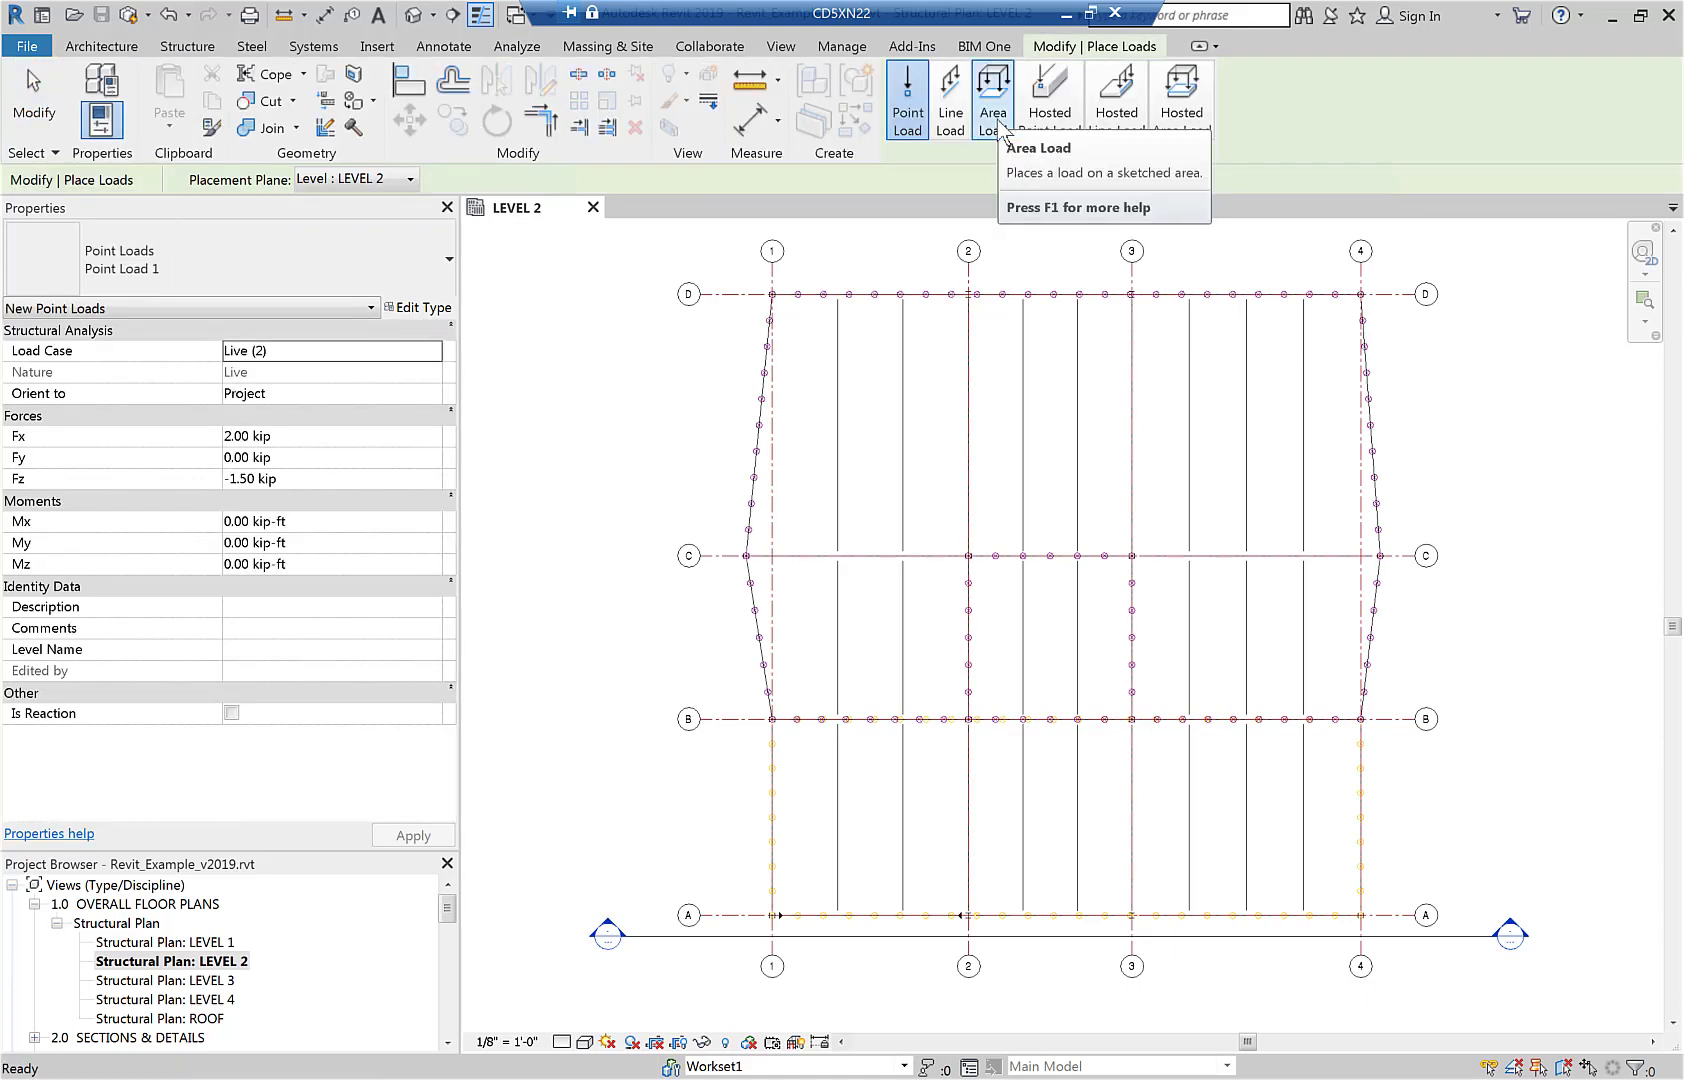
left_click(997, 118)
left_click(295, 352)
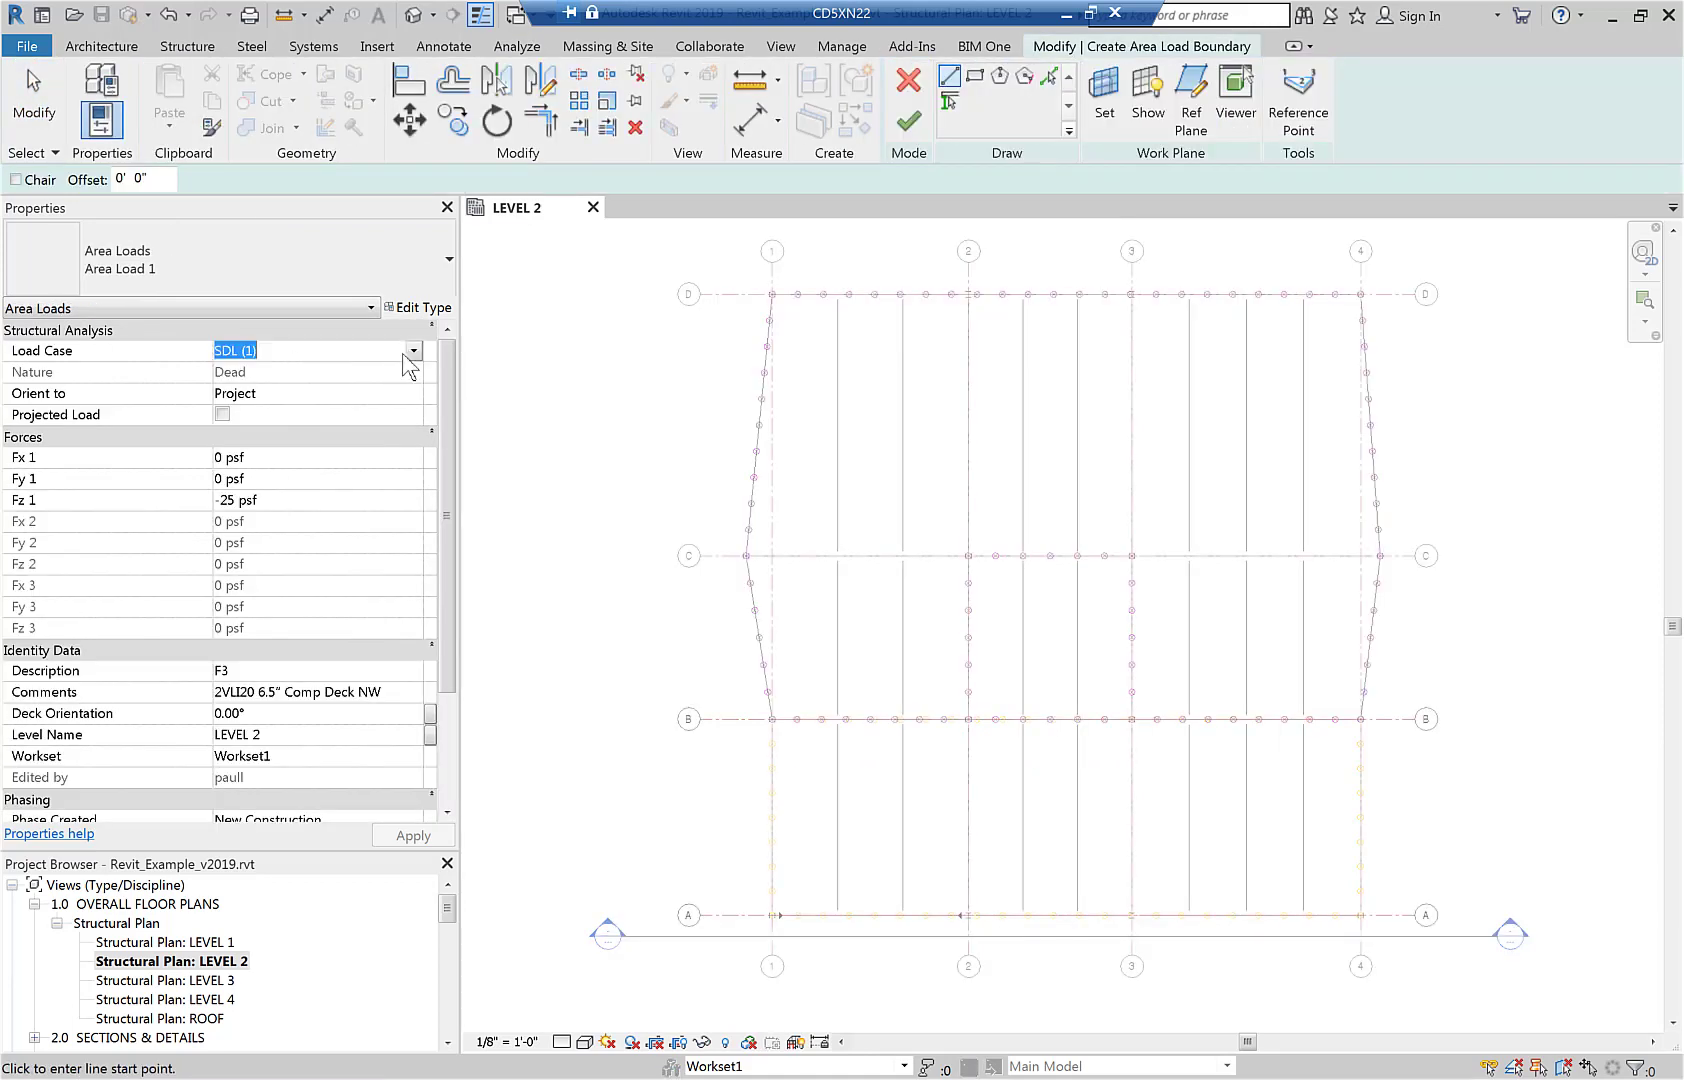
left_click(412, 351)
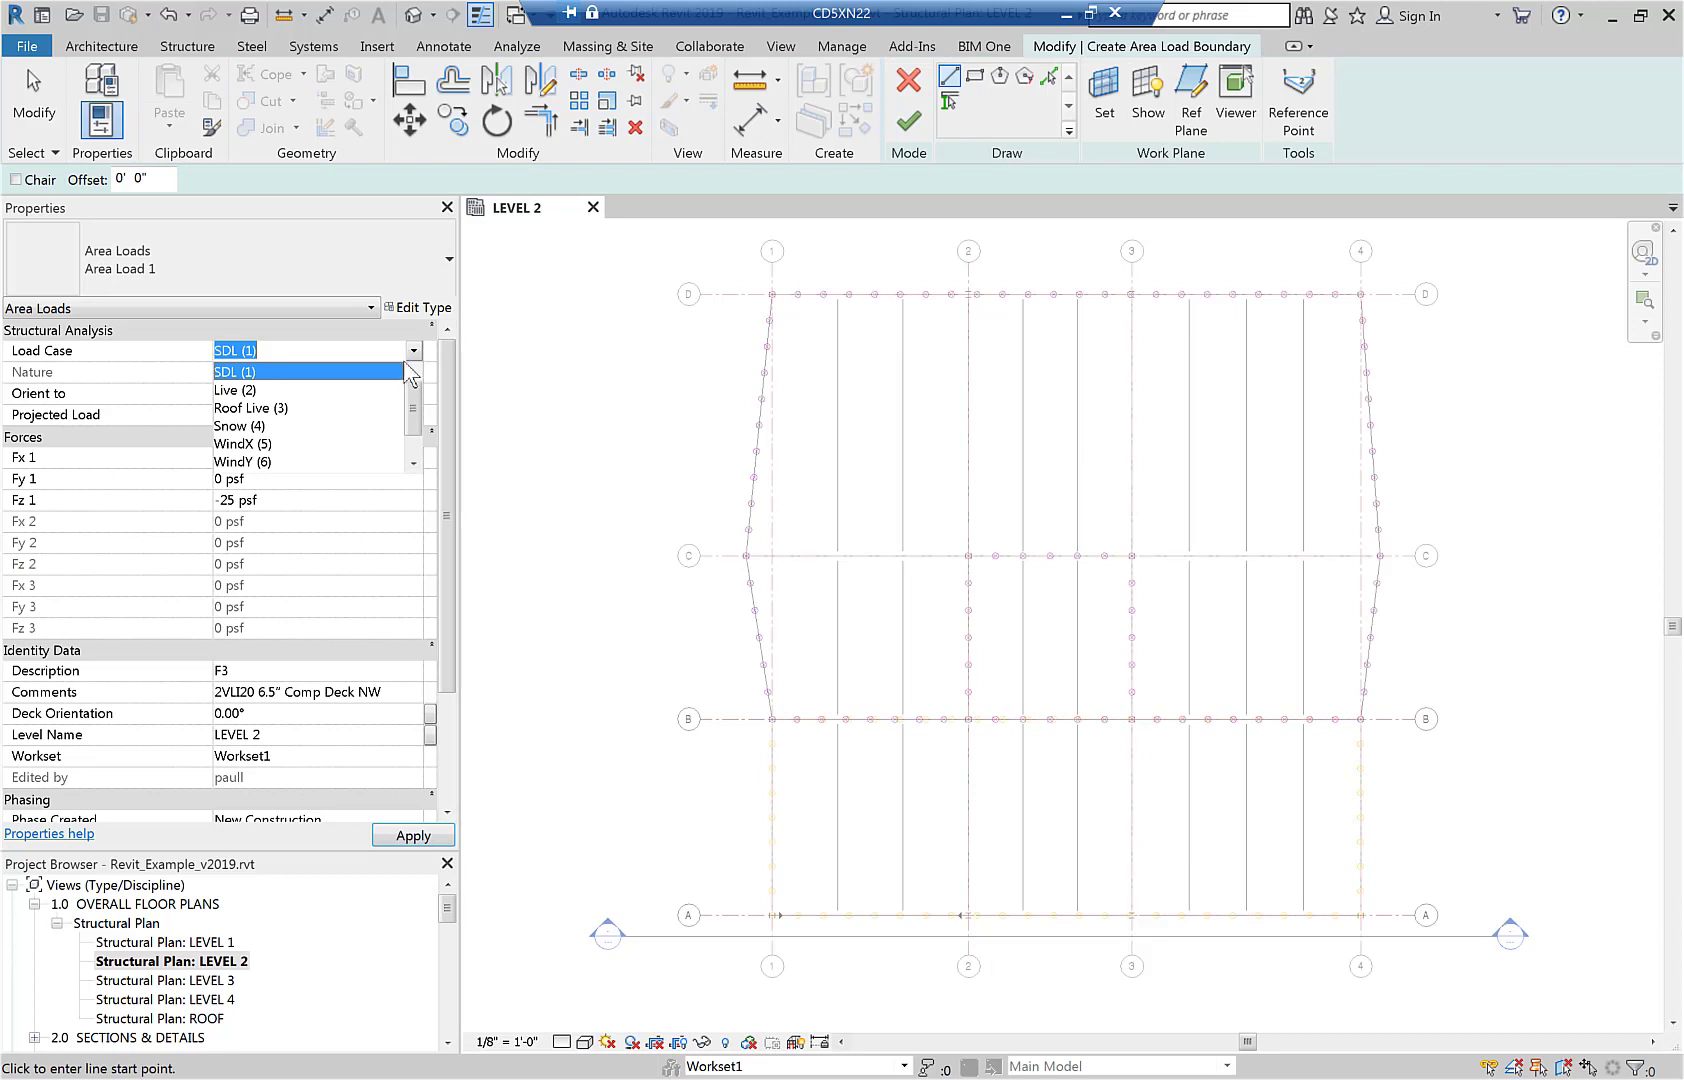
left_click_drag(412, 410, 415, 425)
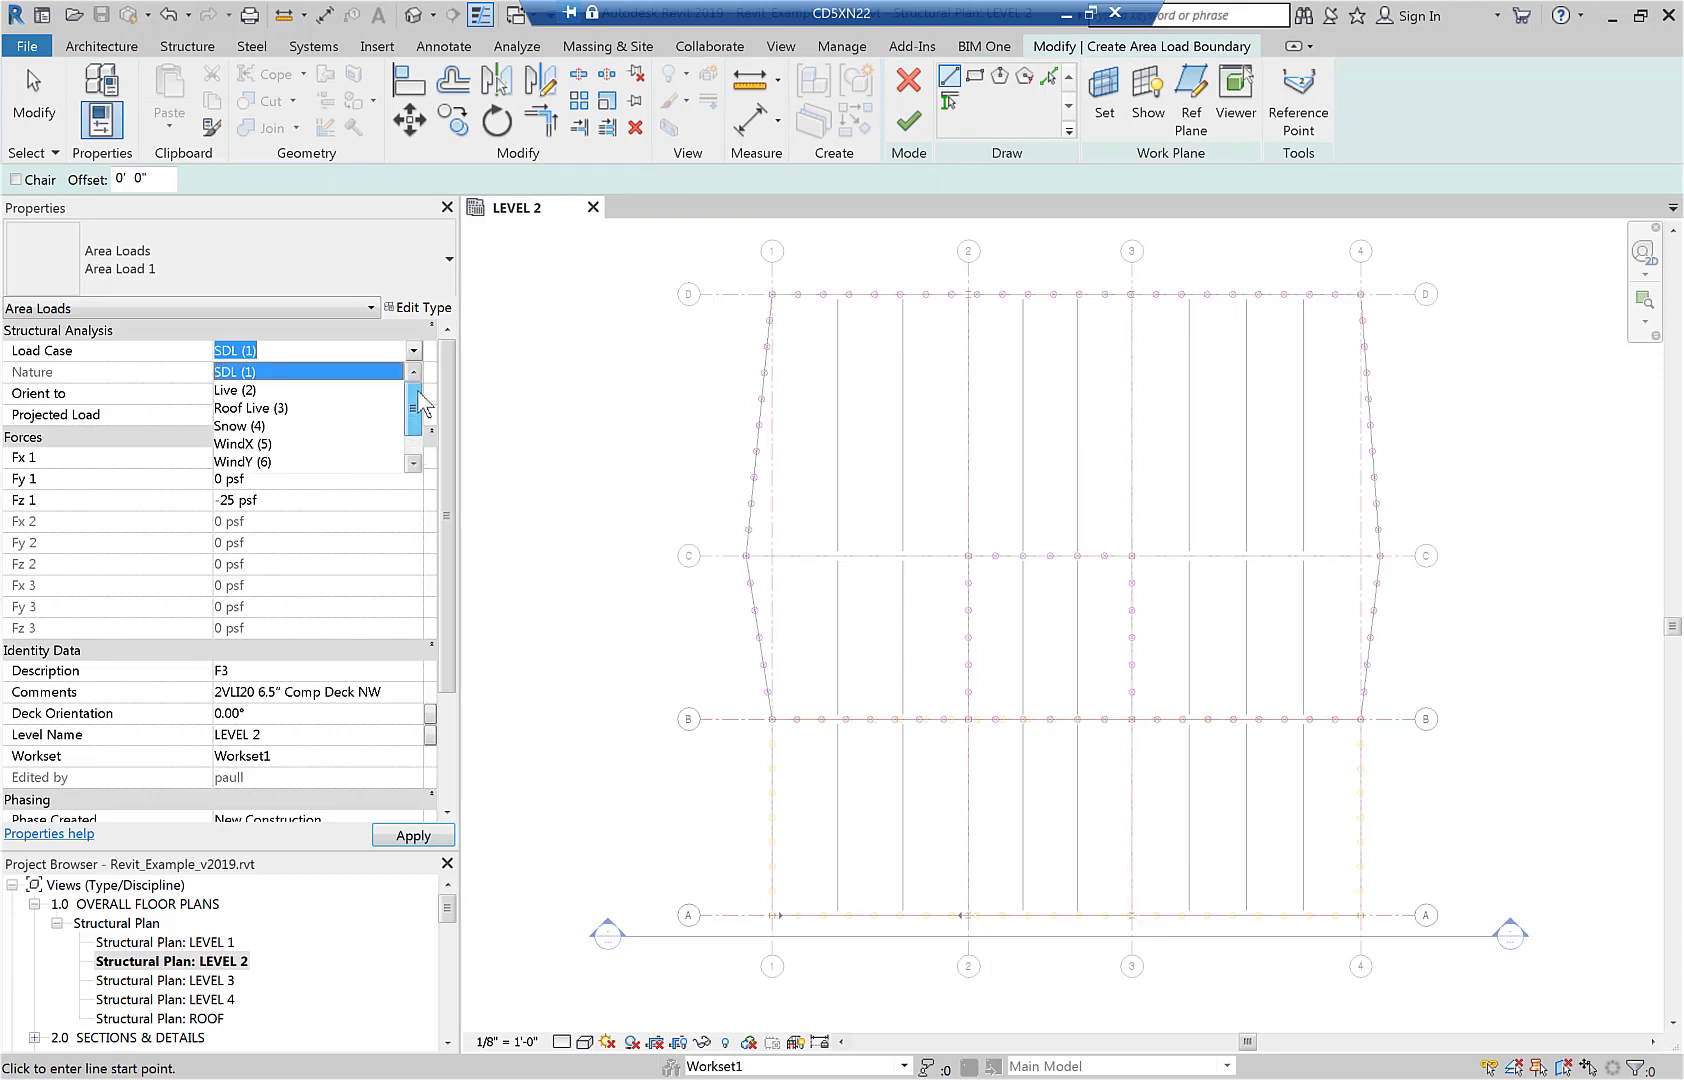
left_click(351, 372)
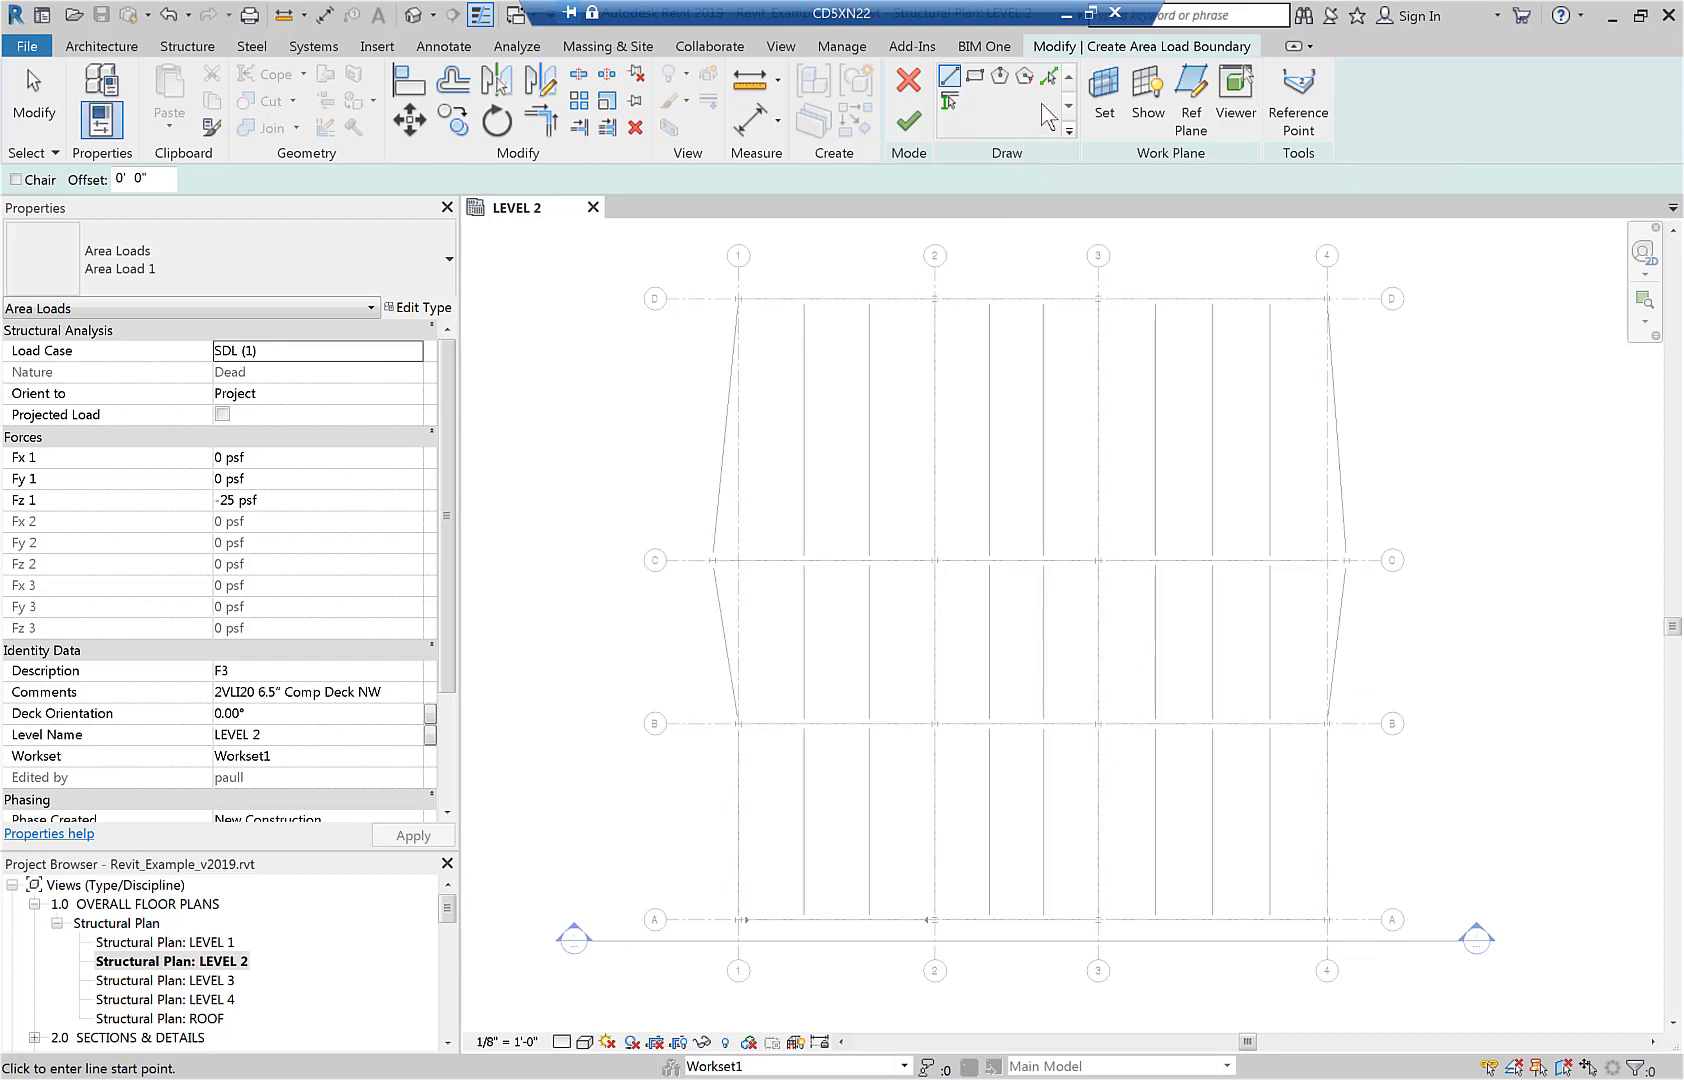
Pick perimeter beams as load boundary lines: grid D between 1 and 2, grid A between 3 and 4, and all edge beams near grids 1 and 4.
left_click(1048, 78)
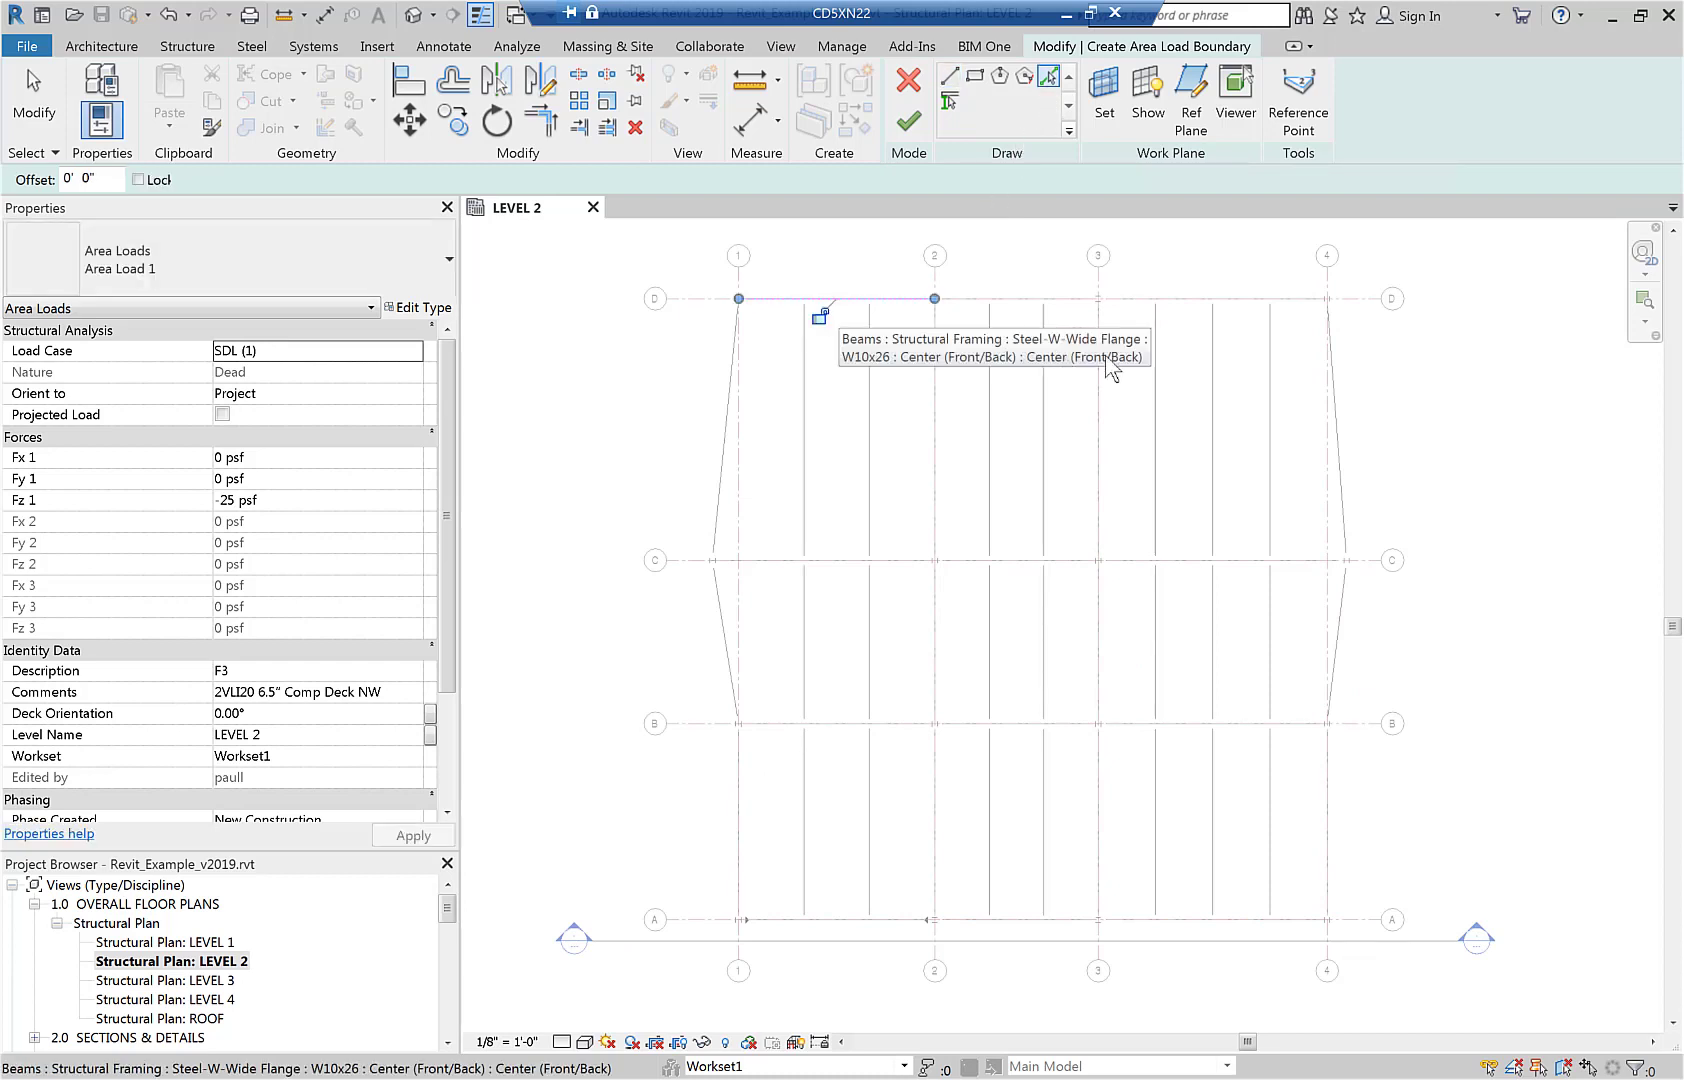
left_click(820, 300)
left_click(1338, 438)
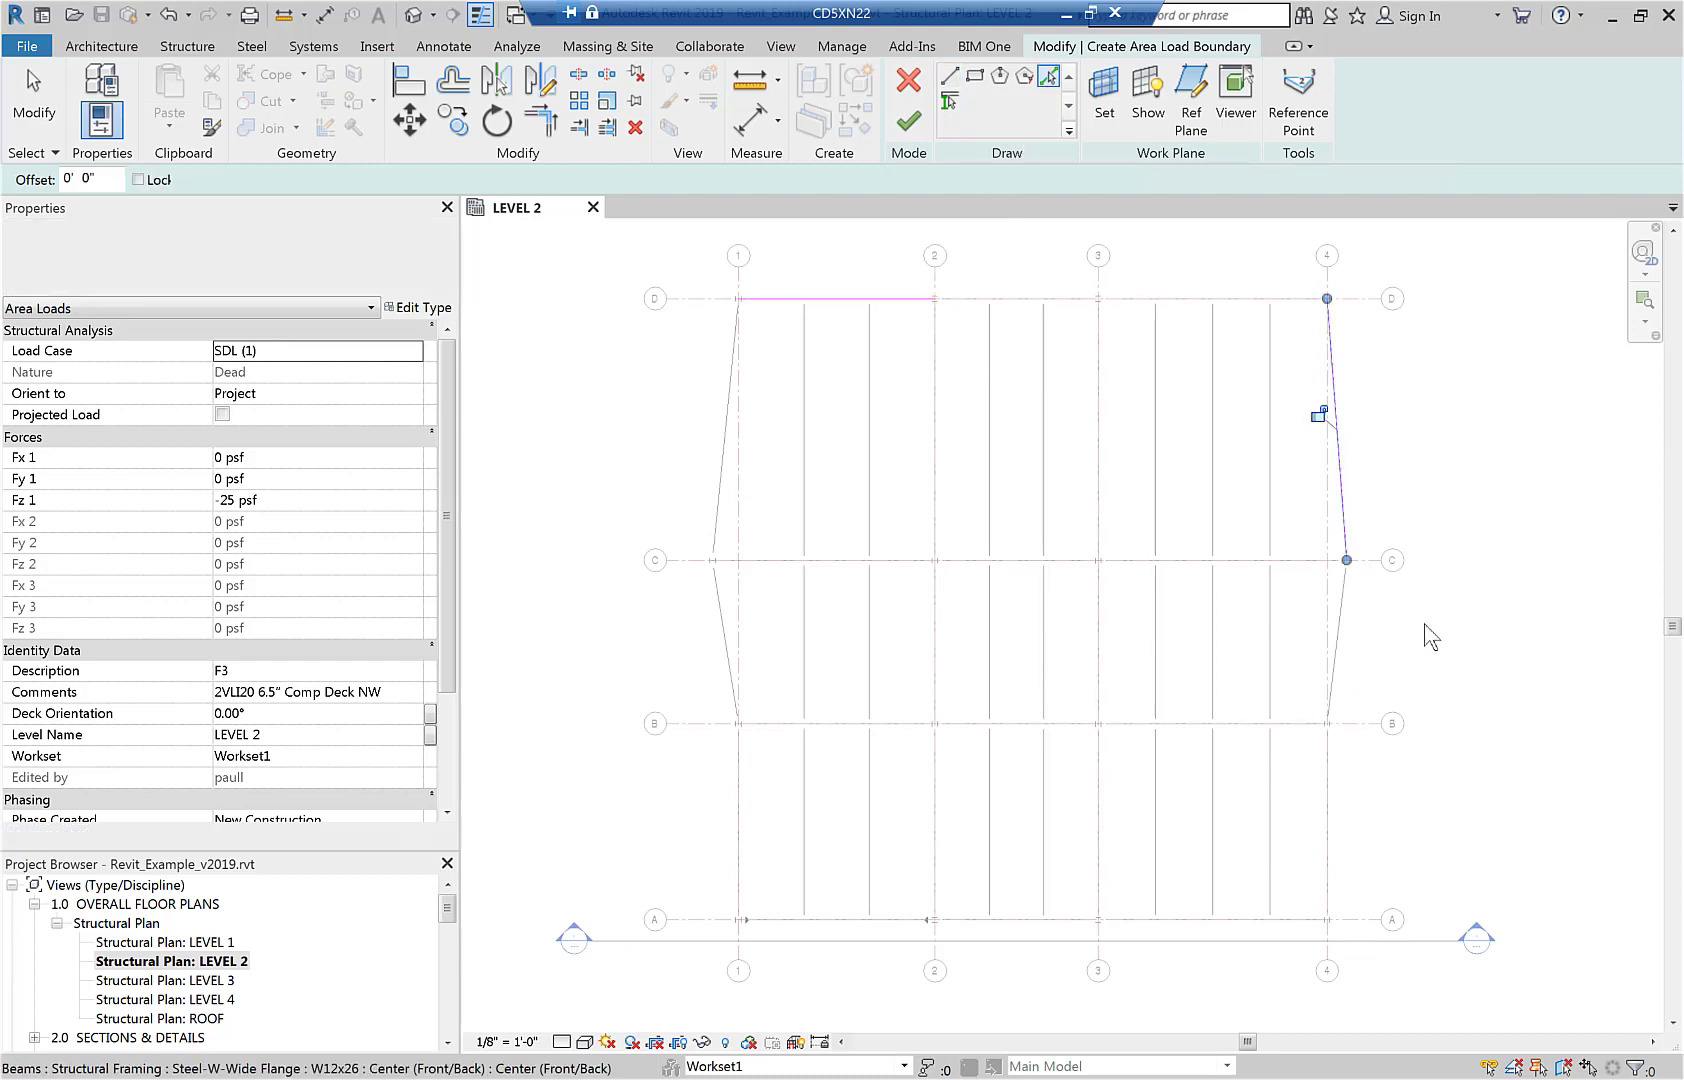
left_click(1340, 640)
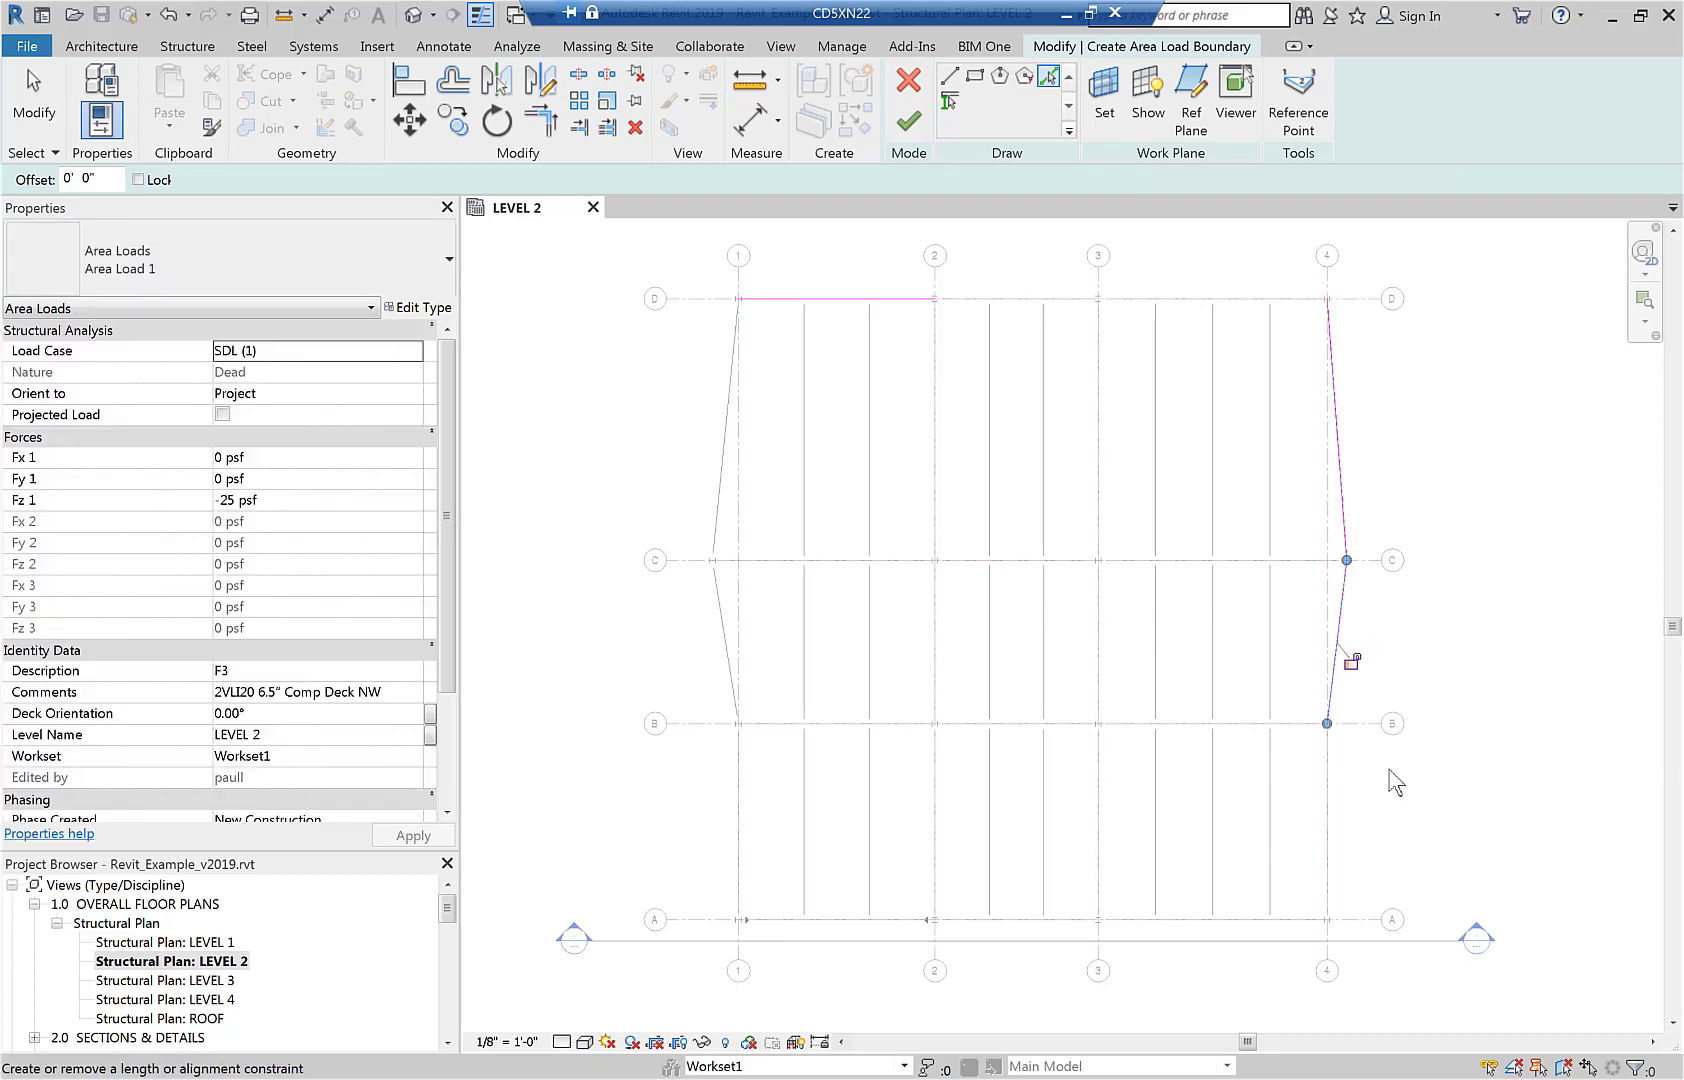
left_click(1328, 871)
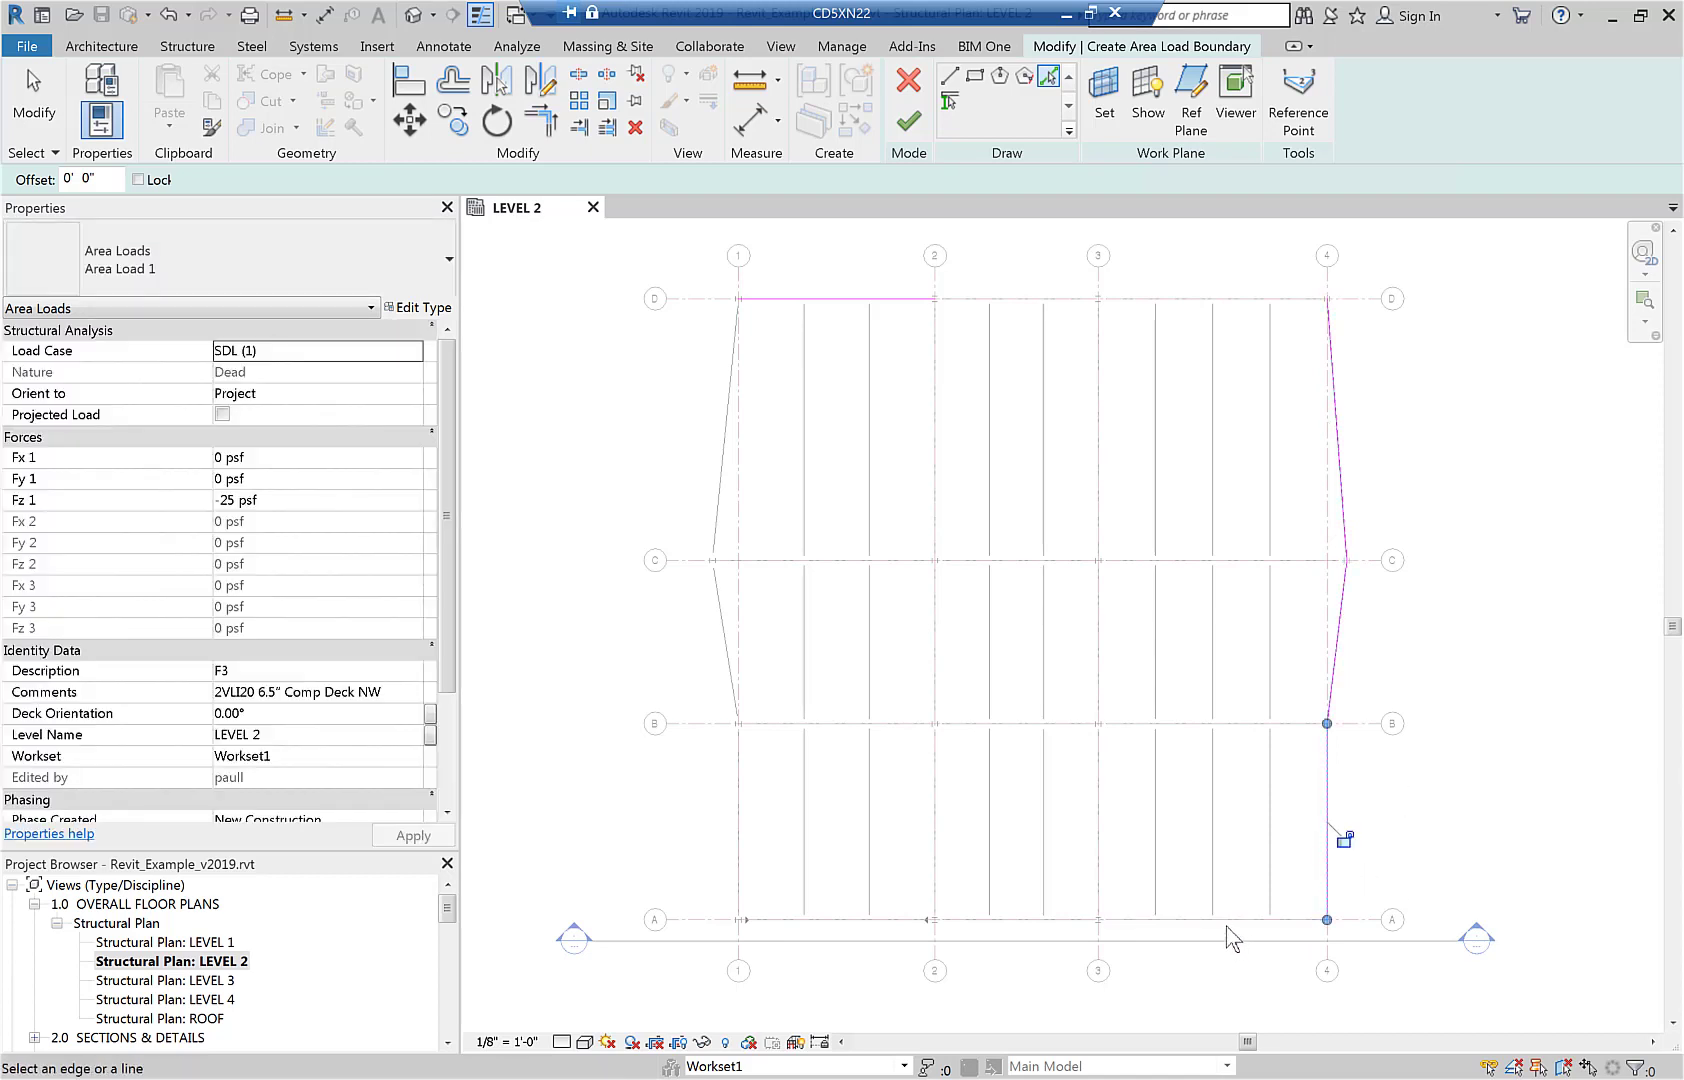
left_click(1228, 921)
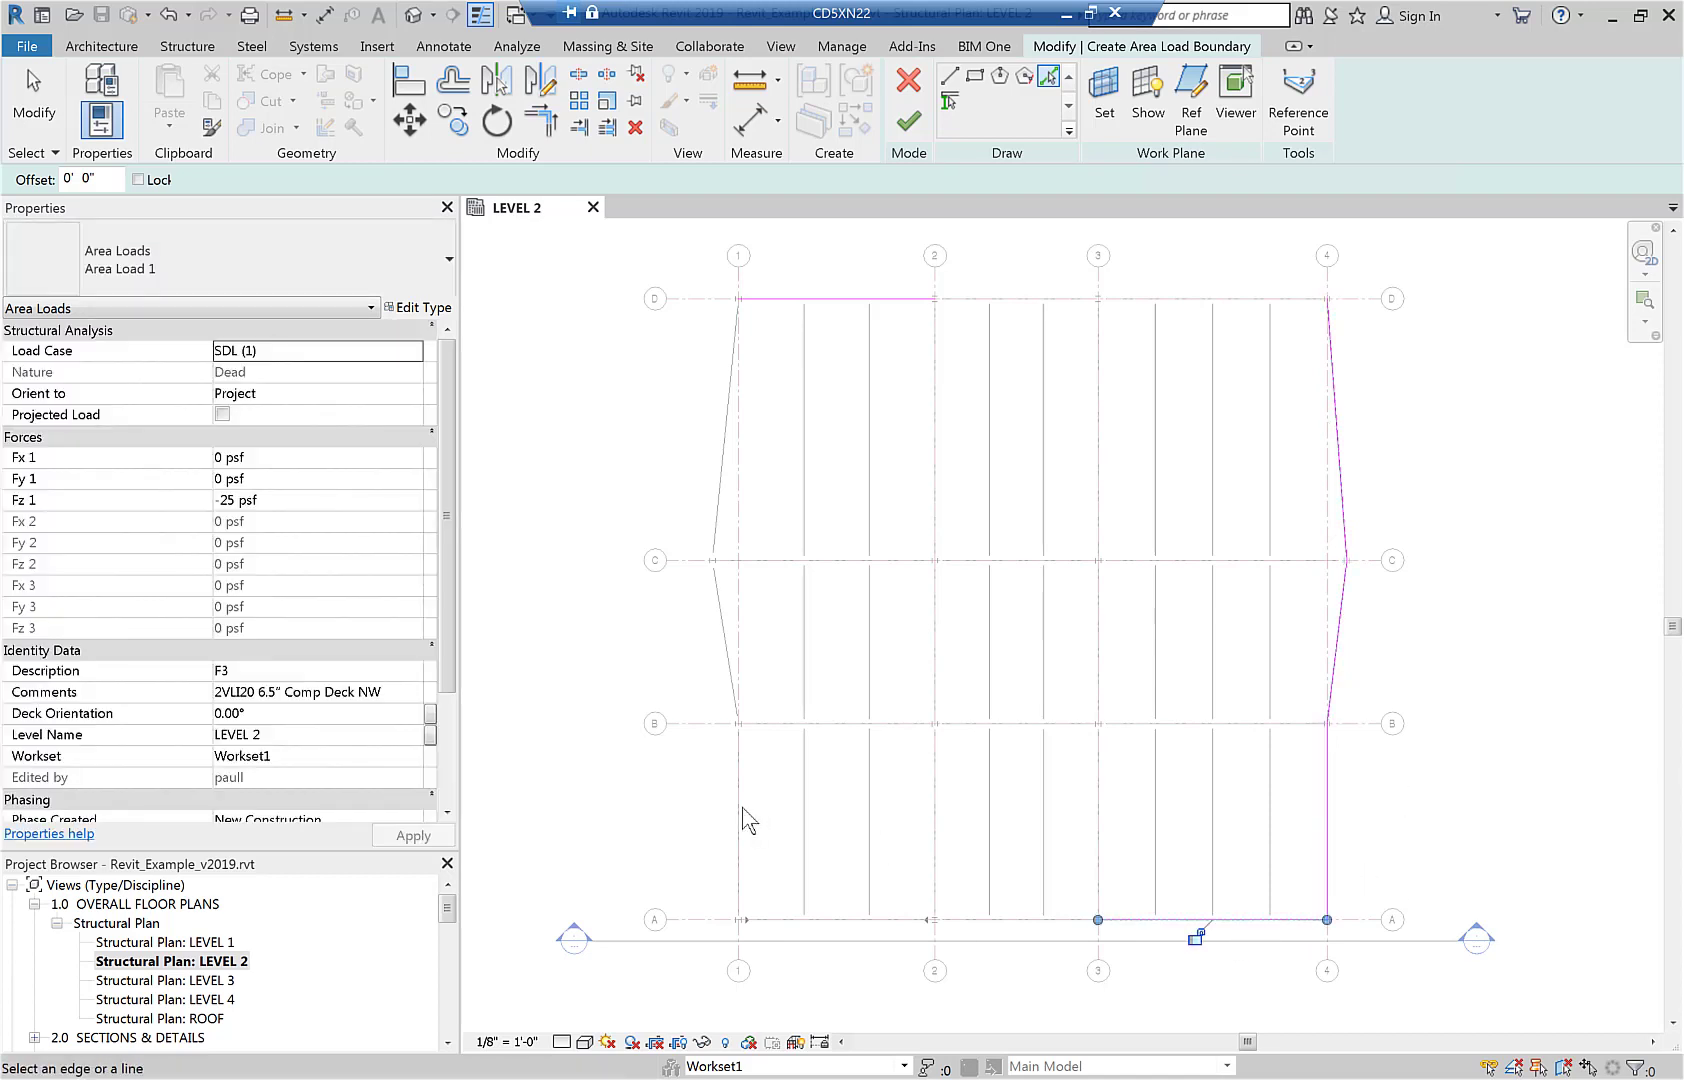
left_click(740, 820)
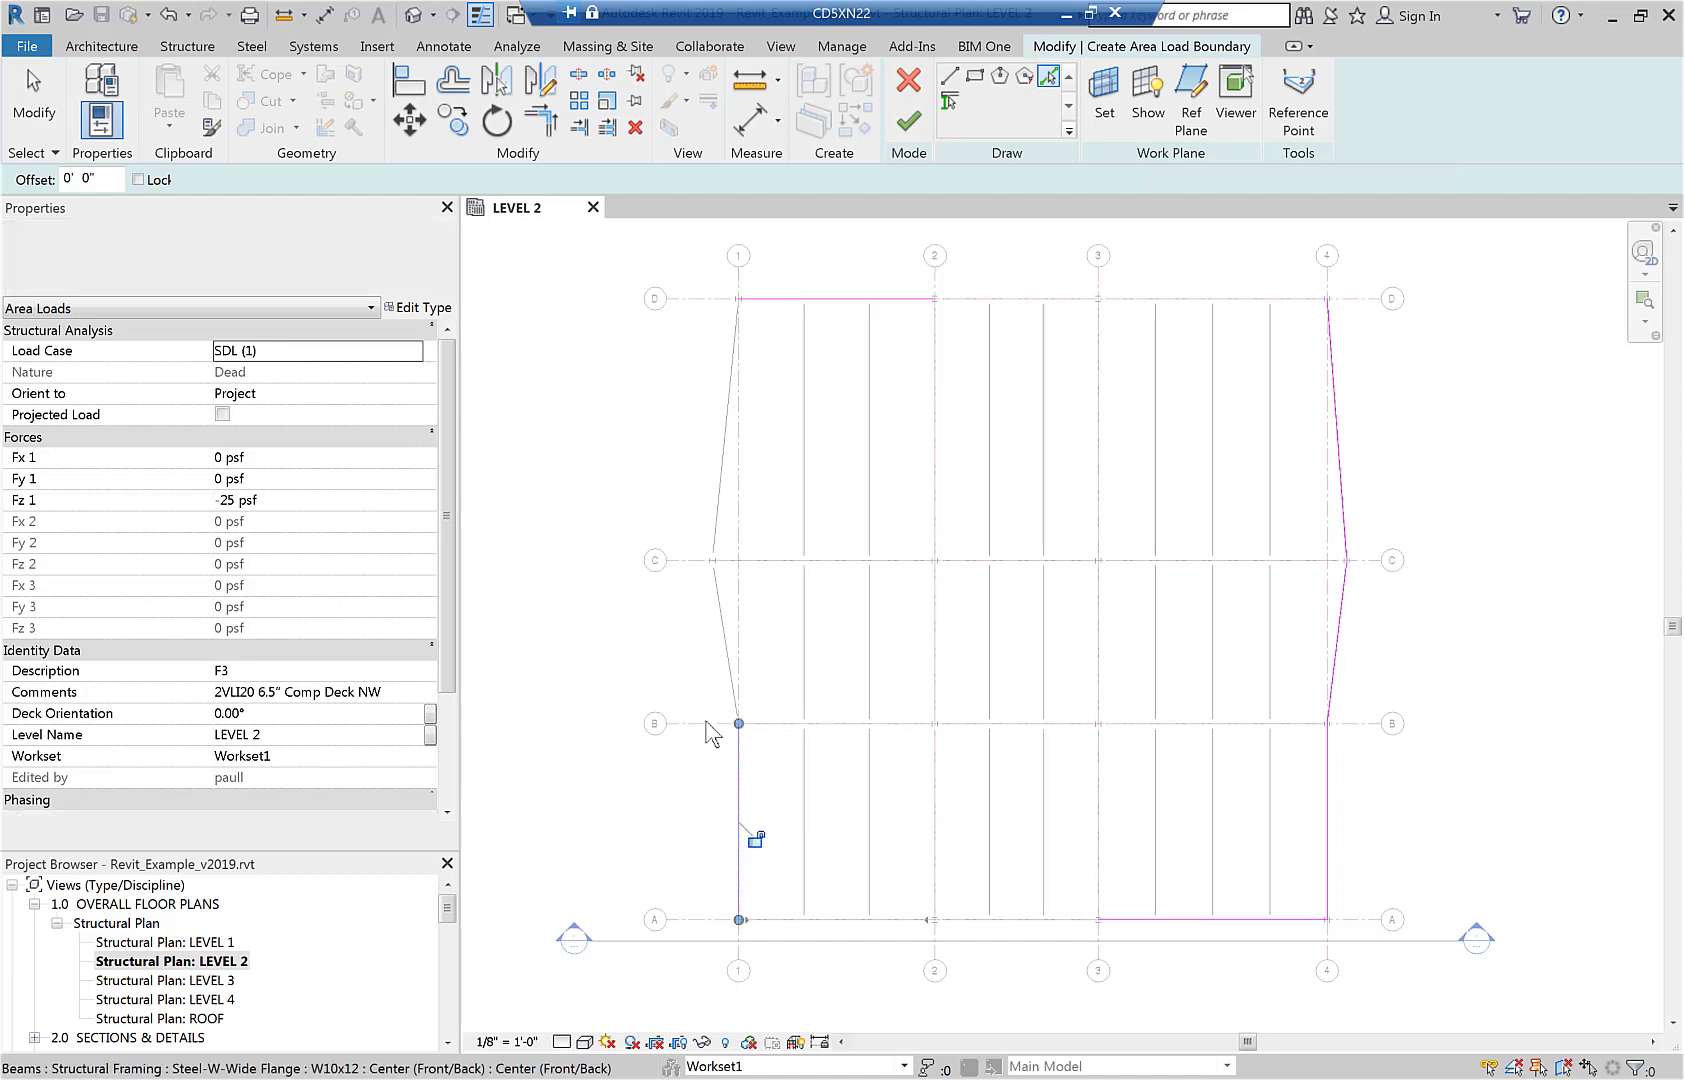
left_click(726, 648)
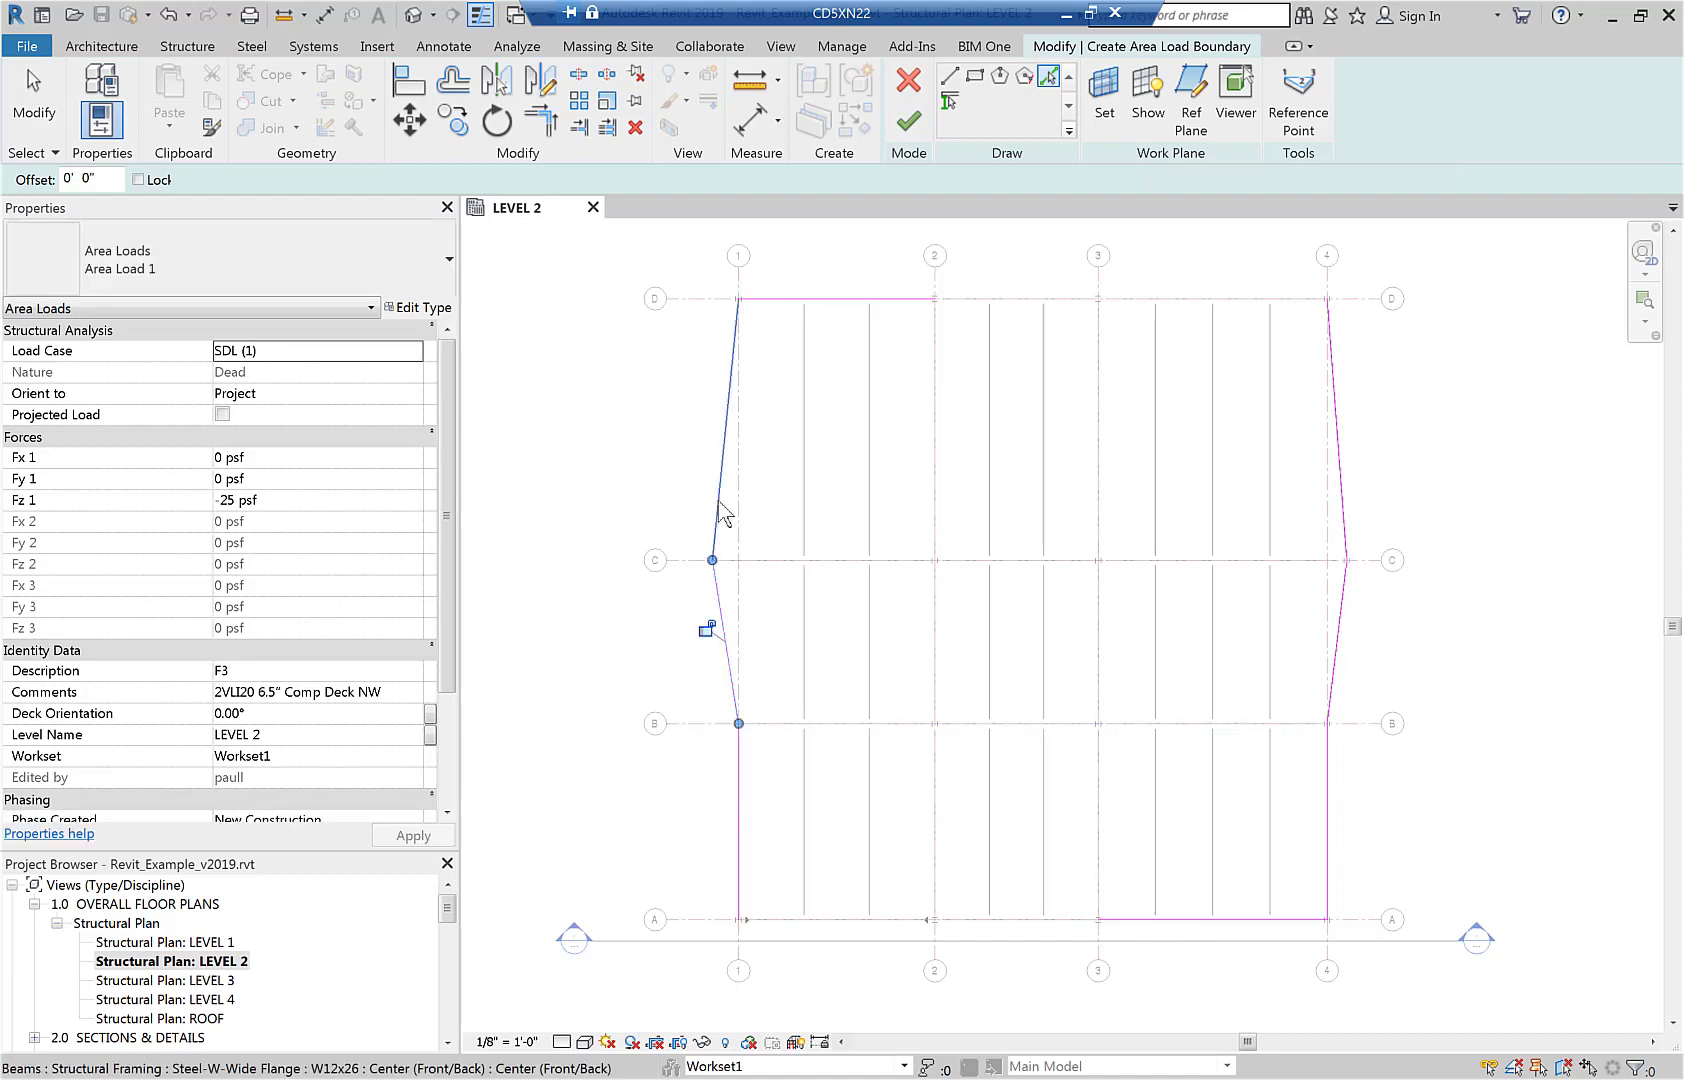
left_click(725, 515)
Extend the boundary lines along grids D and A to meet the side edges, and finish the closed area load boundary.
key("t")
key("r")
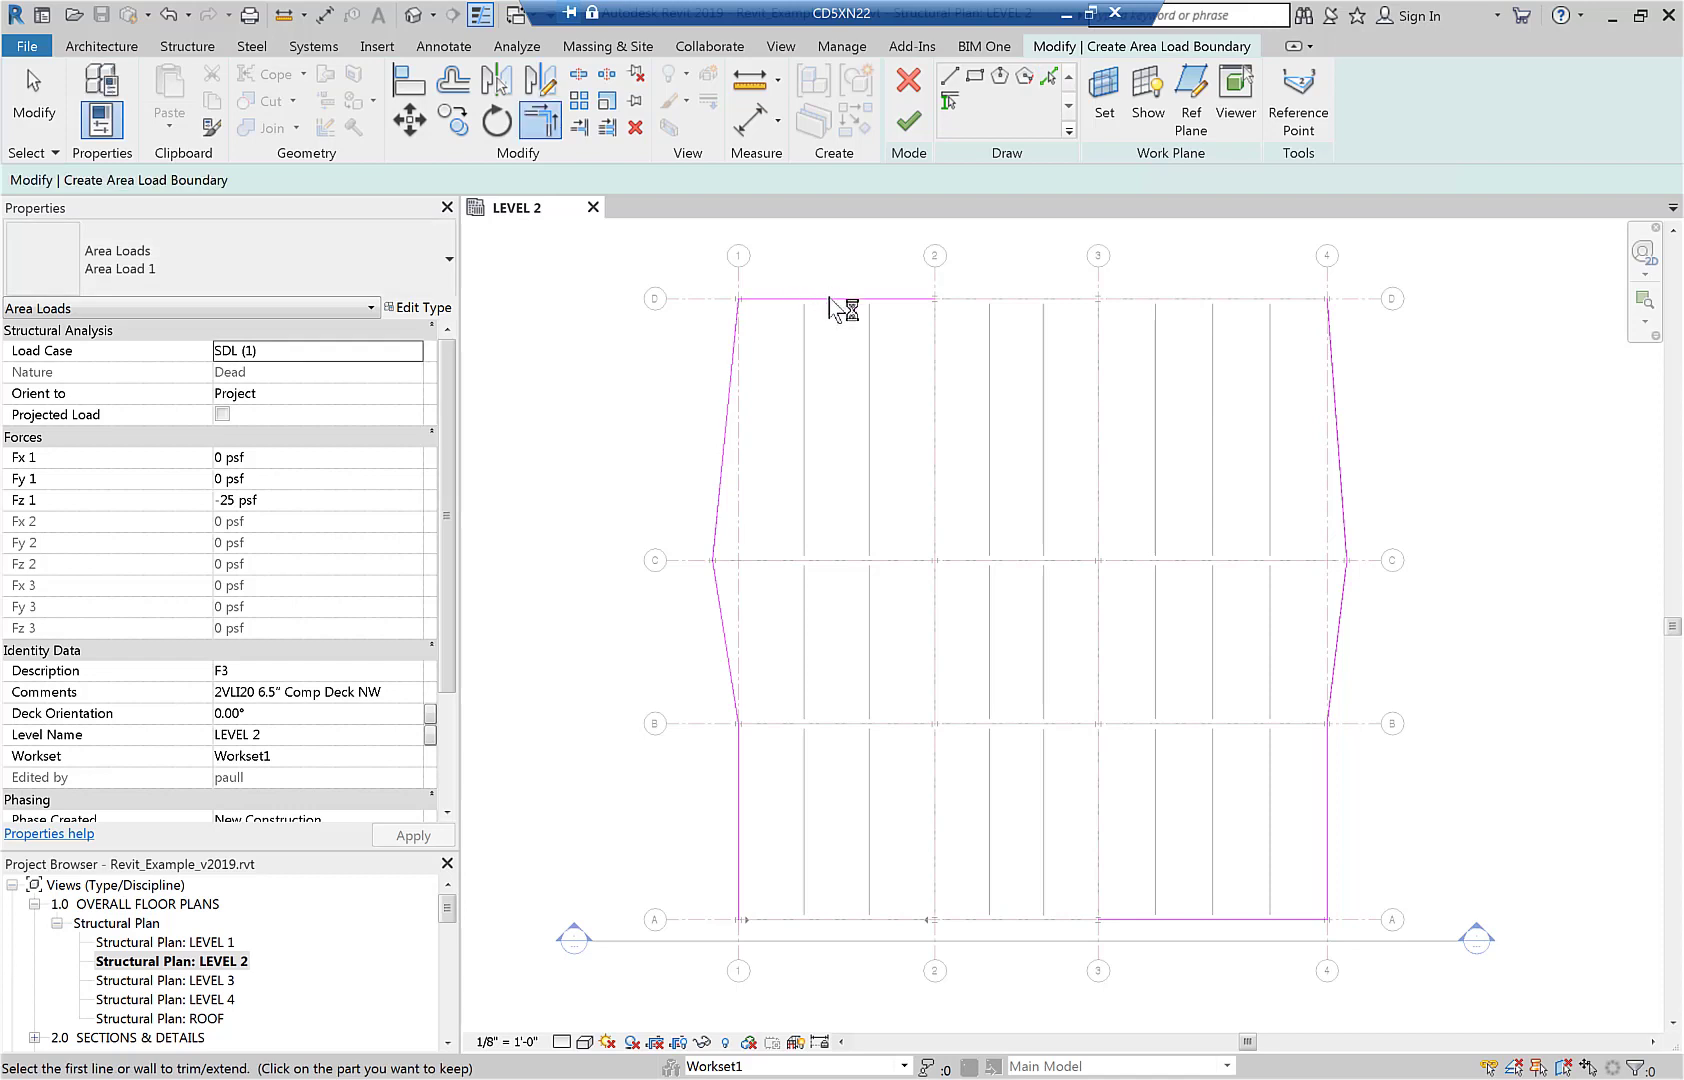
left_click(834, 299)
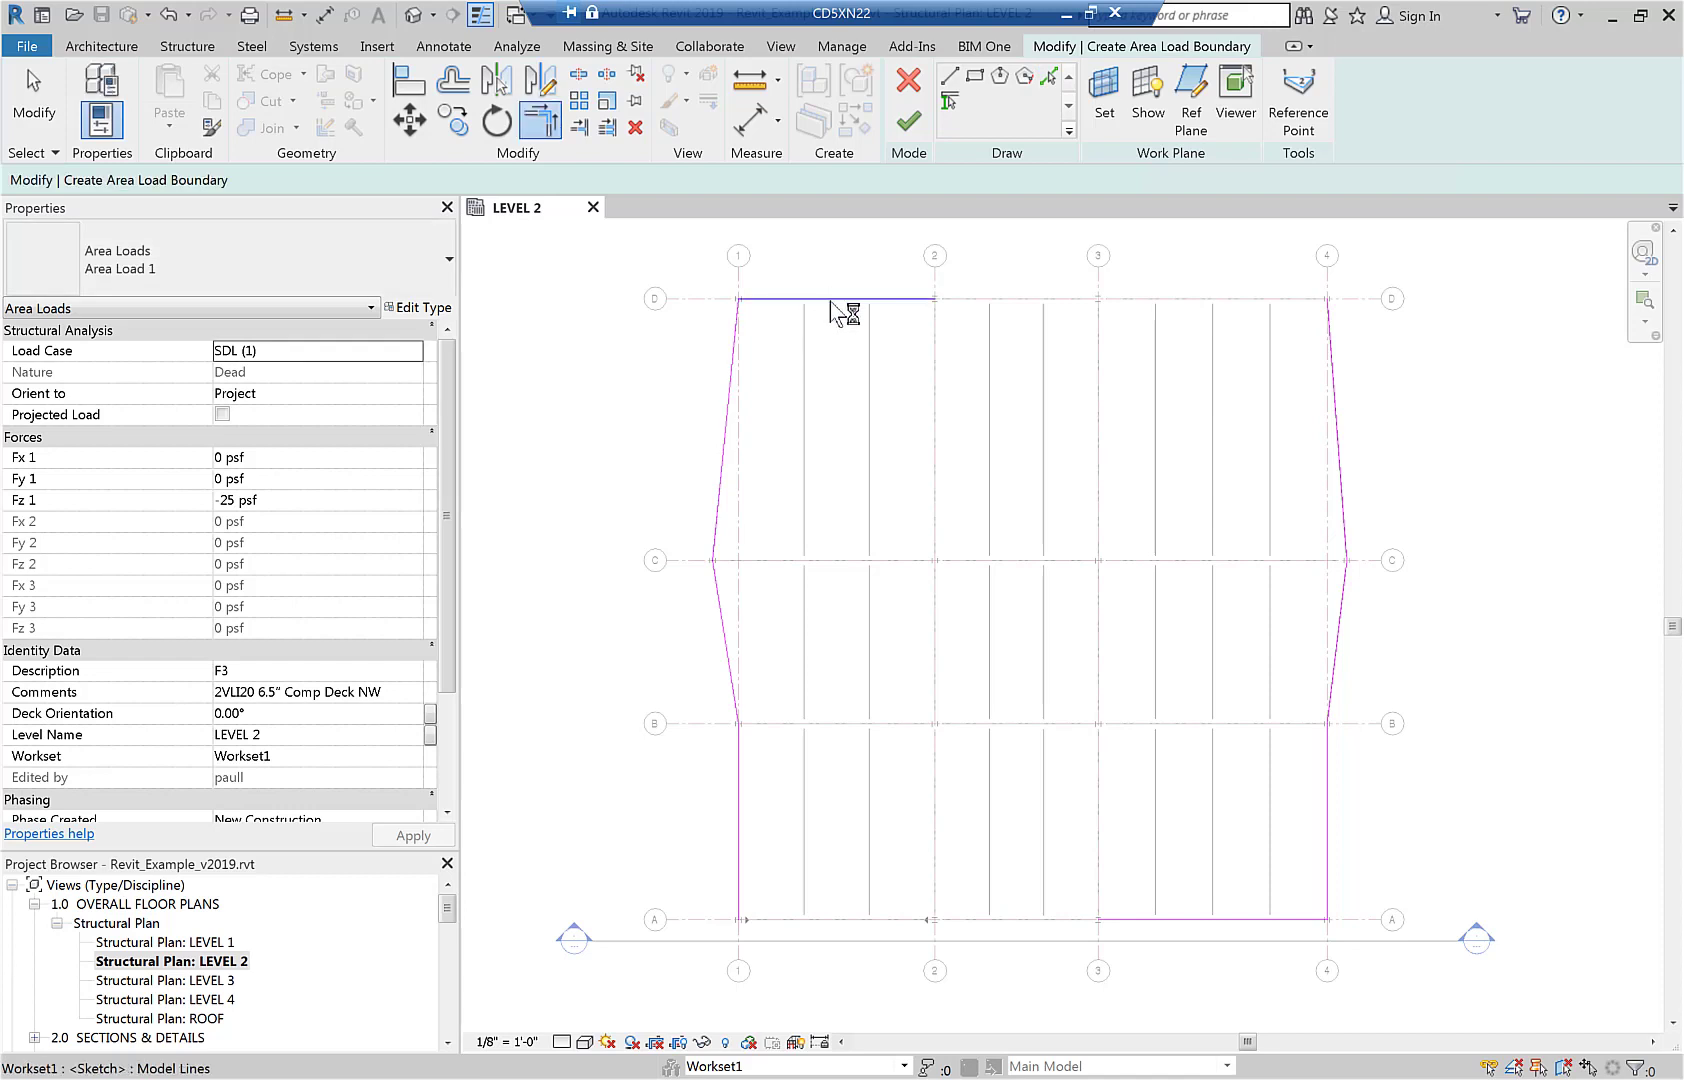
left_click(1350, 458)
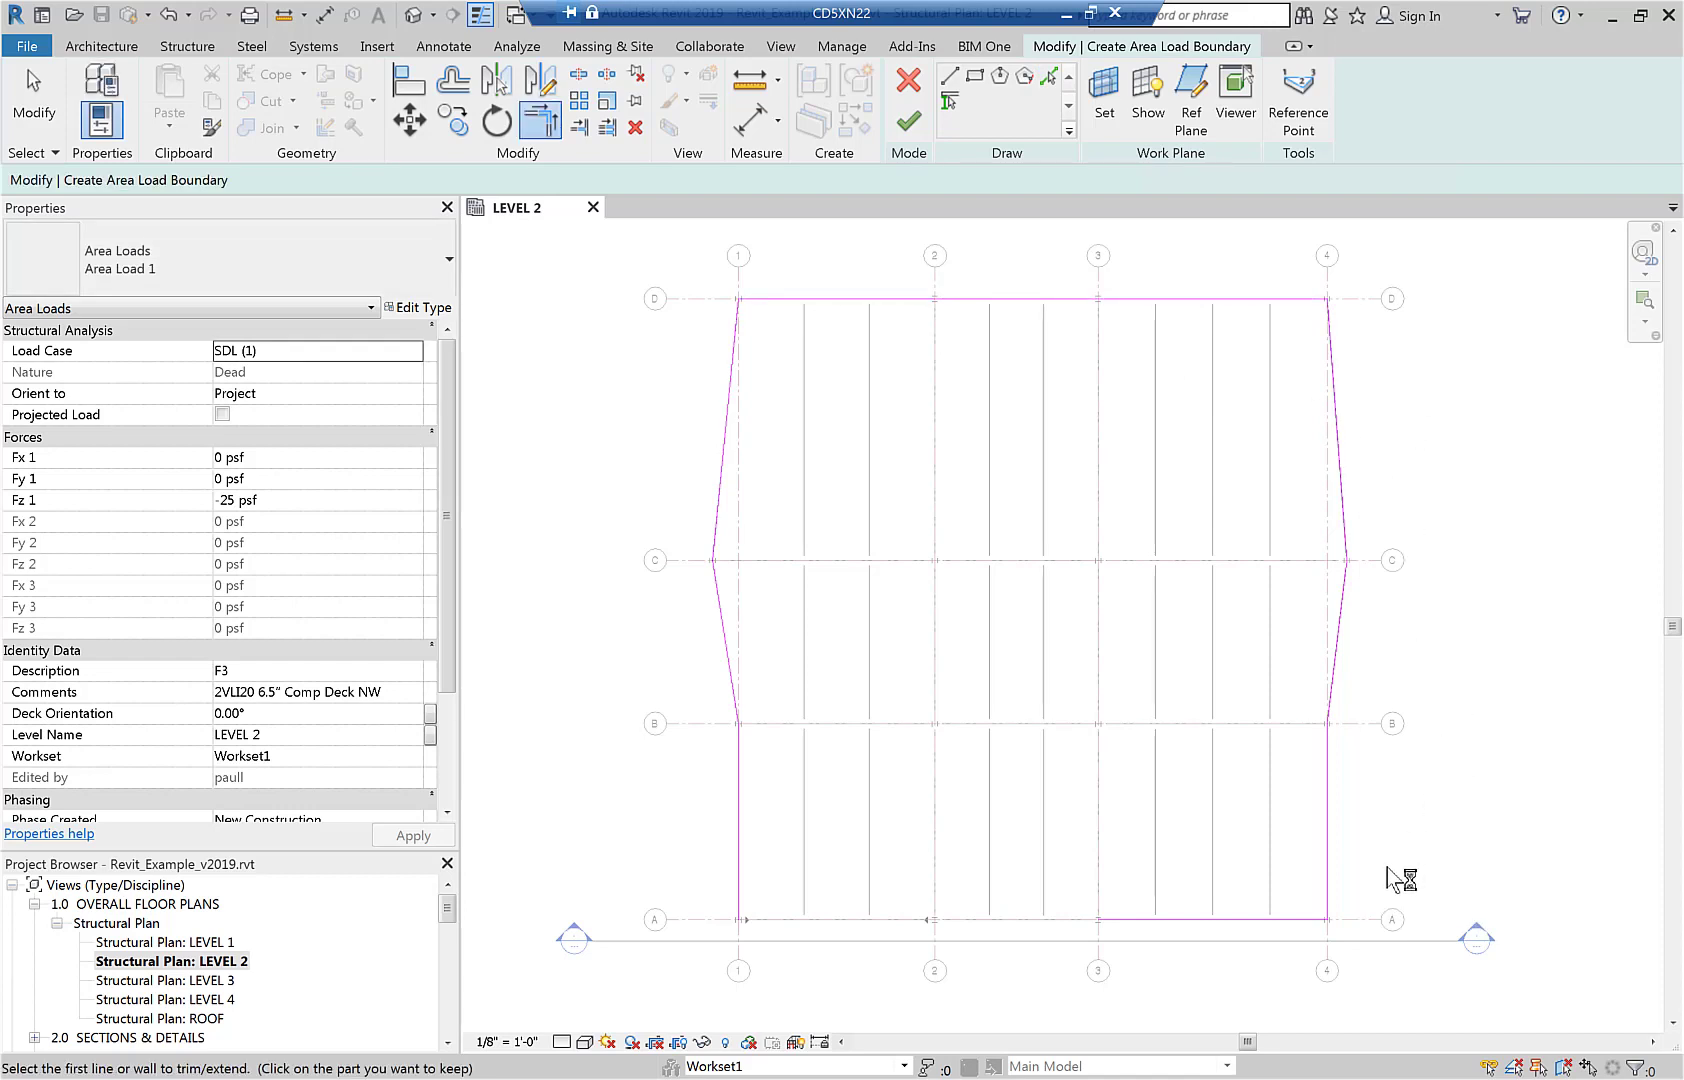
left_click(740, 858)
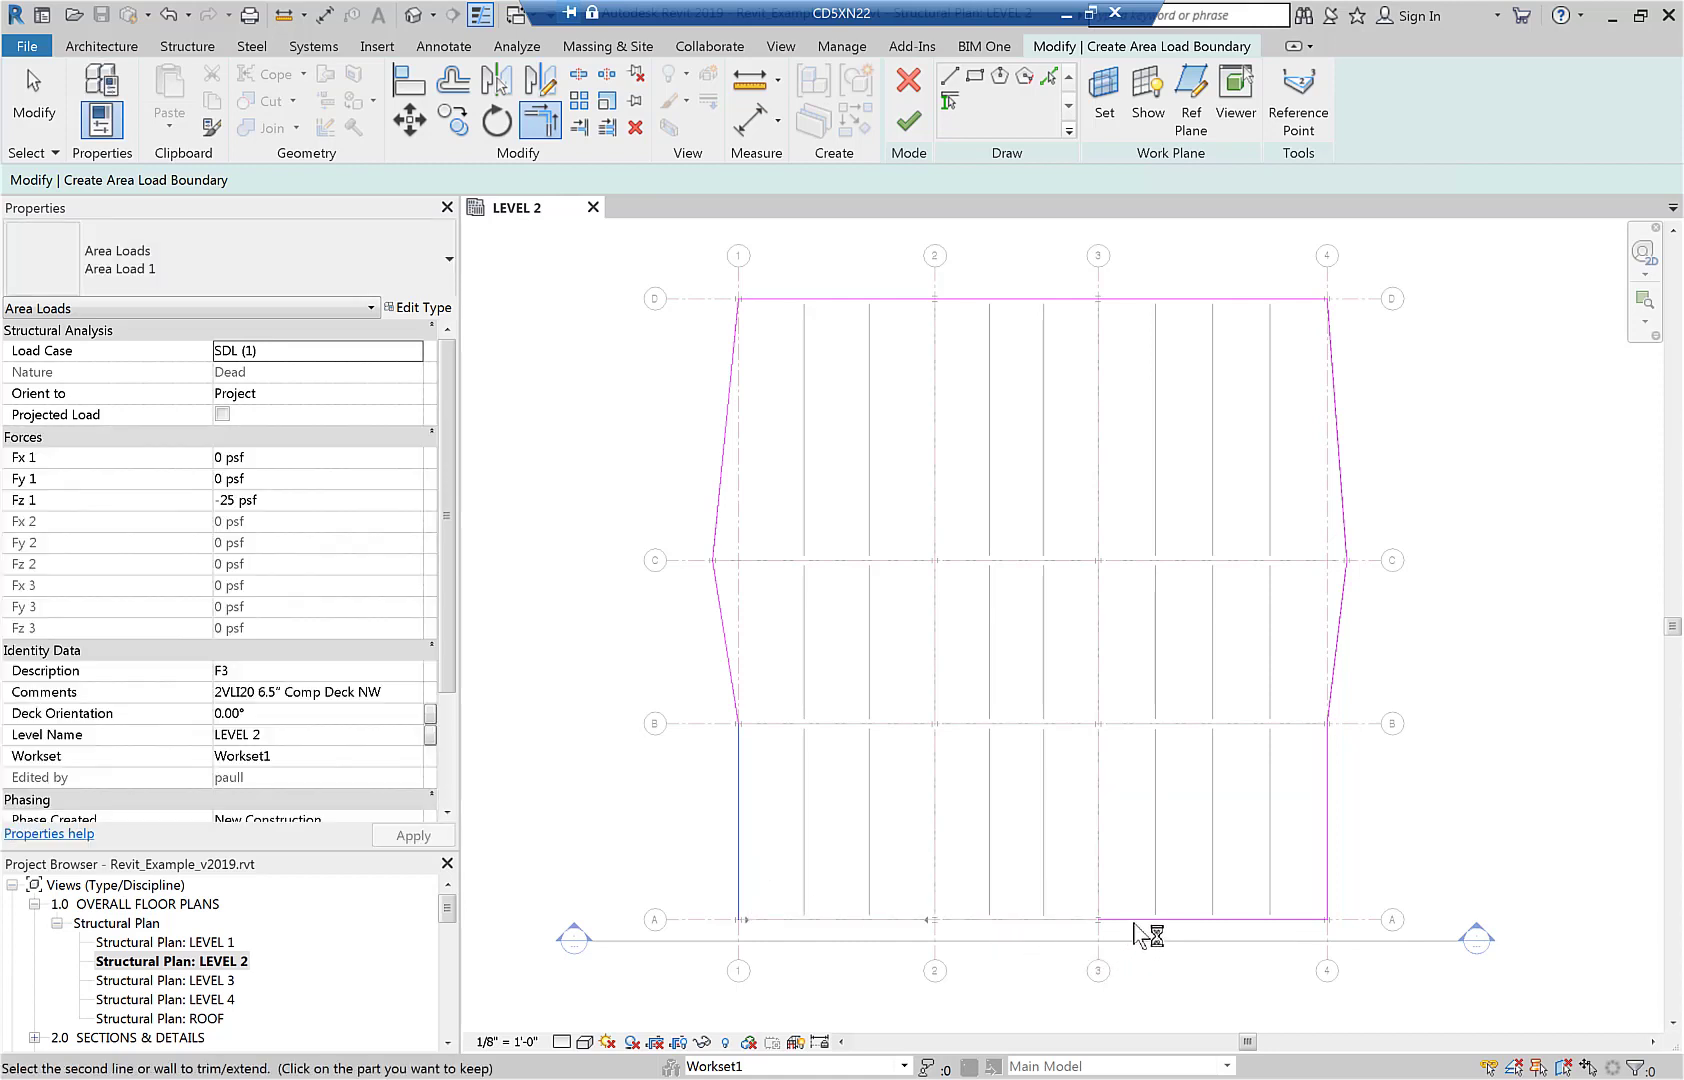
left_click(1135, 920)
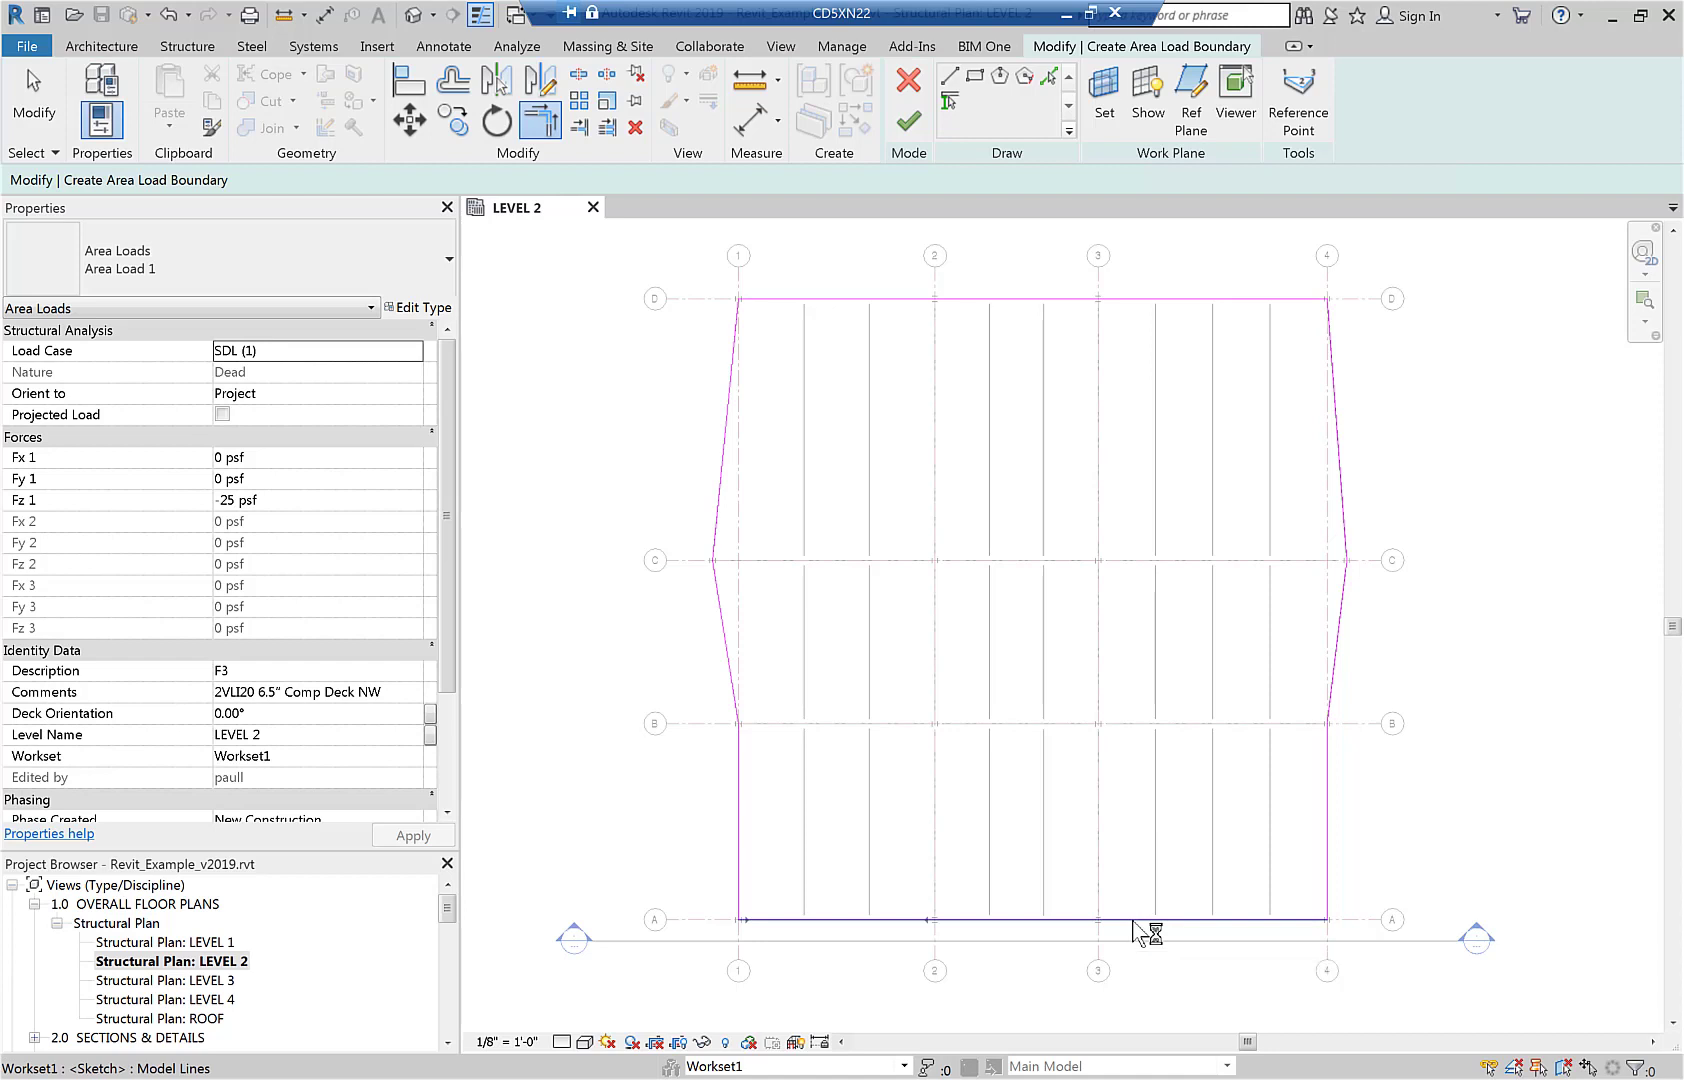
left_click(910, 123)
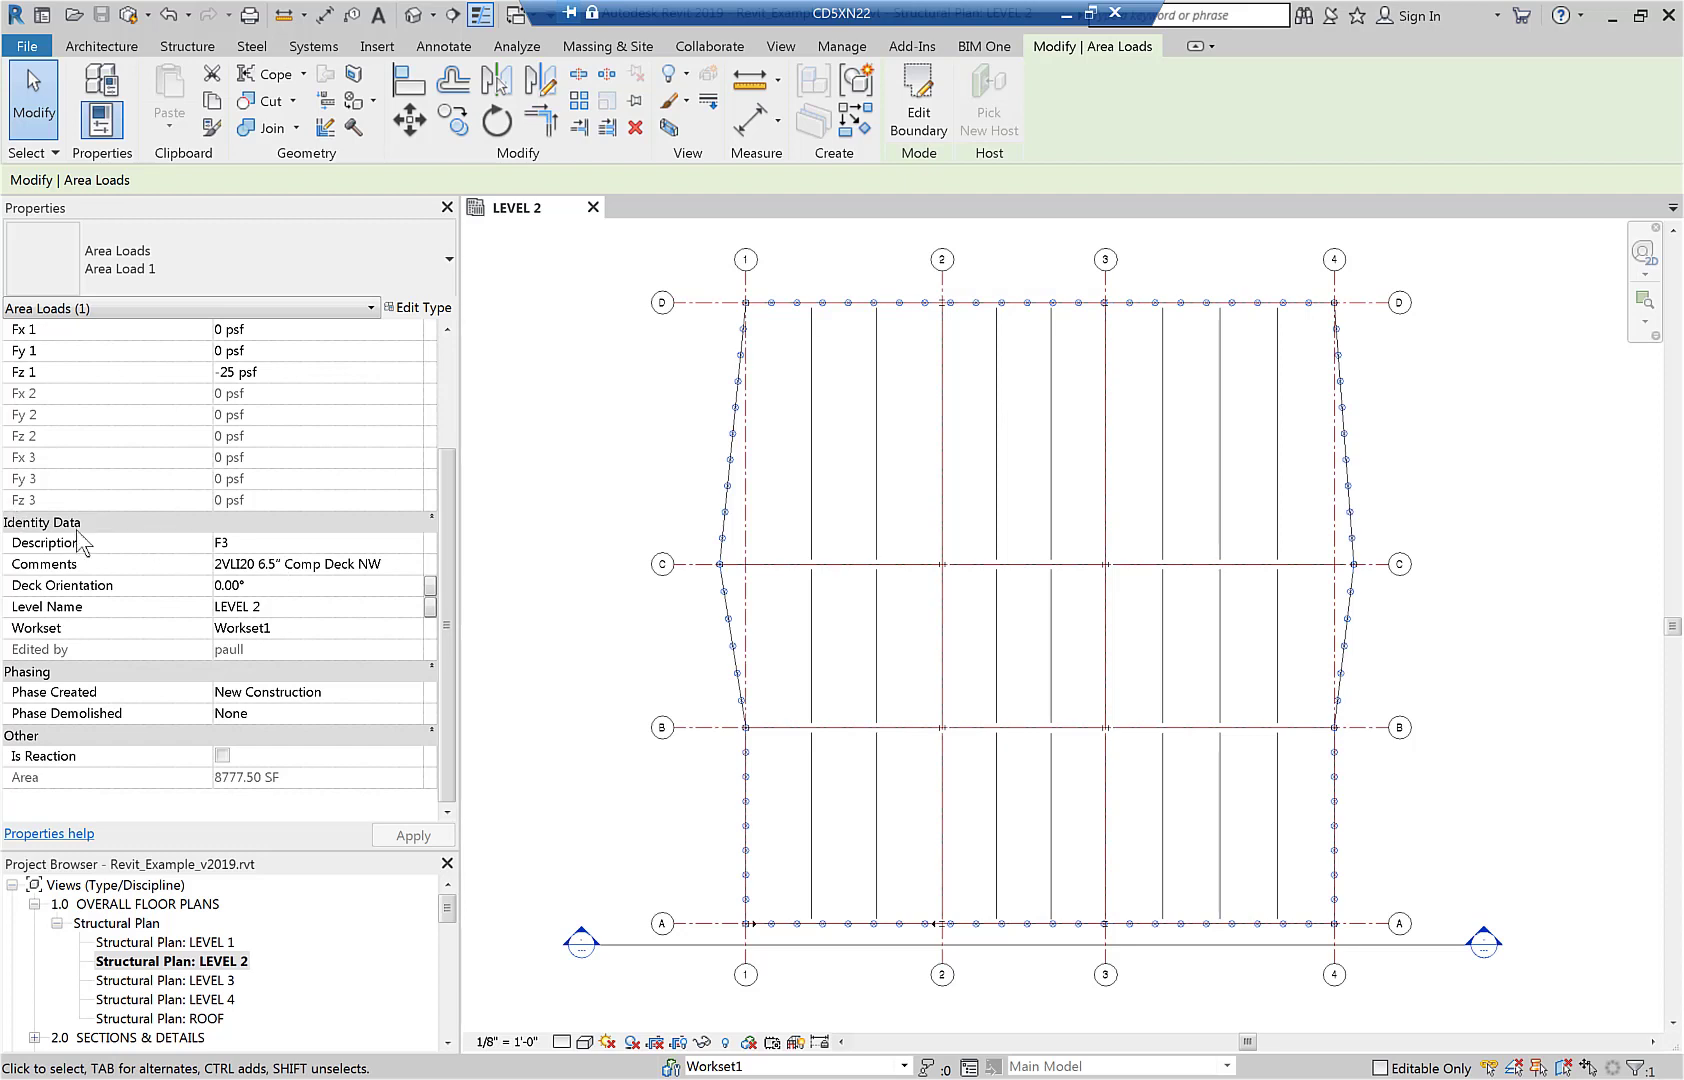
Set the new area load's description to F1 and deselect it.
left_click(245, 545)
type("F1")
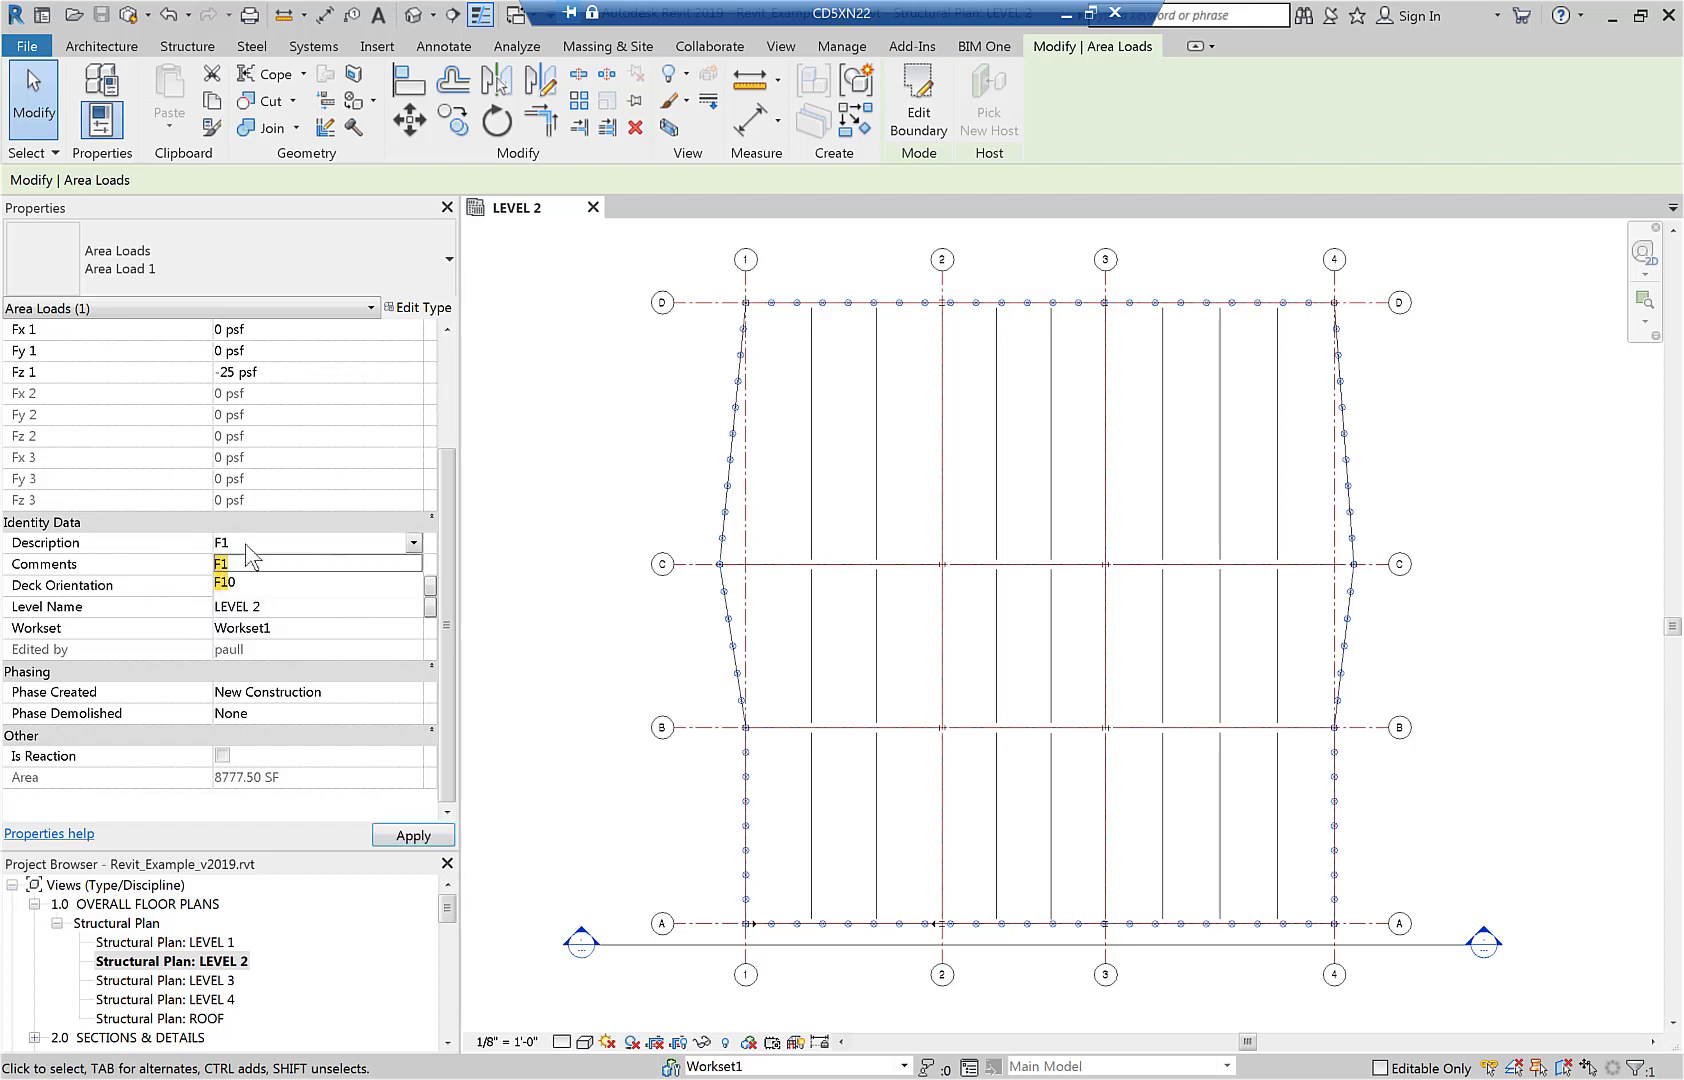
key("Return")
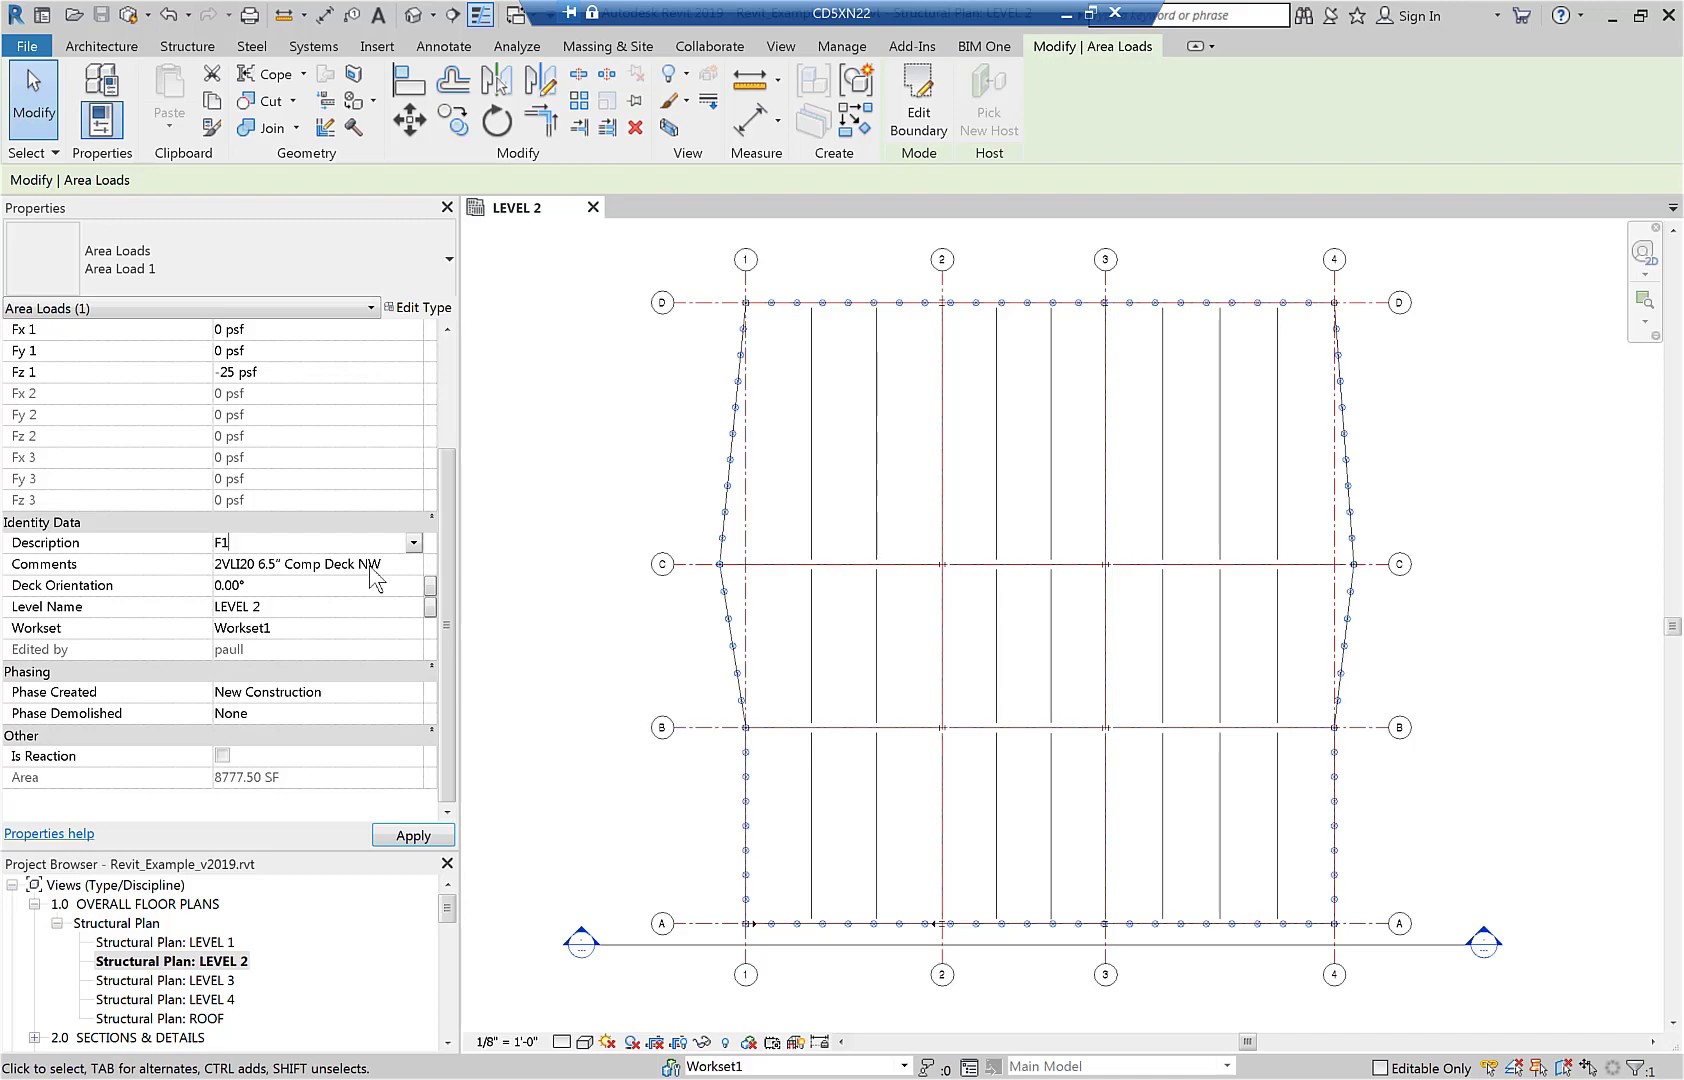
key("alt+Tab")
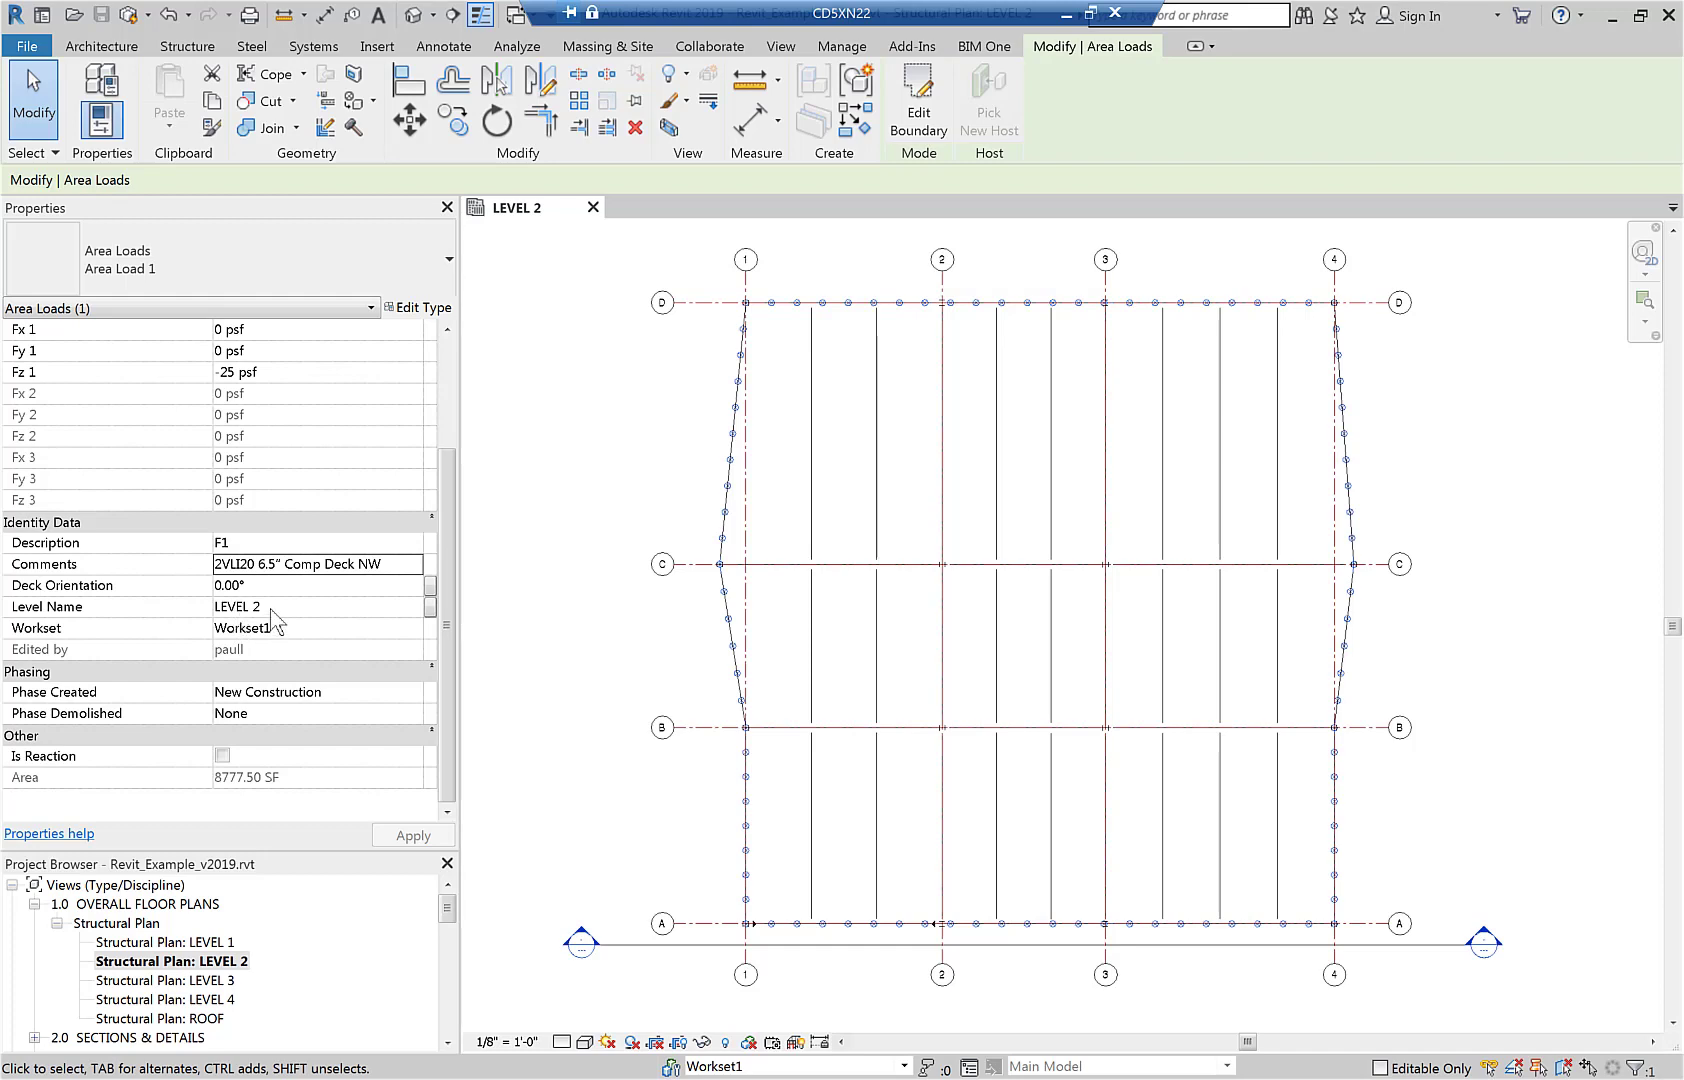
left_click(688, 645)
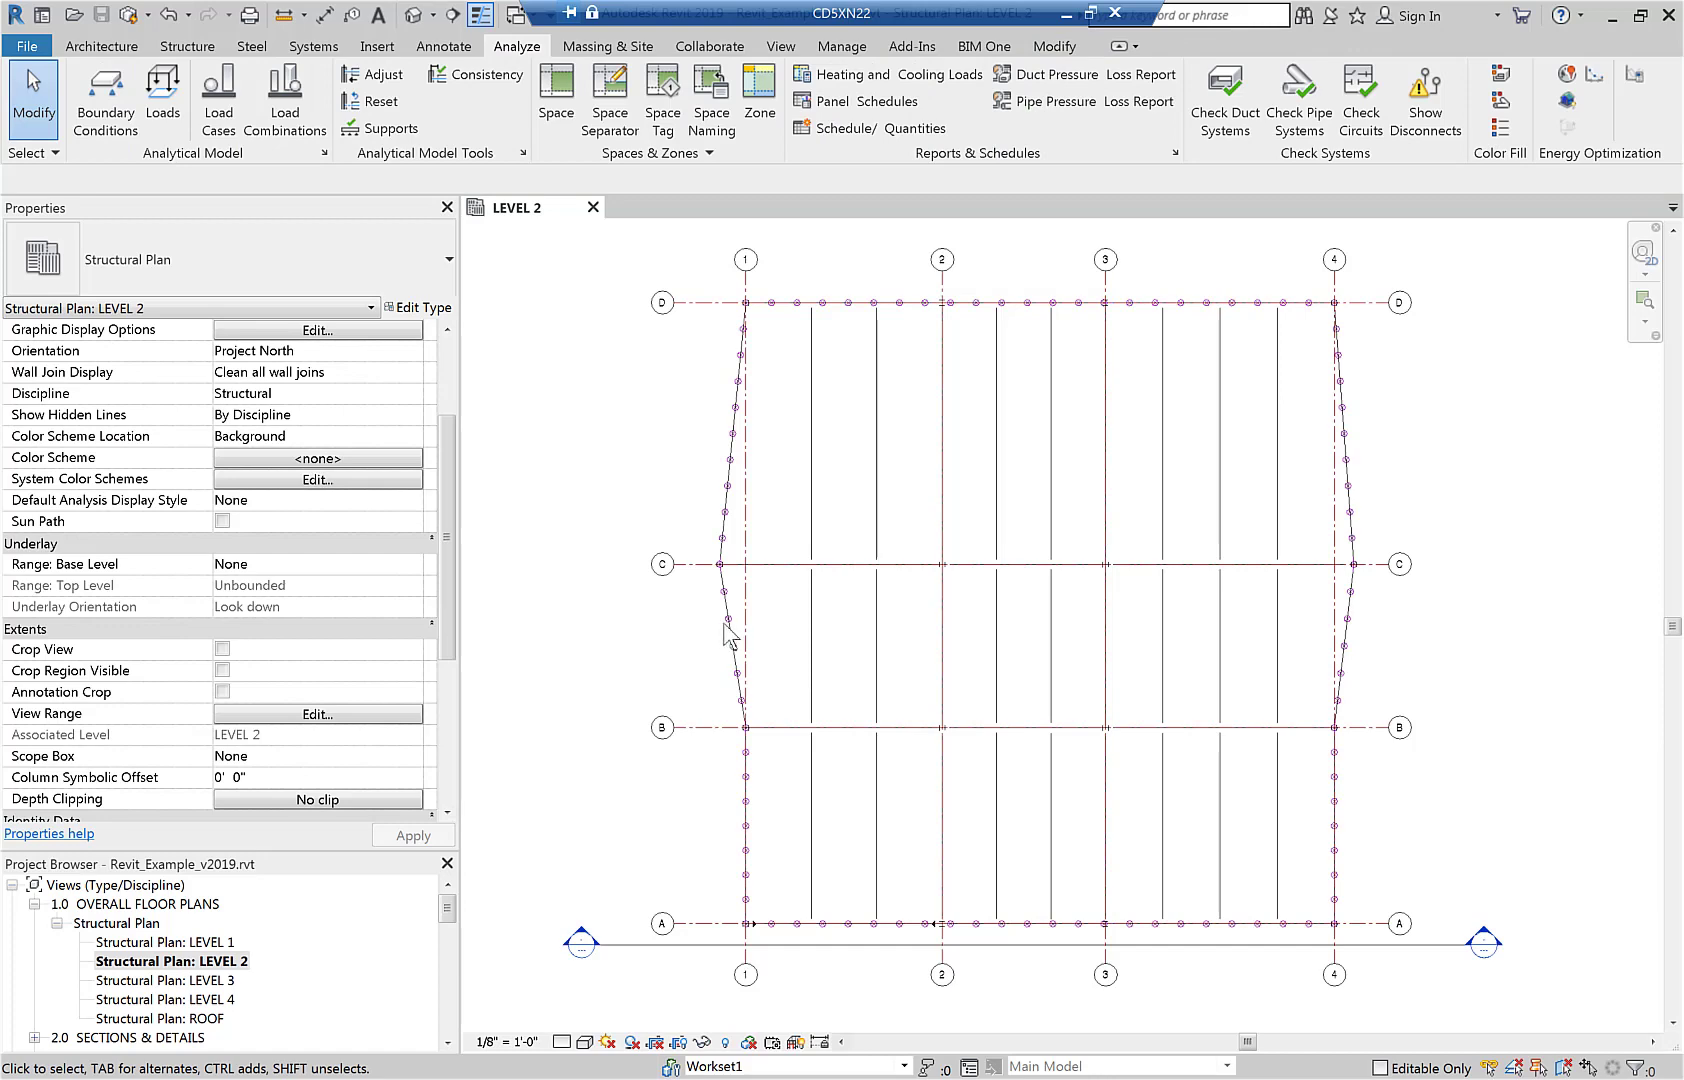
Assign the selected perimeter area load to load case Live (2) and set its Fz 1 force to -100 psf.
left_click(709, 626)
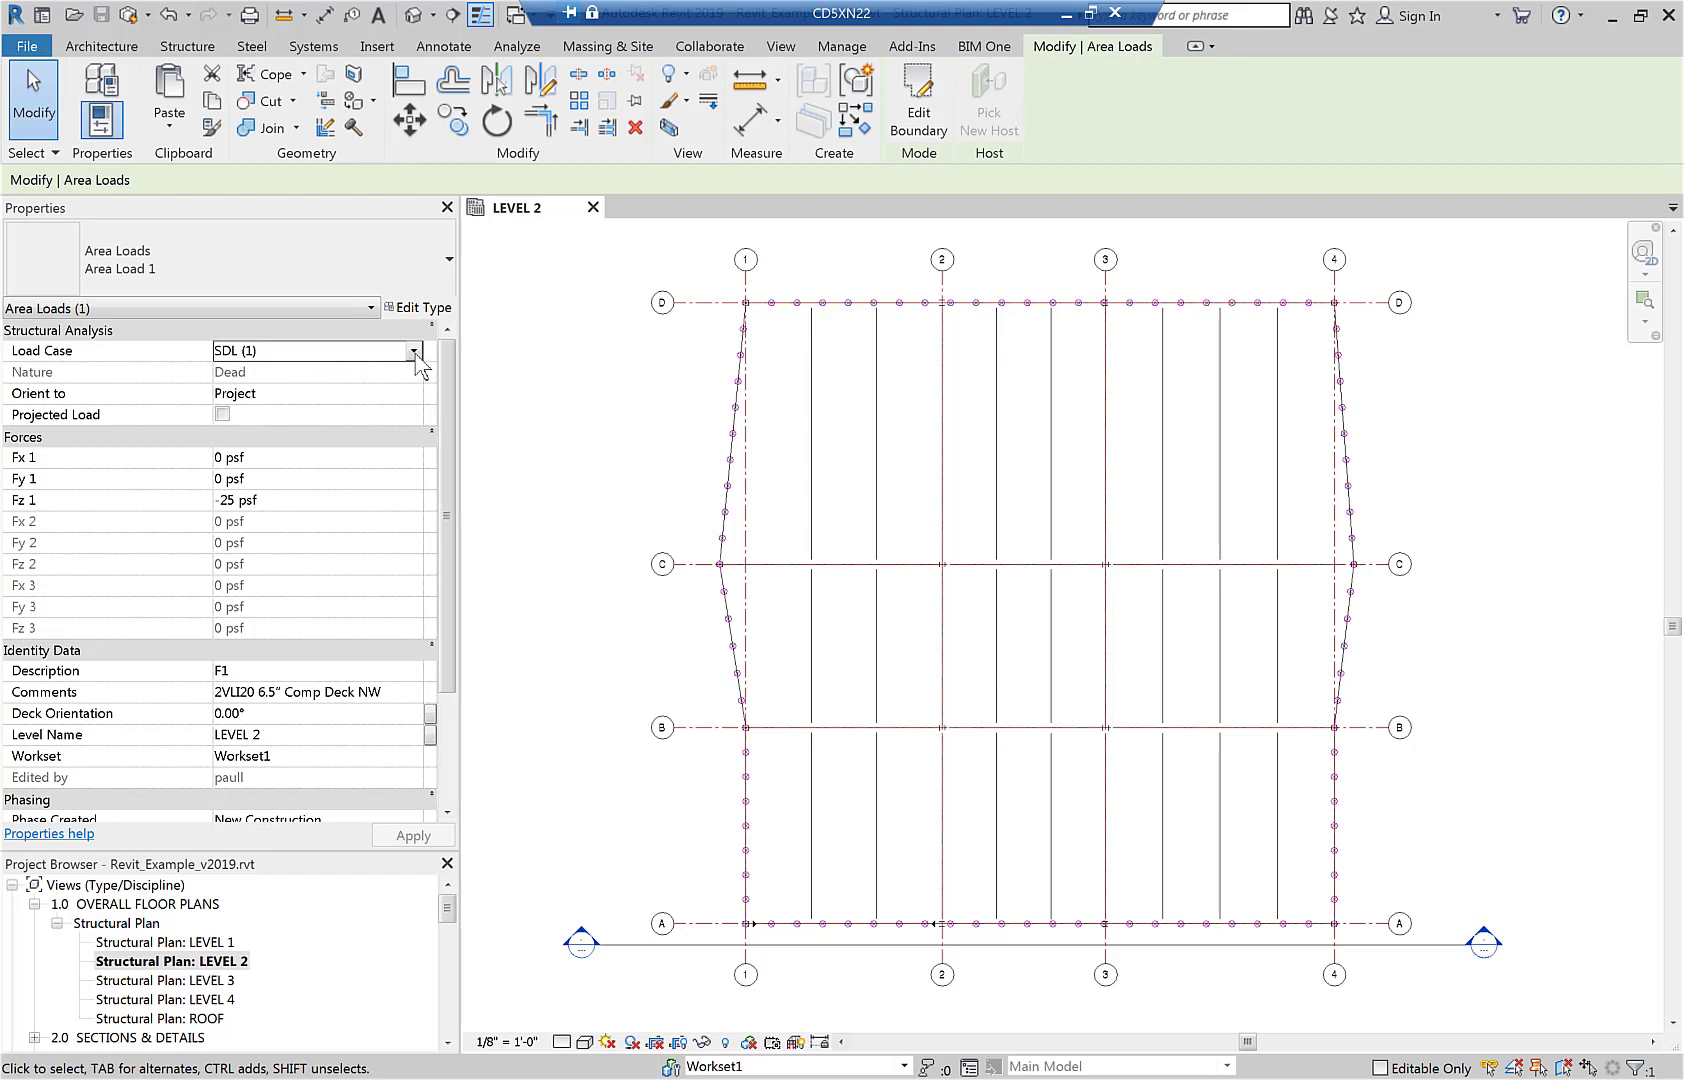
left_click(413, 350)
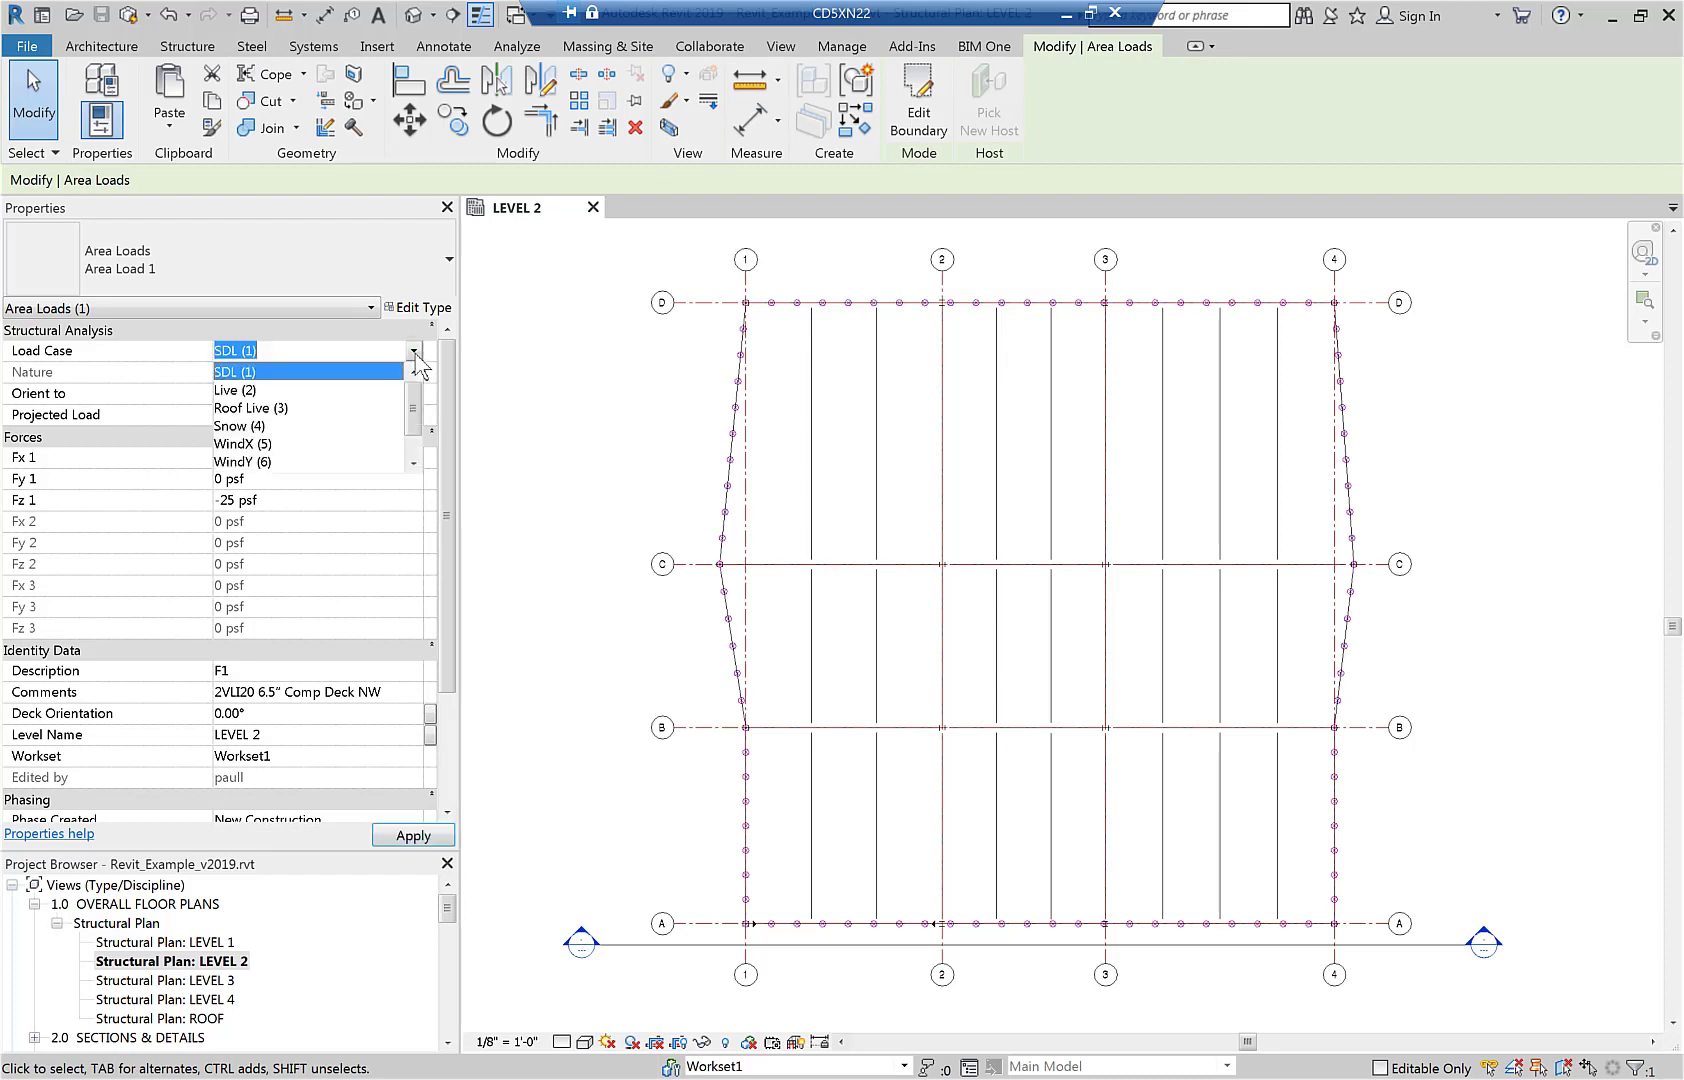
left_click(280, 390)
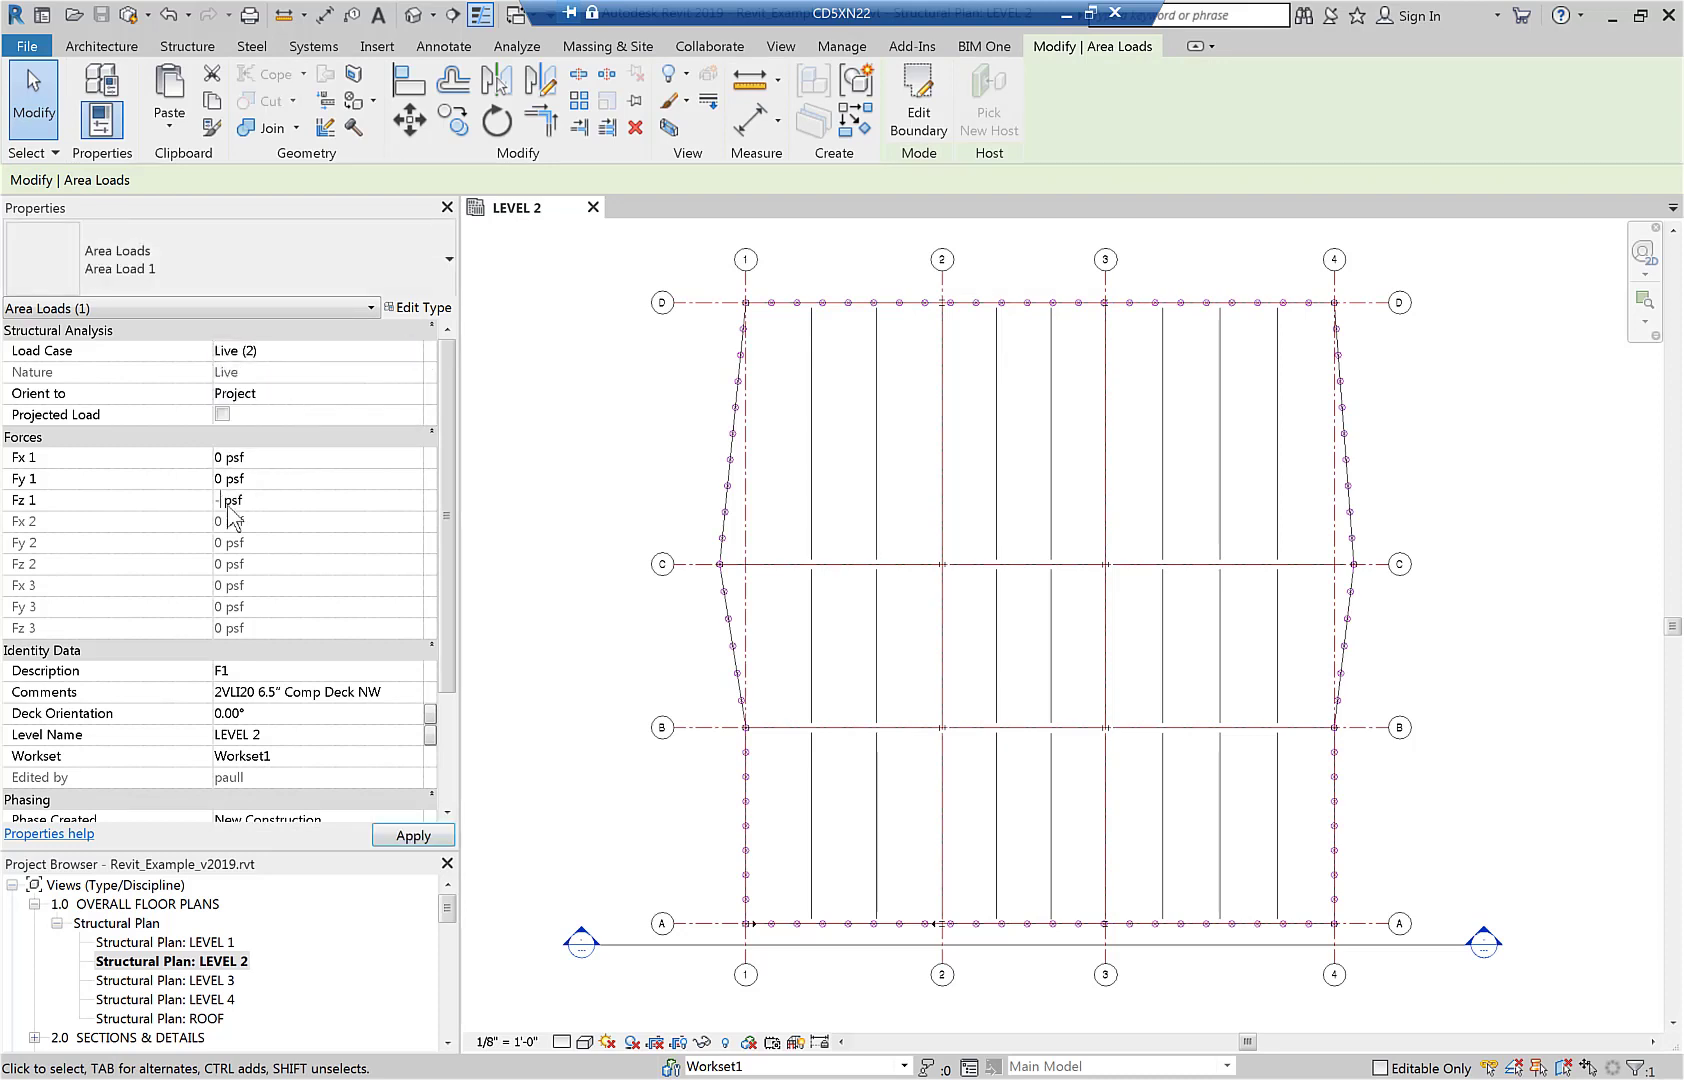
type("100")
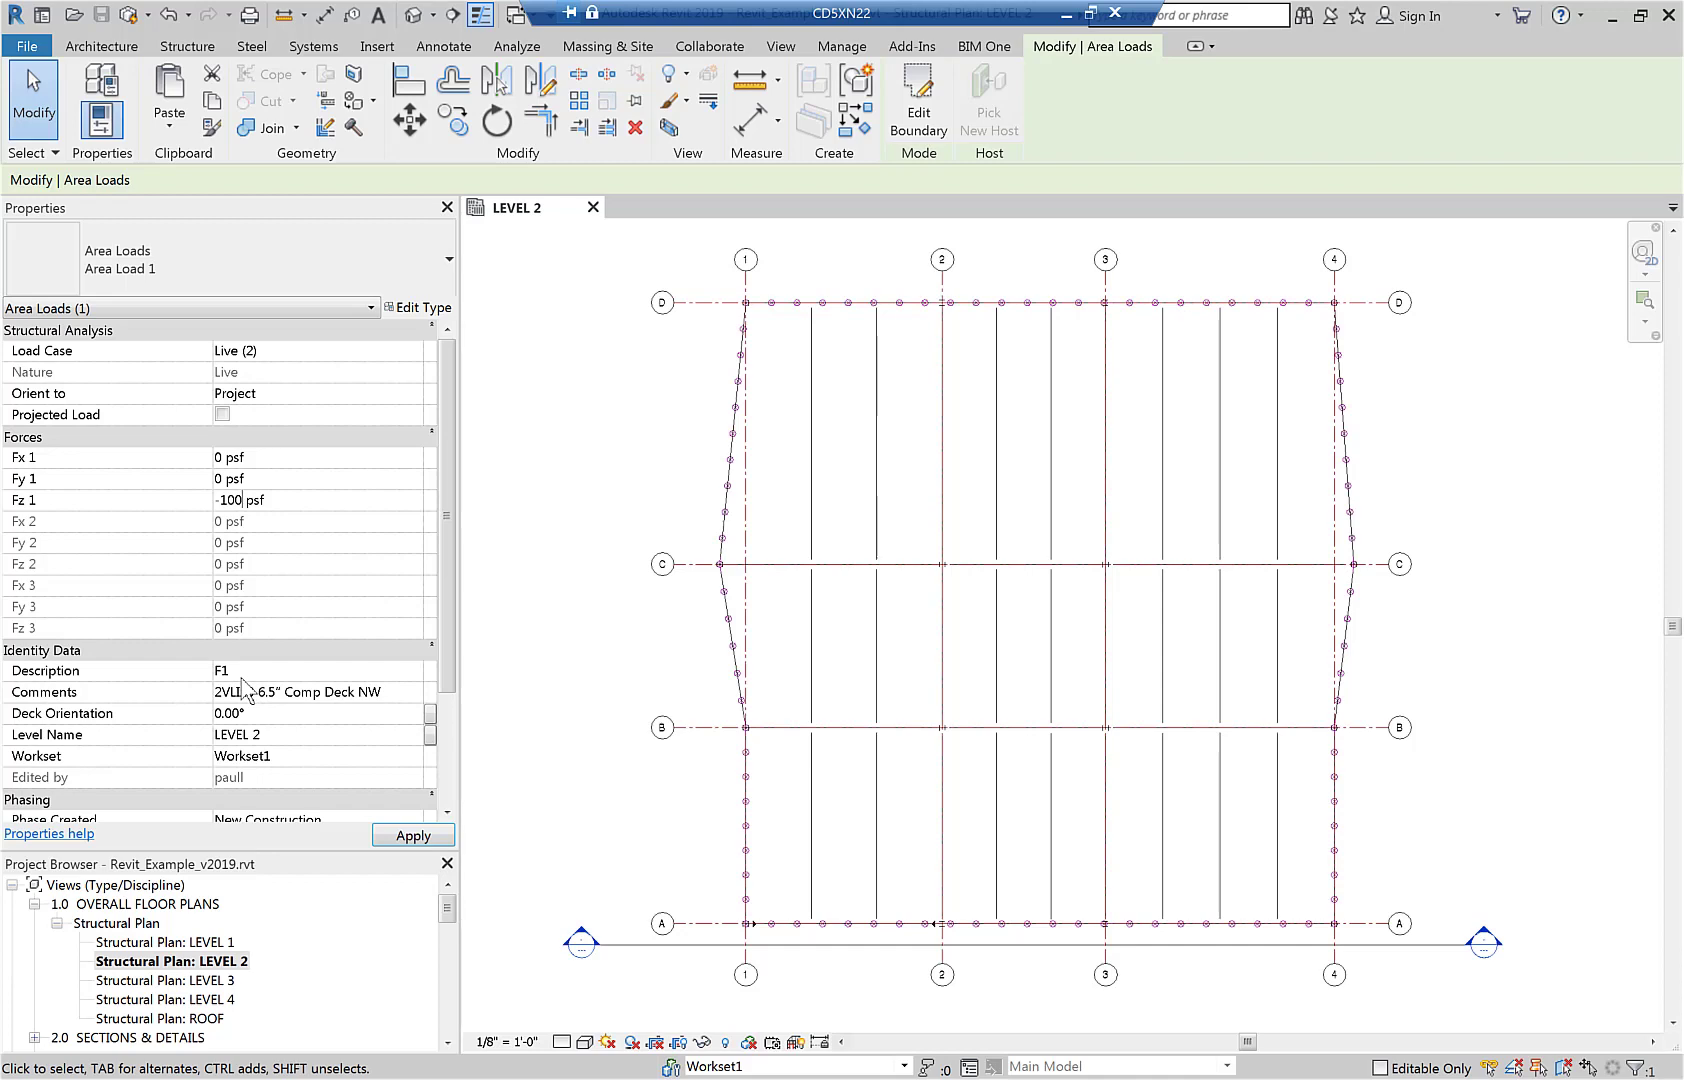
left_click(688, 601)
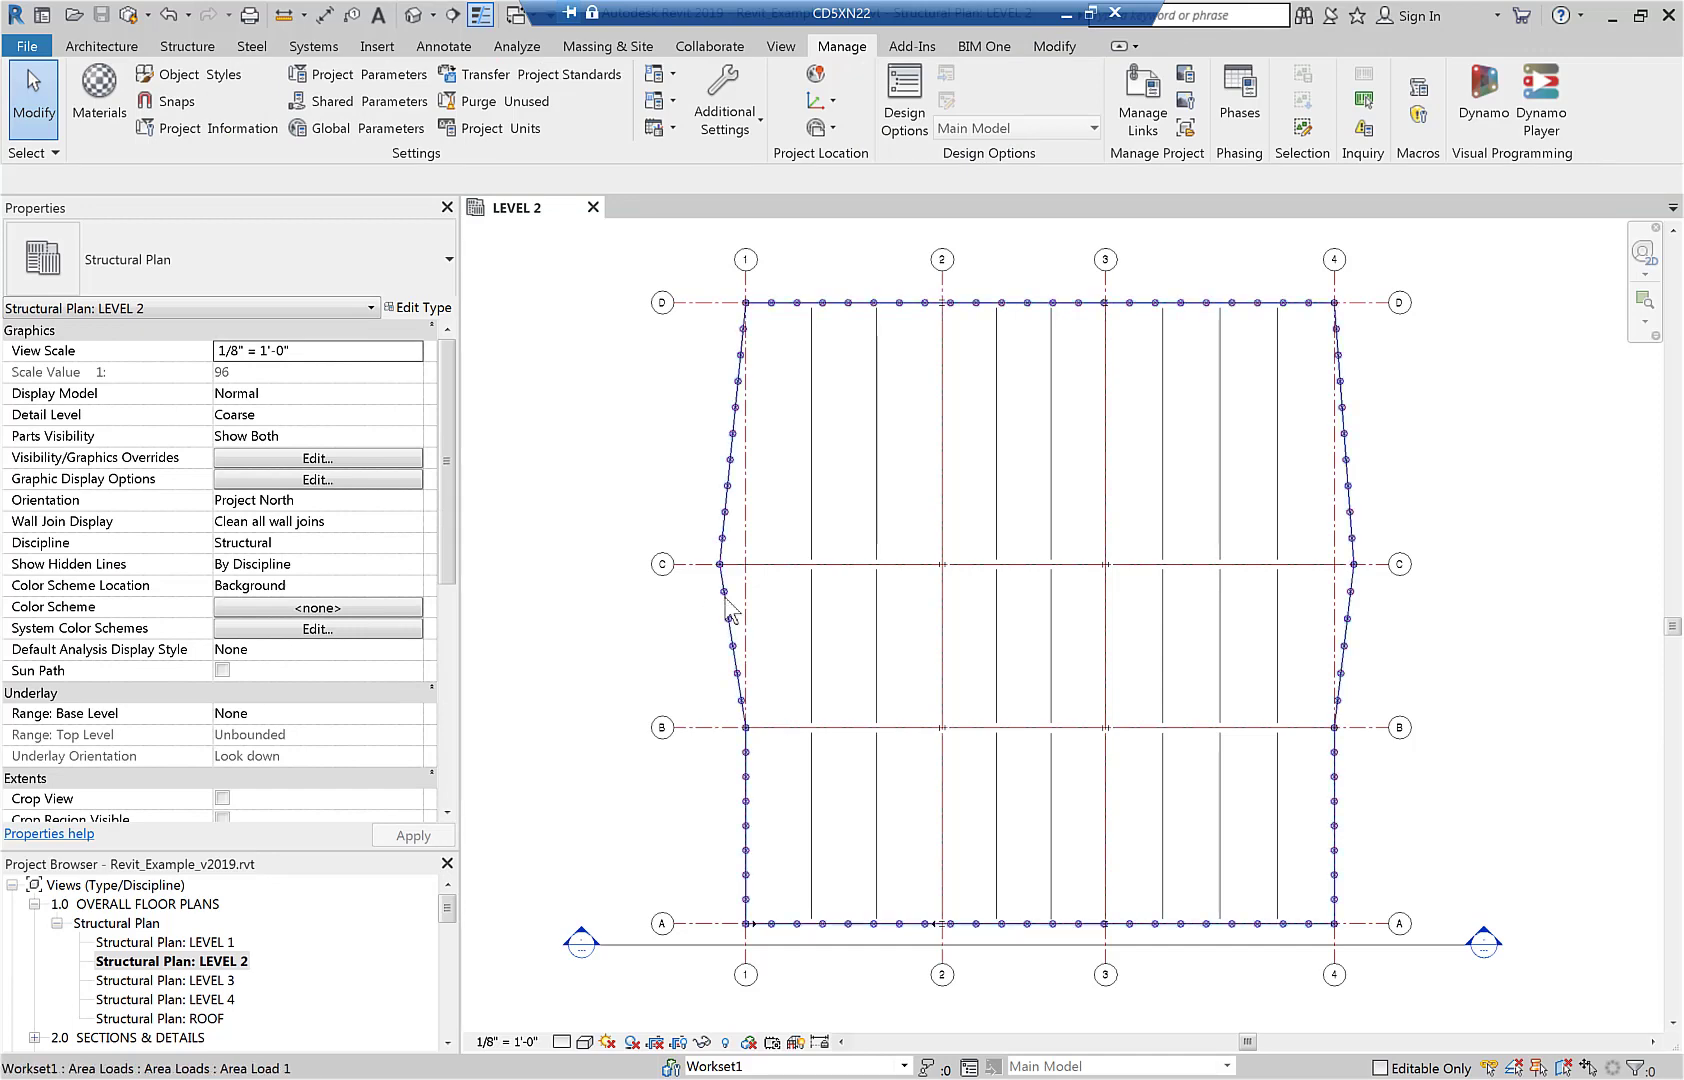
Temporarily hide the Live (2) area load in the LEVEL 2 plan.
left_click(725, 598)
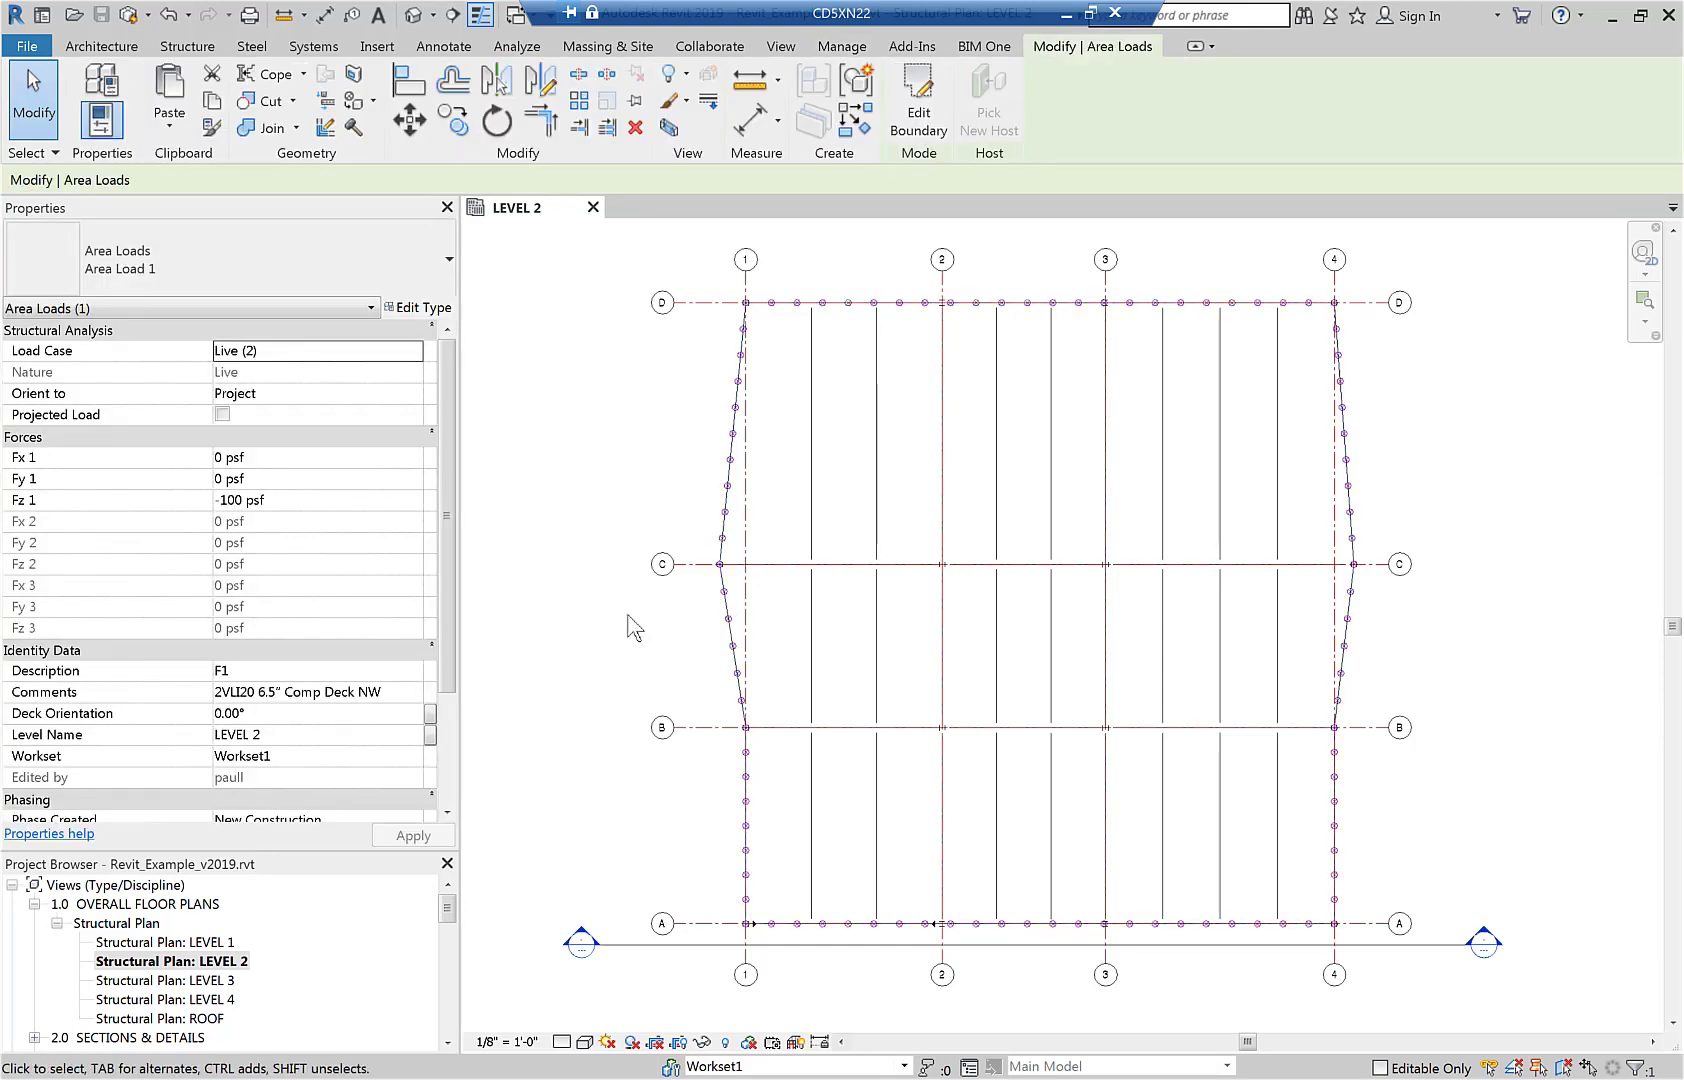
key("h")
key("h")
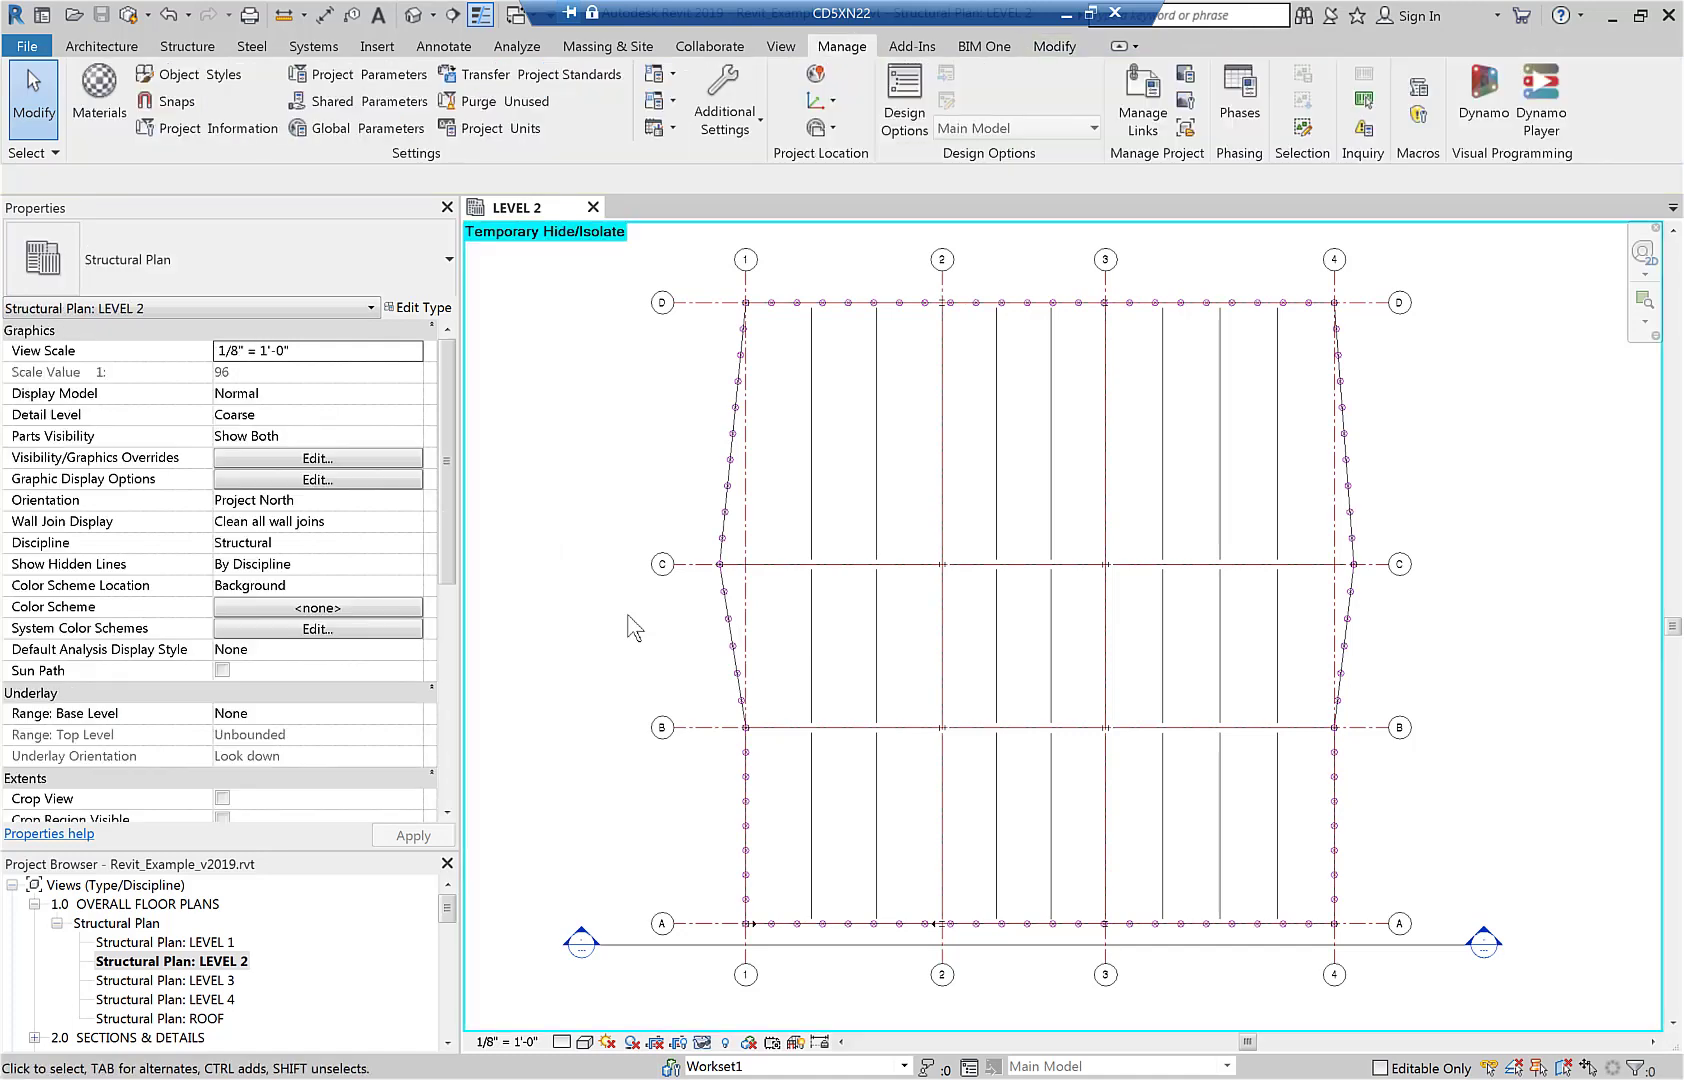
Check the properties of the SDL (1) perimeter area load and restore the temporarily hidden elements in the LEVEL 2 plan.
left_click(728, 630)
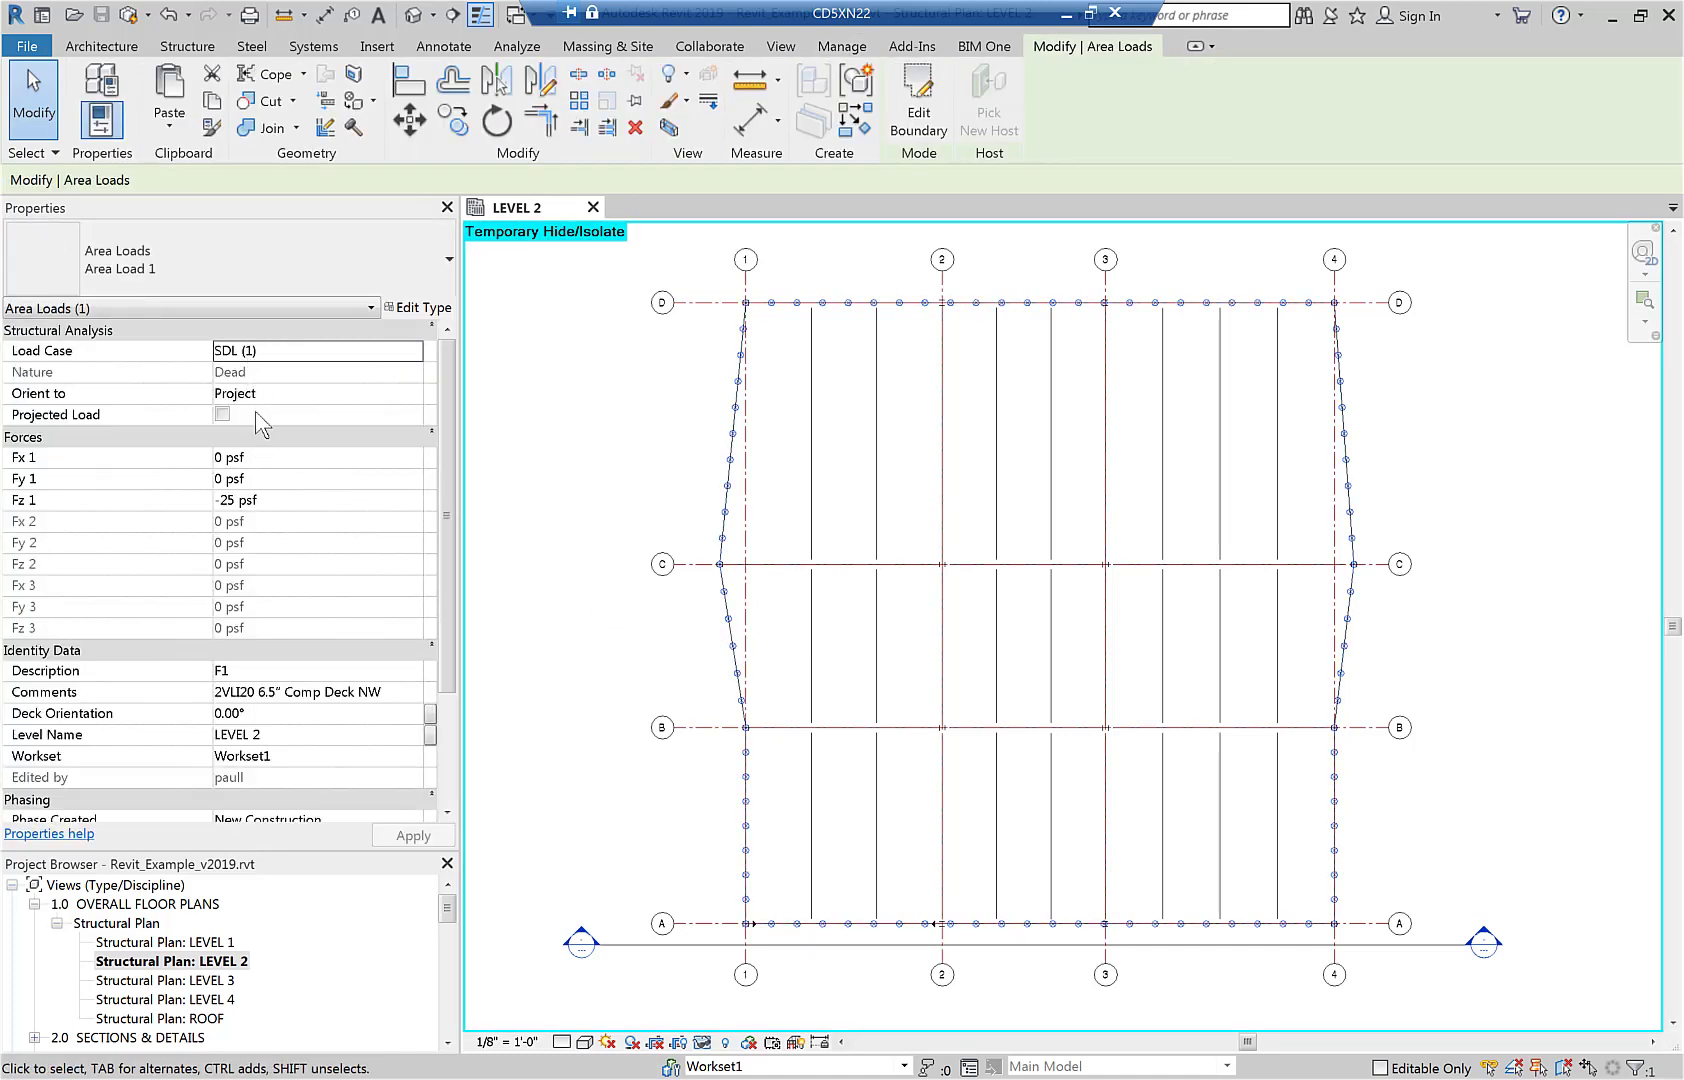
left_click(548, 806)
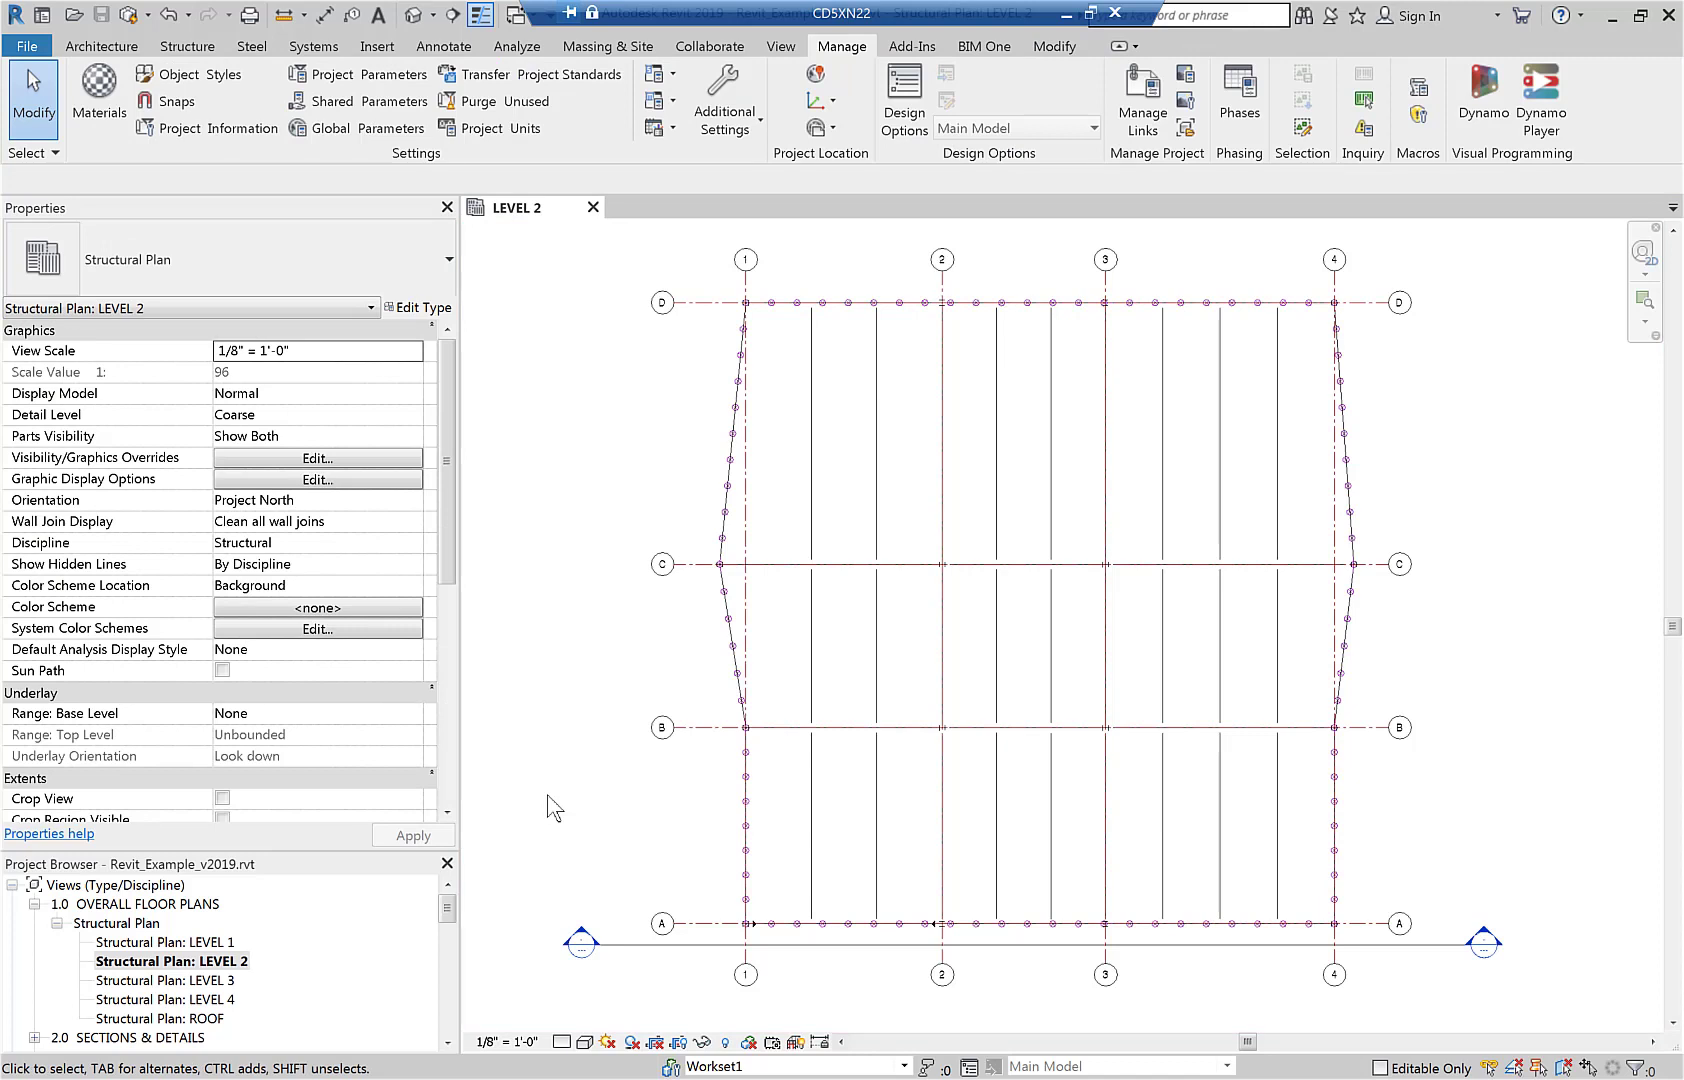
scroll(610, 840, "down", 2)
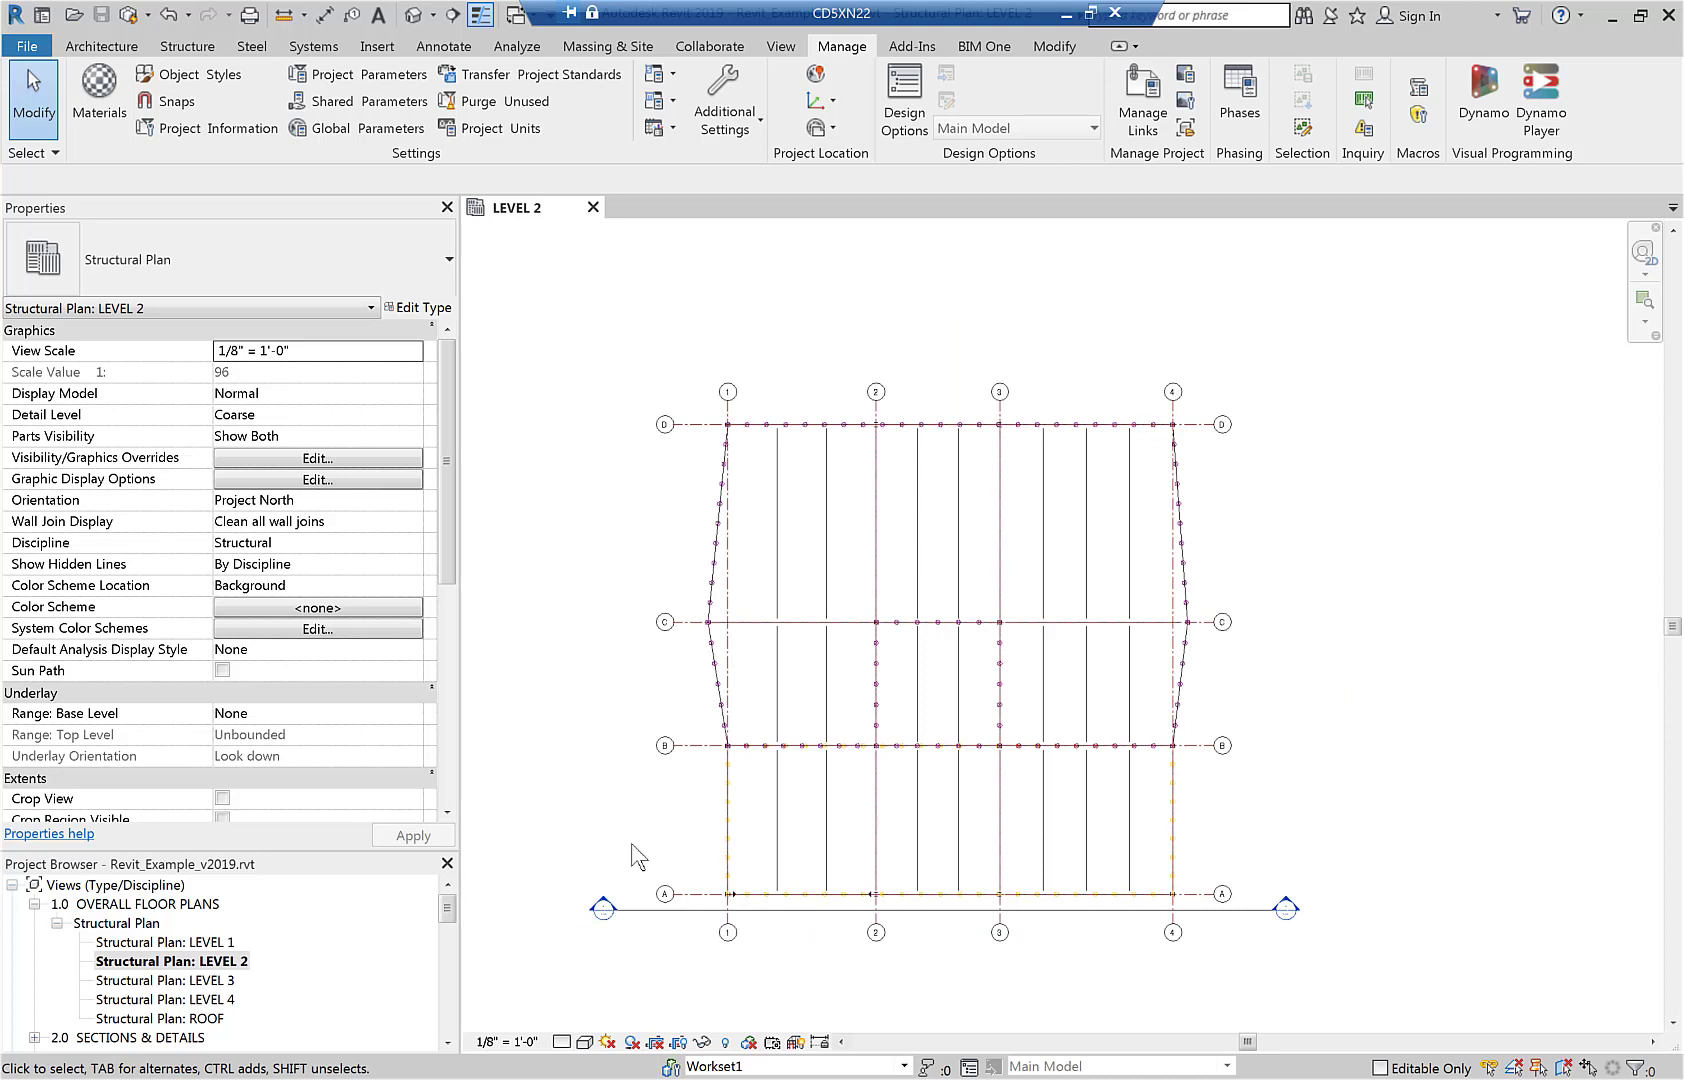
Switch to the Word documentation to read Figure 20's floor naming, return to Revit, and check the load between grids A and B.
left_click(400, 1078)
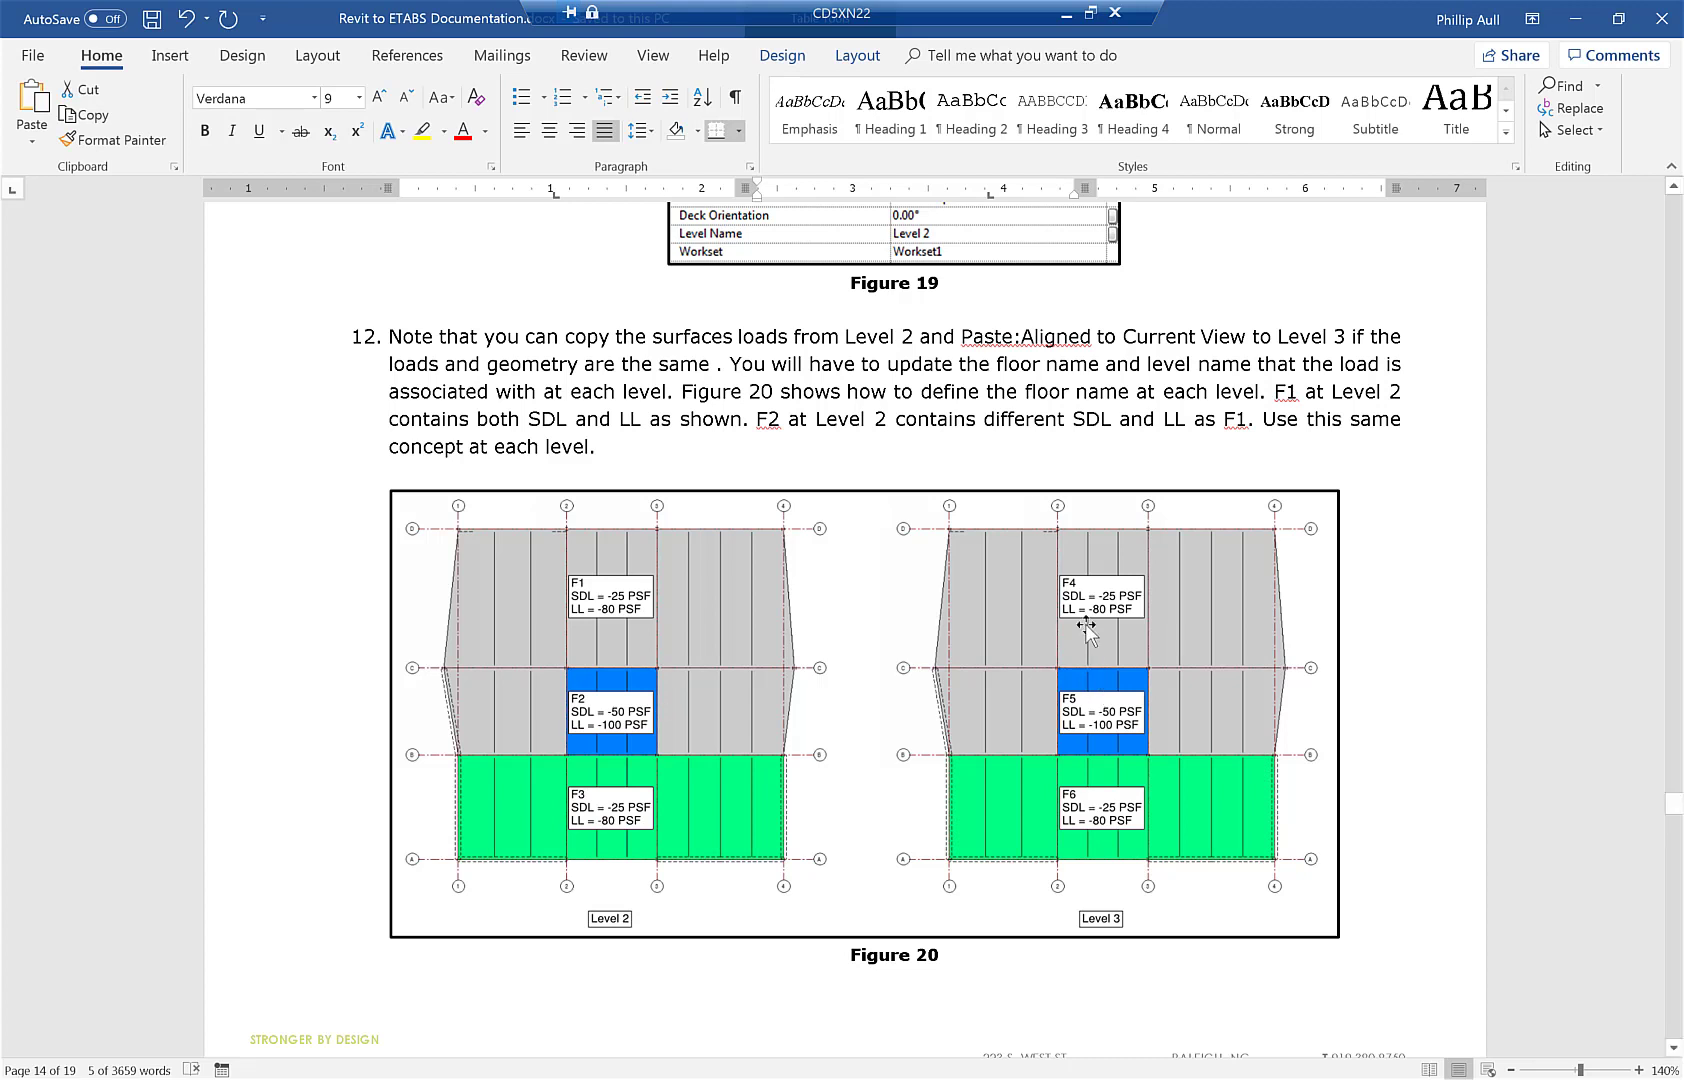
key("alt+Tab")
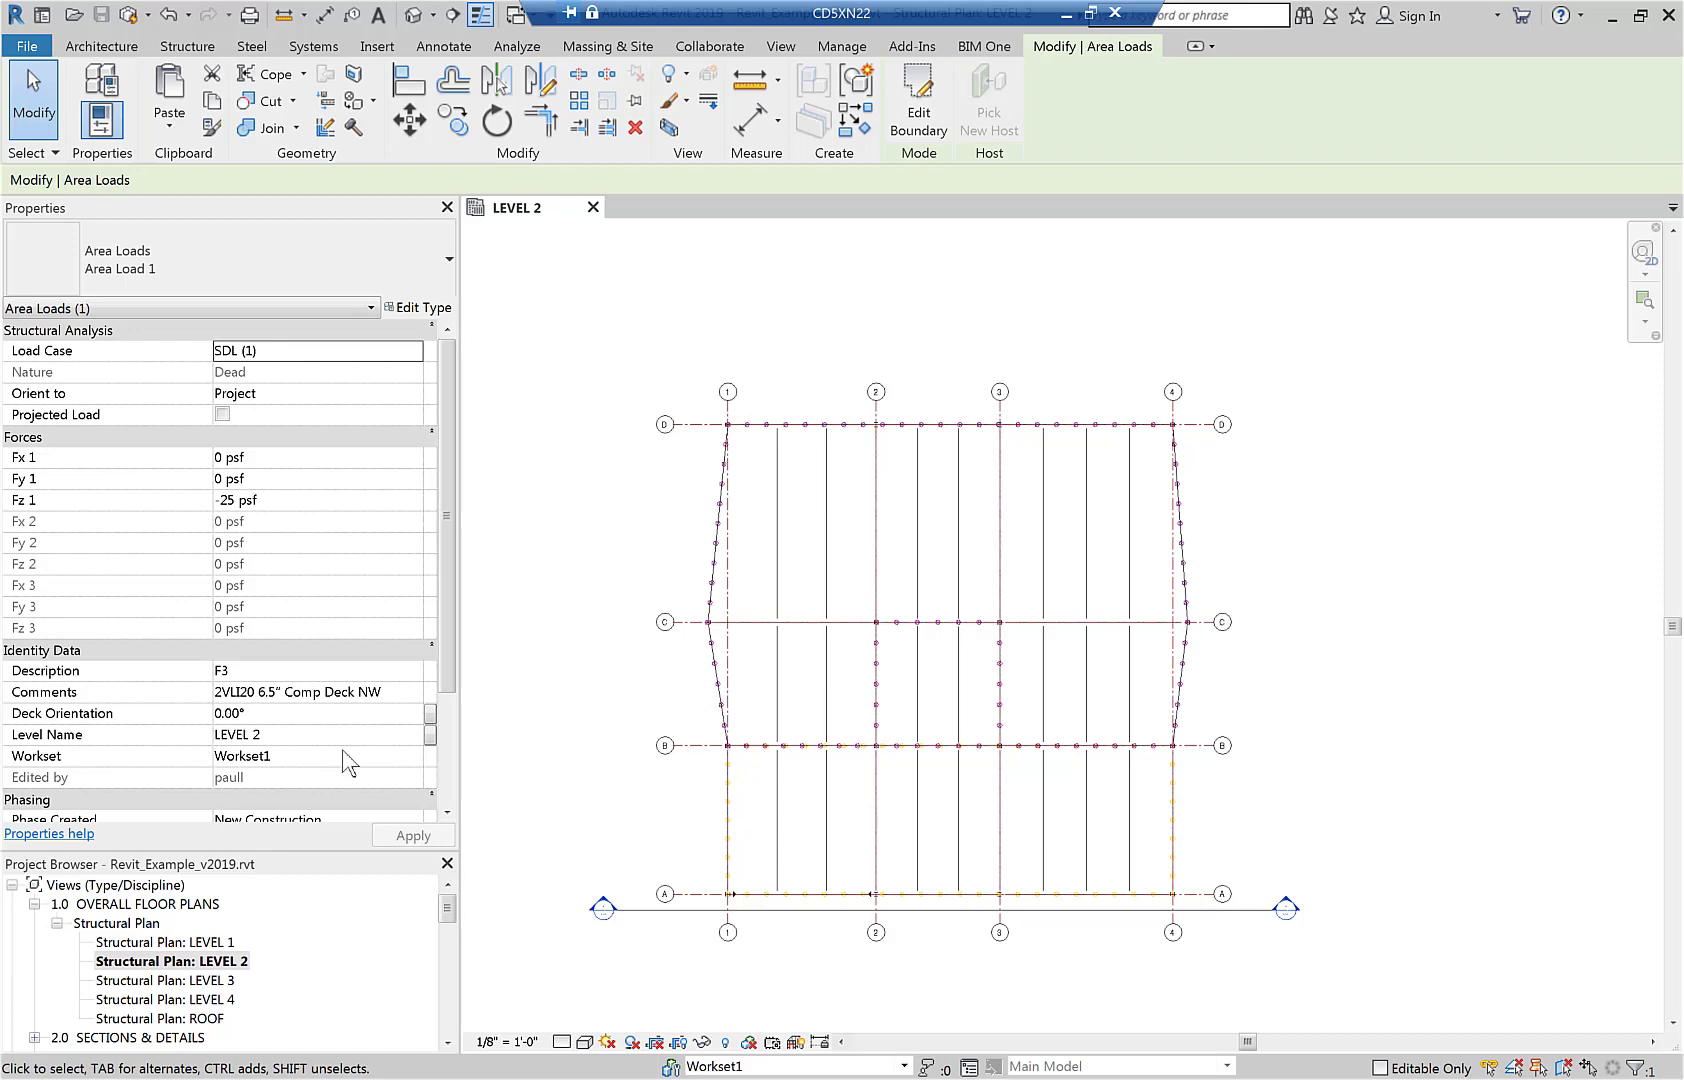
left_click(595, 830)
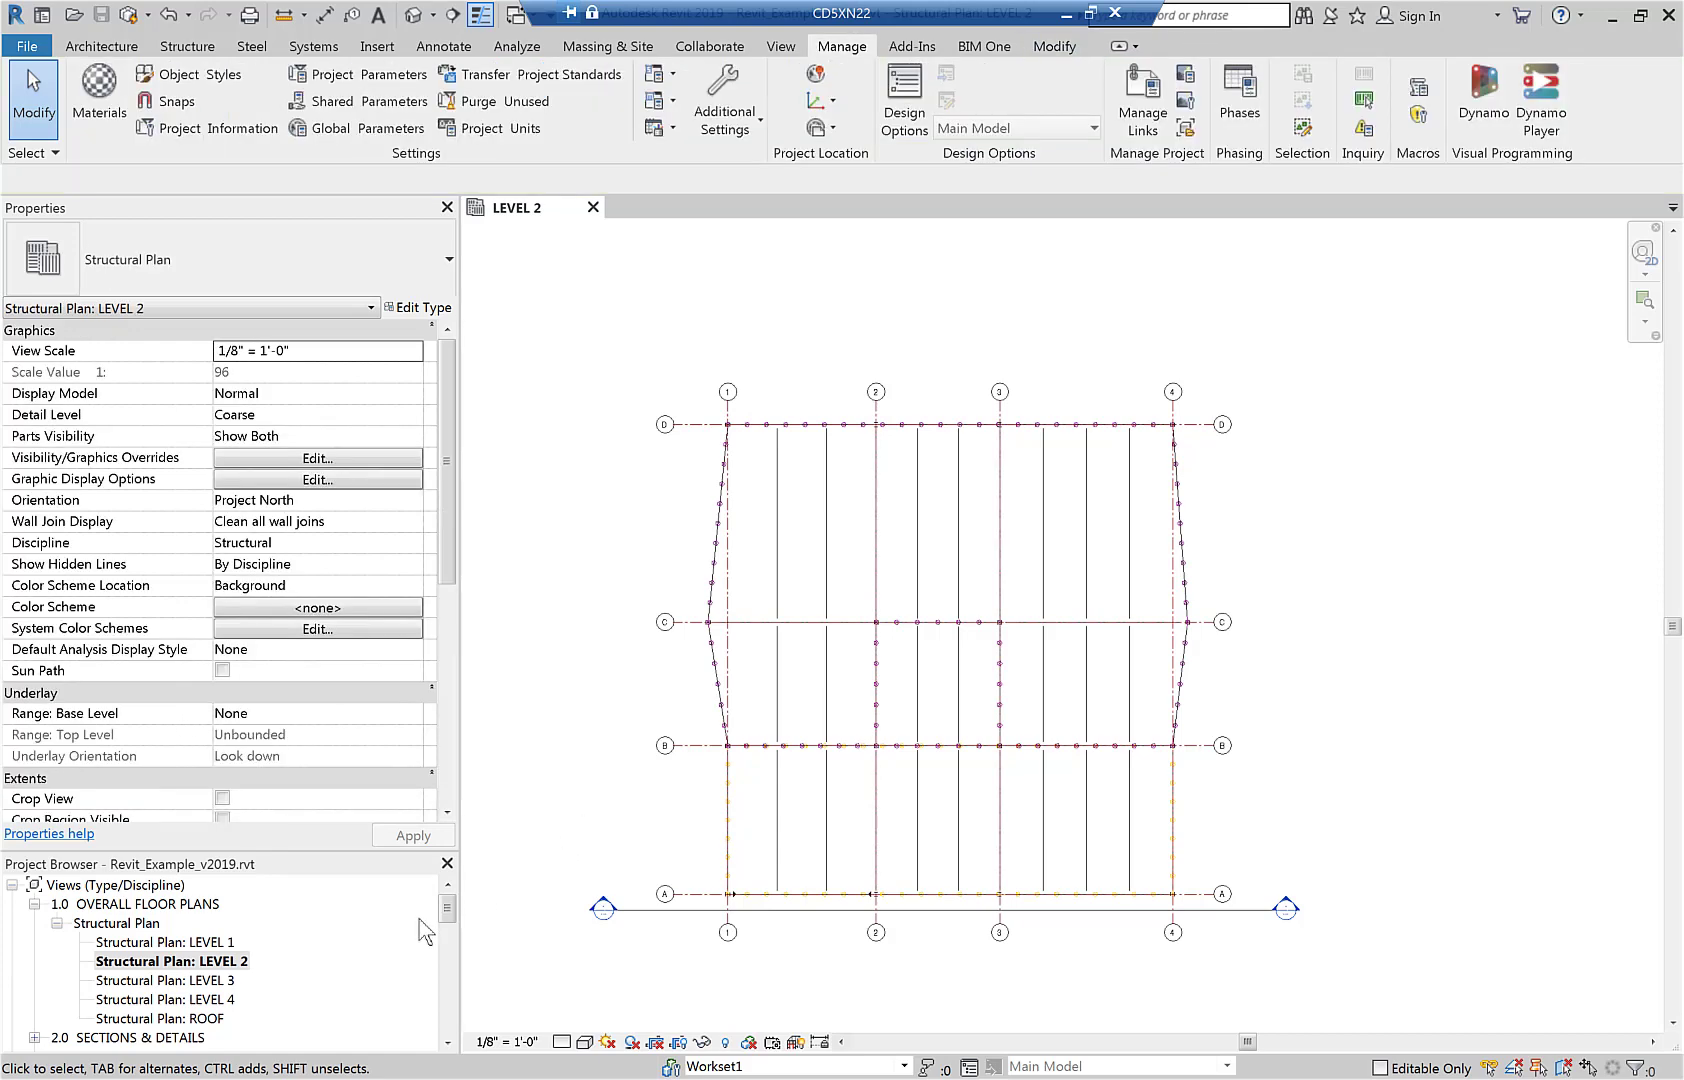
Open the LEVEL 3 structural plan and check the properties of its perimeter live load and its dead load between grids A and B.
double_click(199, 982)
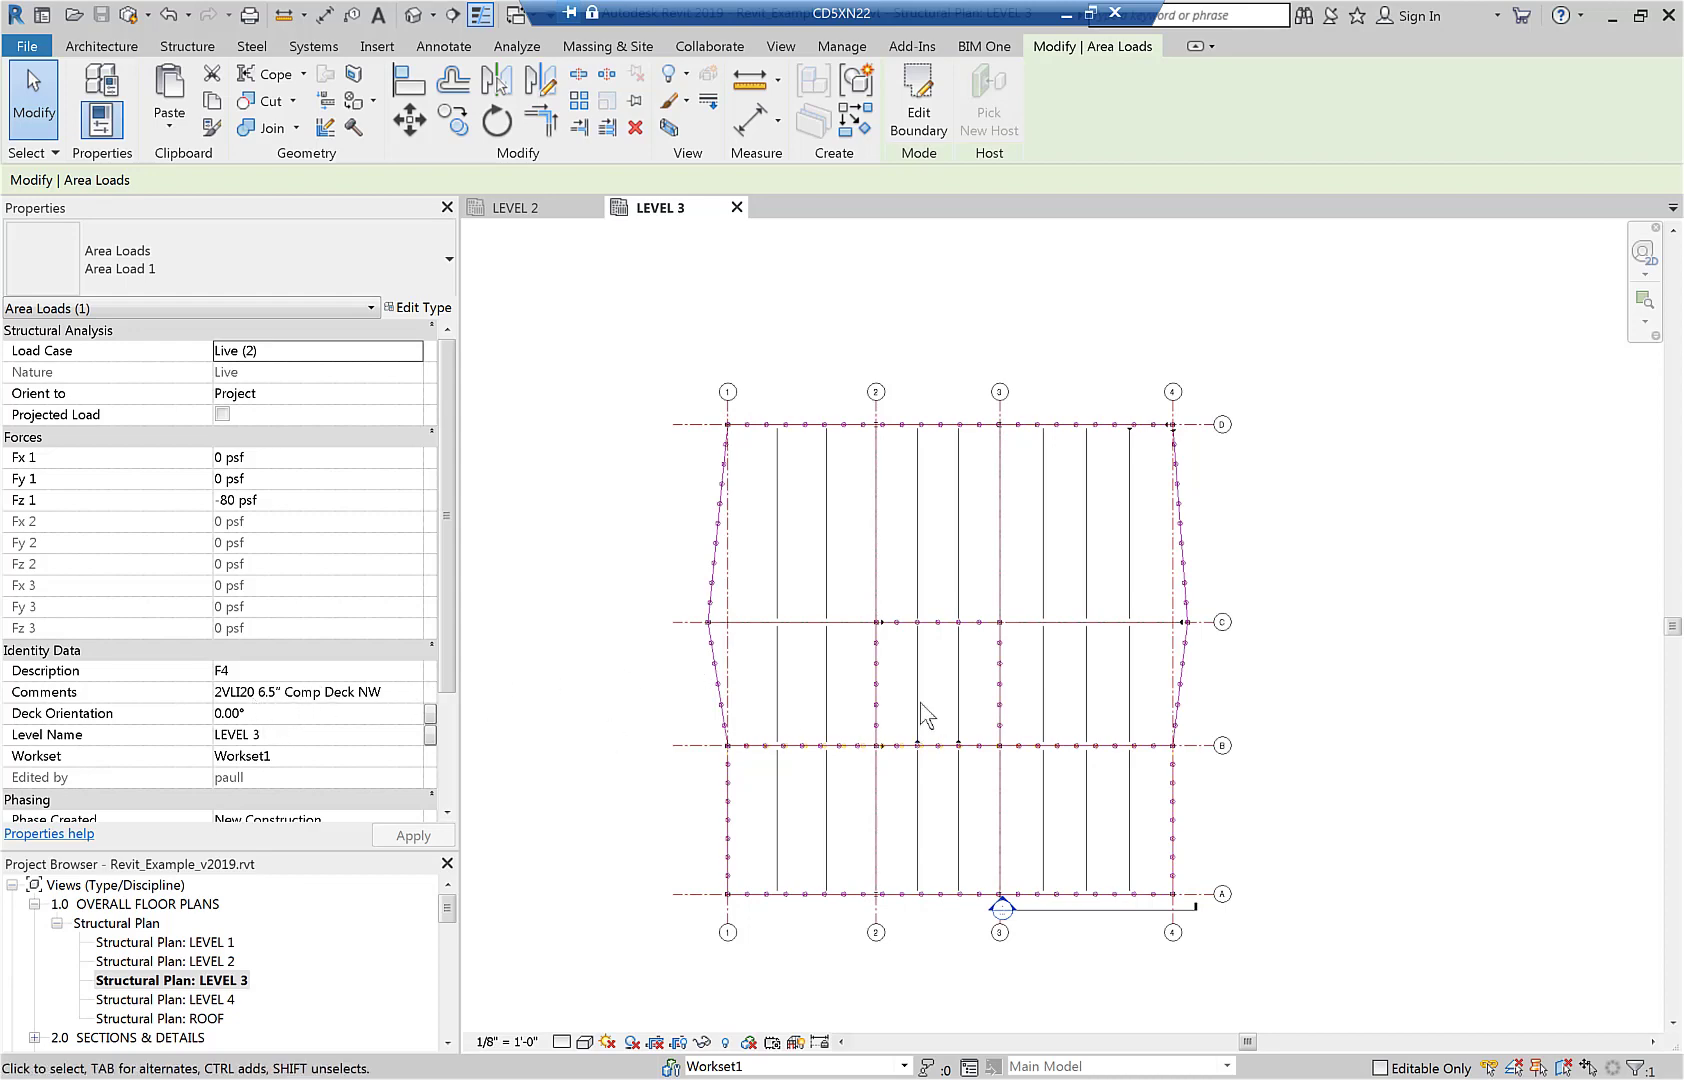
left_click(708, 665)
left_click(682, 856)
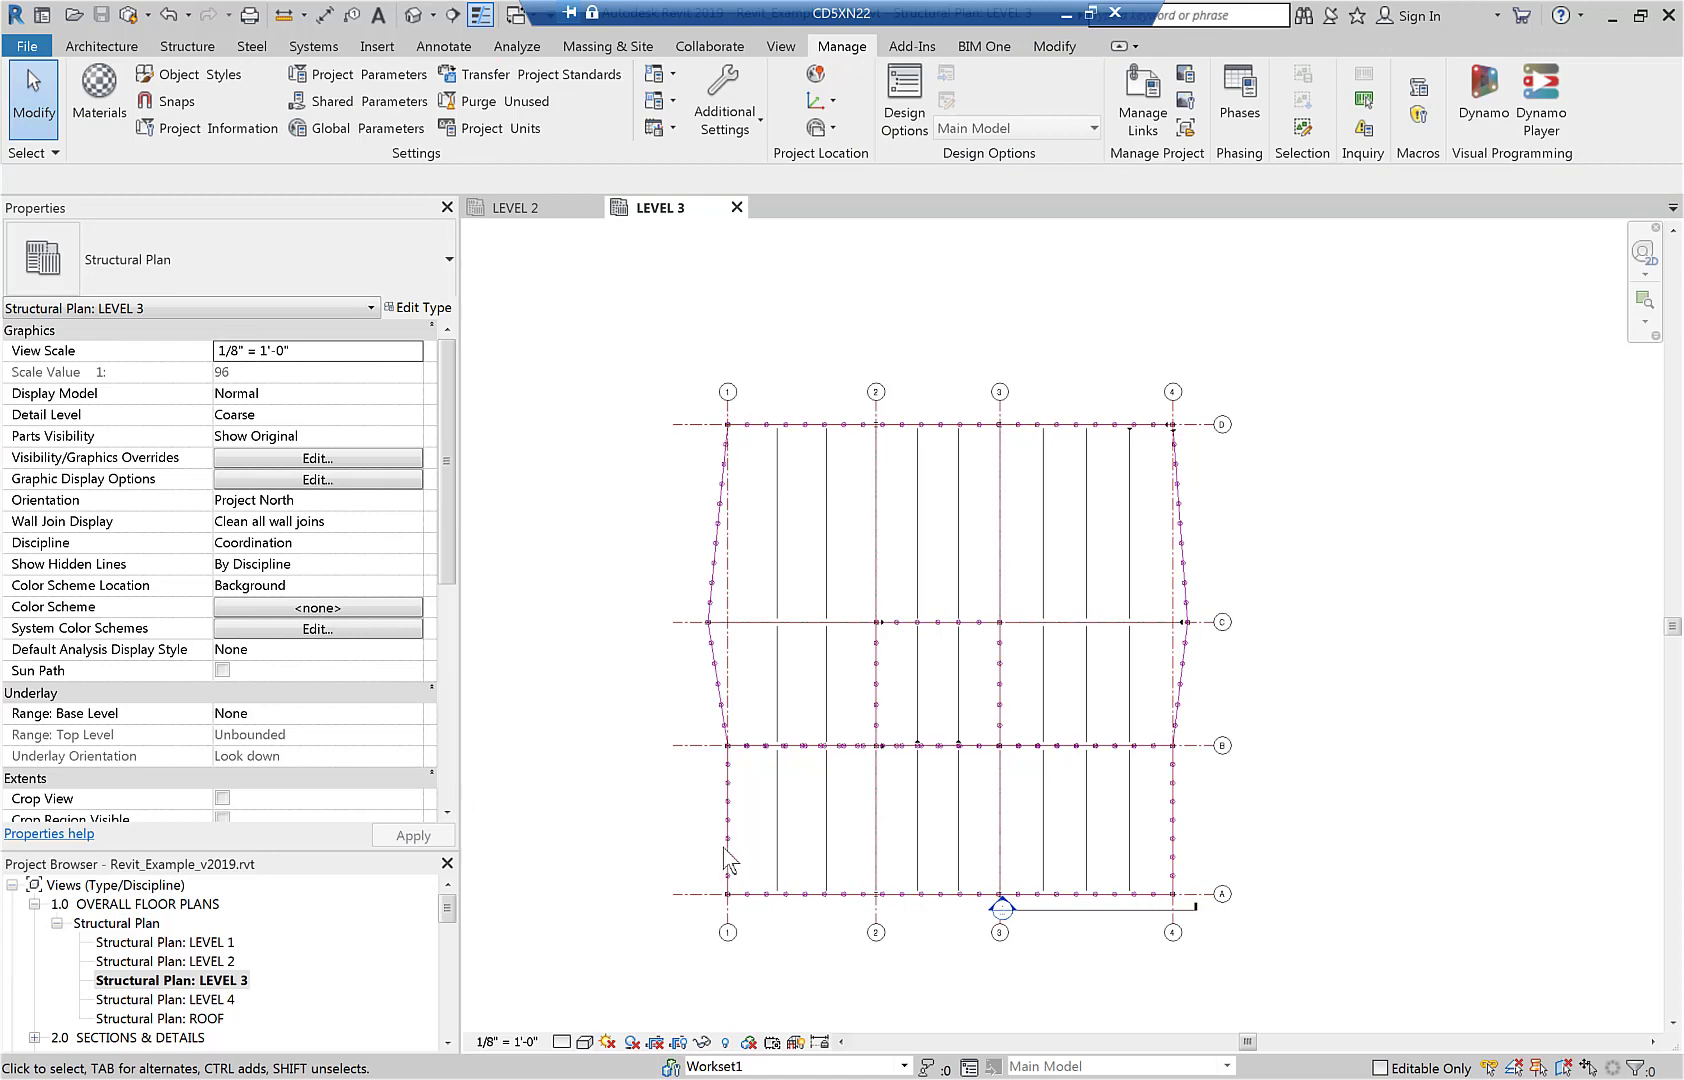
left_click(728, 858)
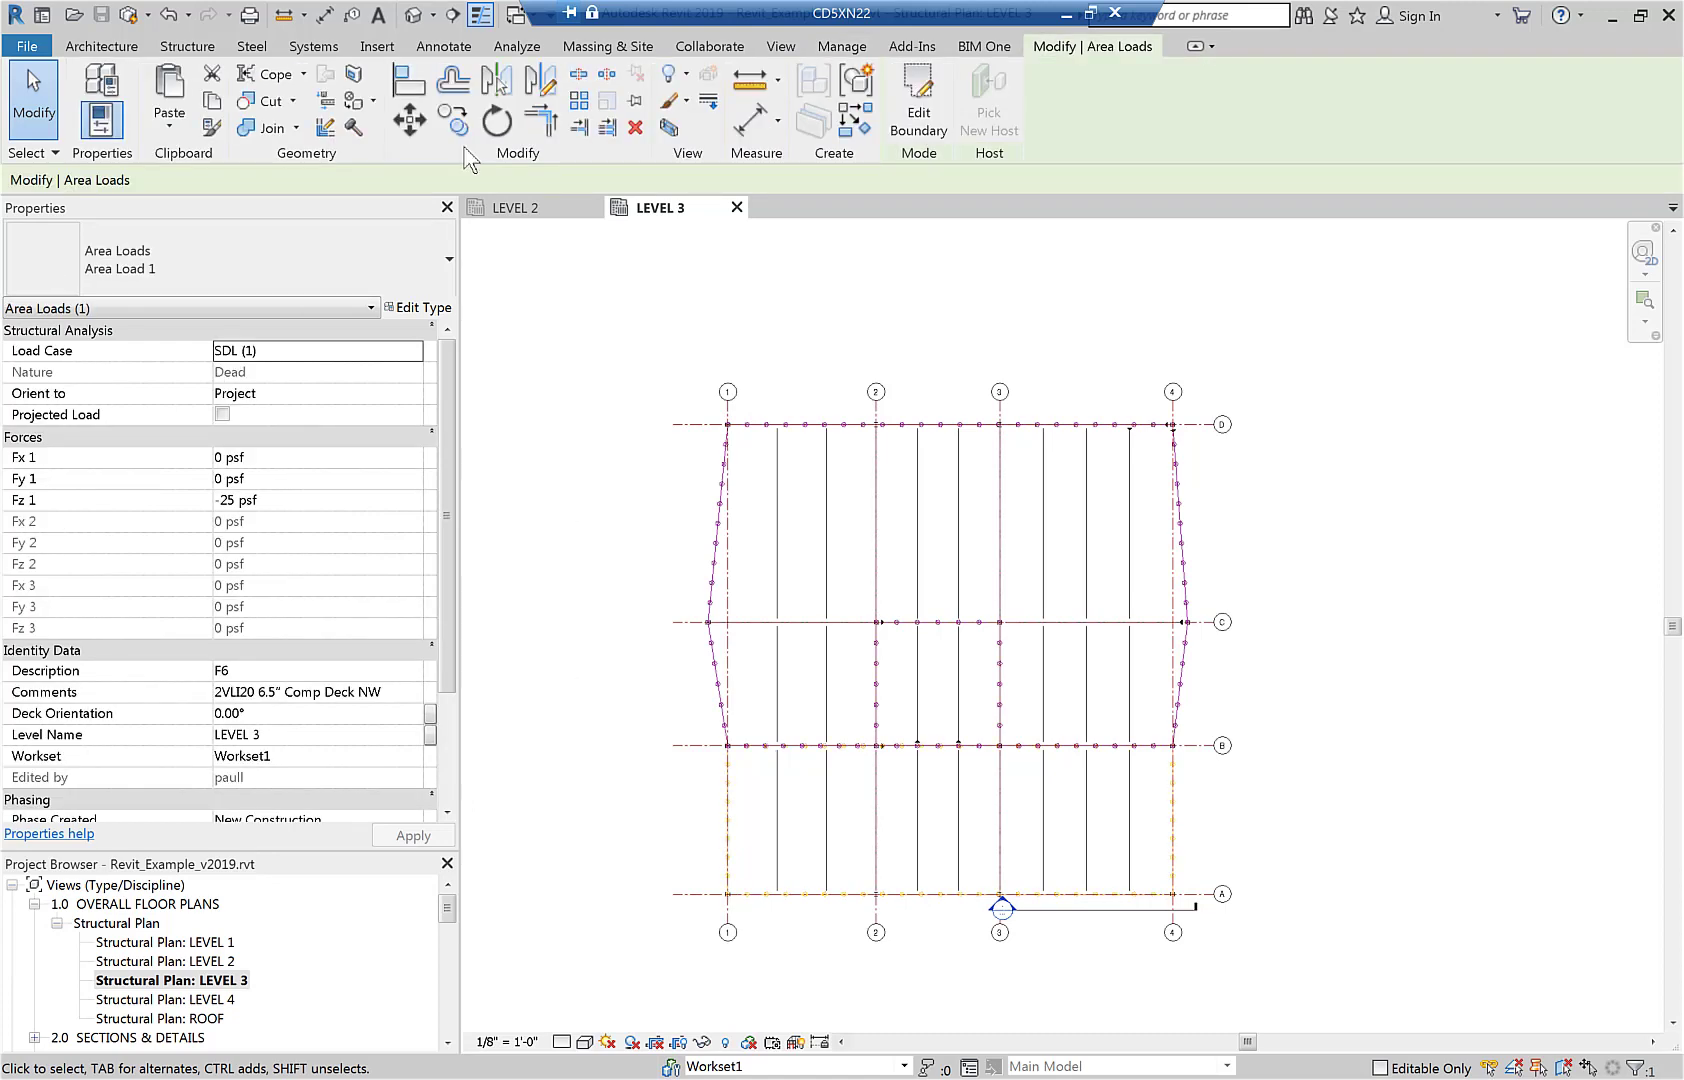
Open the 3D view and examine the LEVEL 2 live area load and the loads on the steel frame.
left_click(413, 15)
scroll(1534, 703, "up", 6)
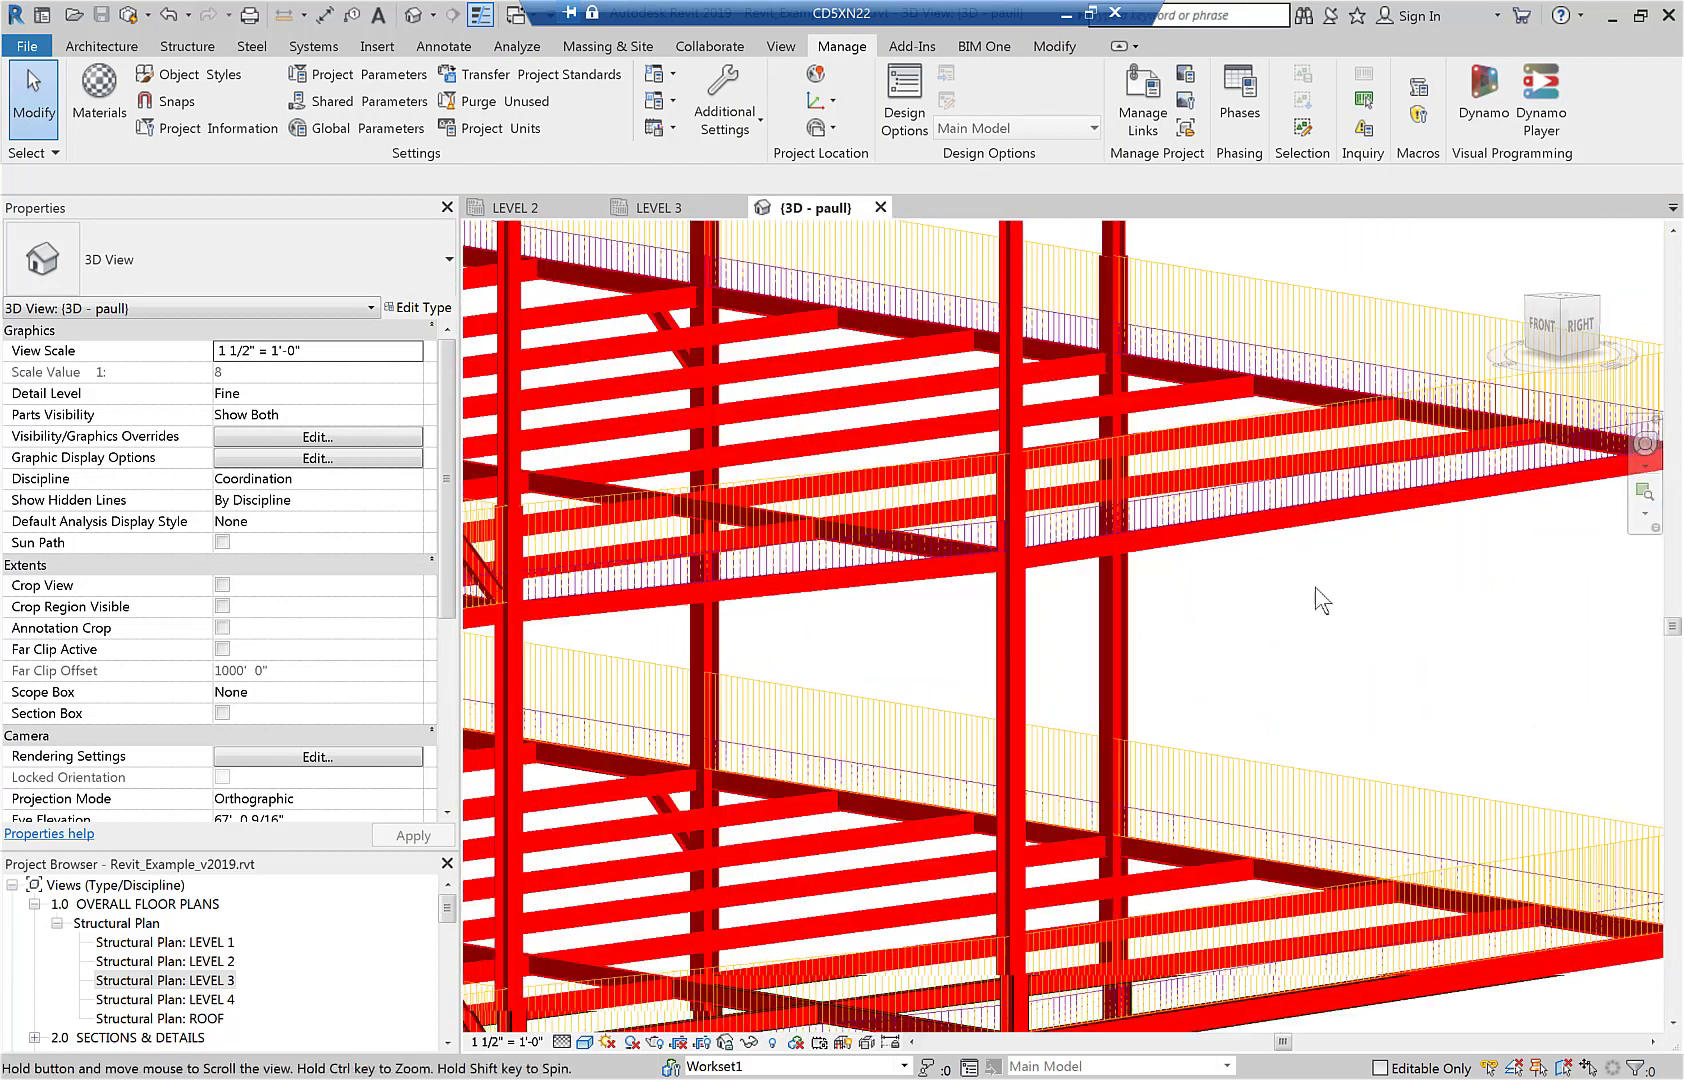
middle_click_drag(1315, 588, 1143, 532)
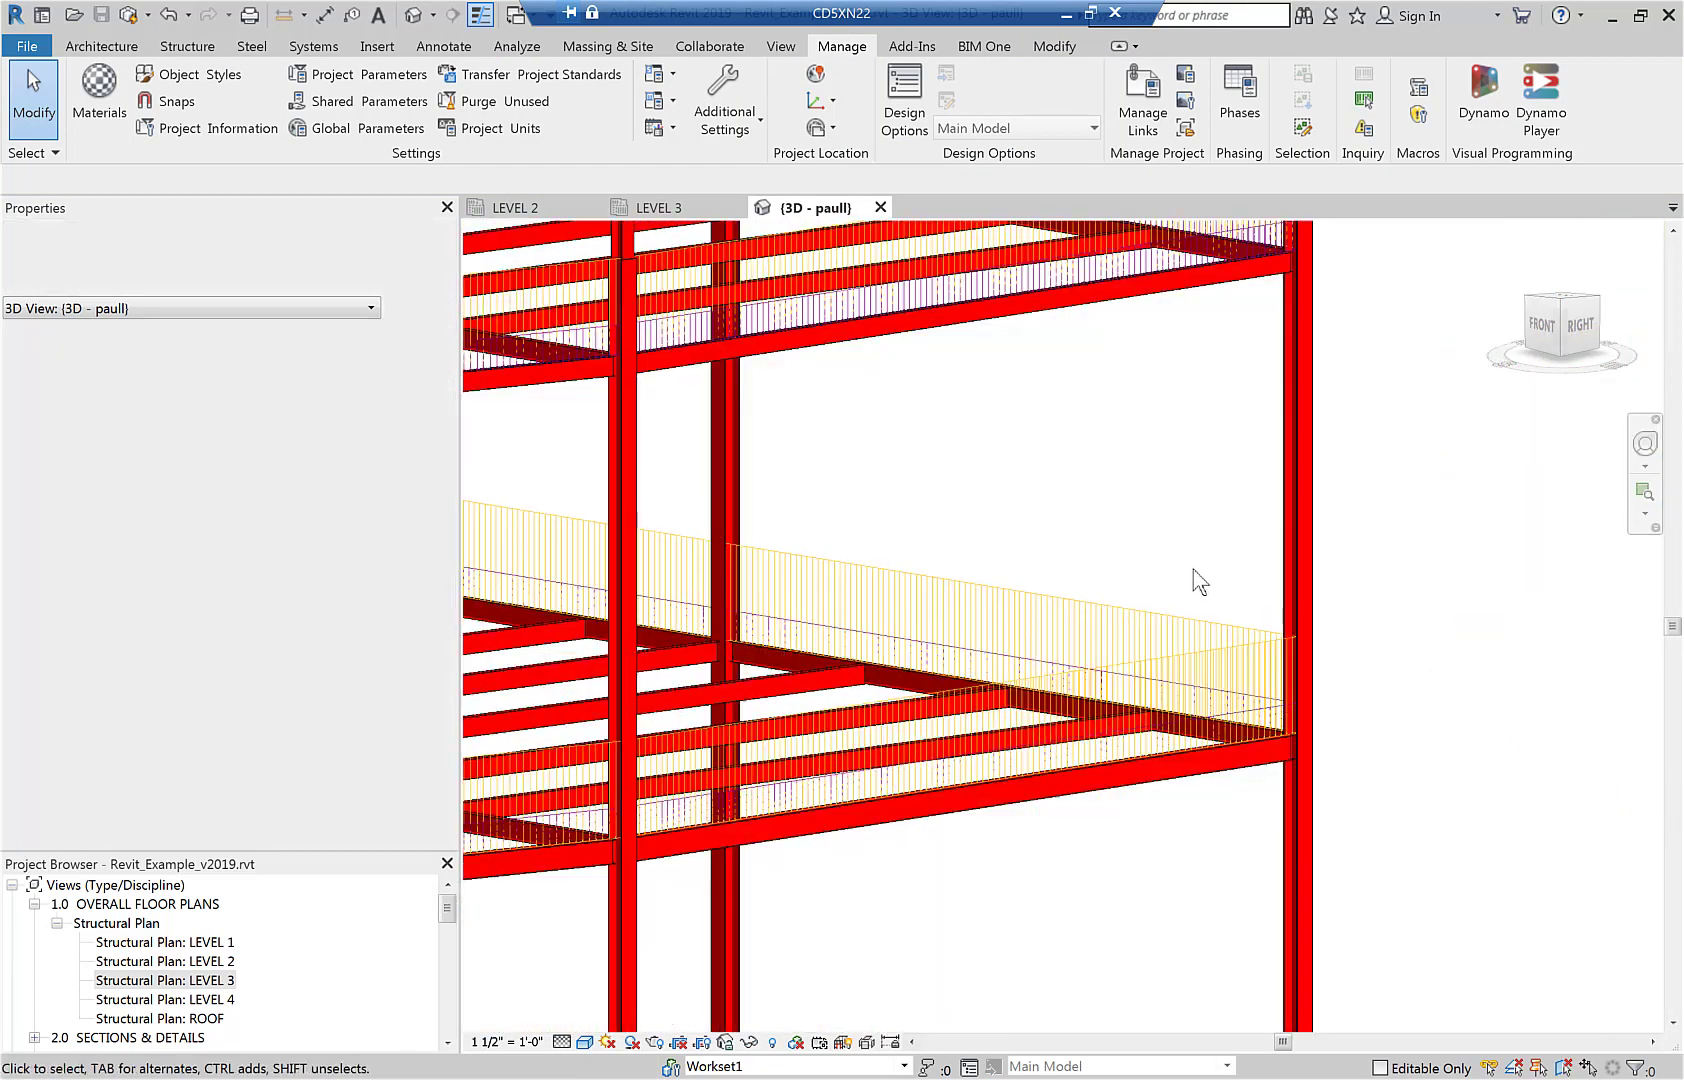
left_click(1215, 635)
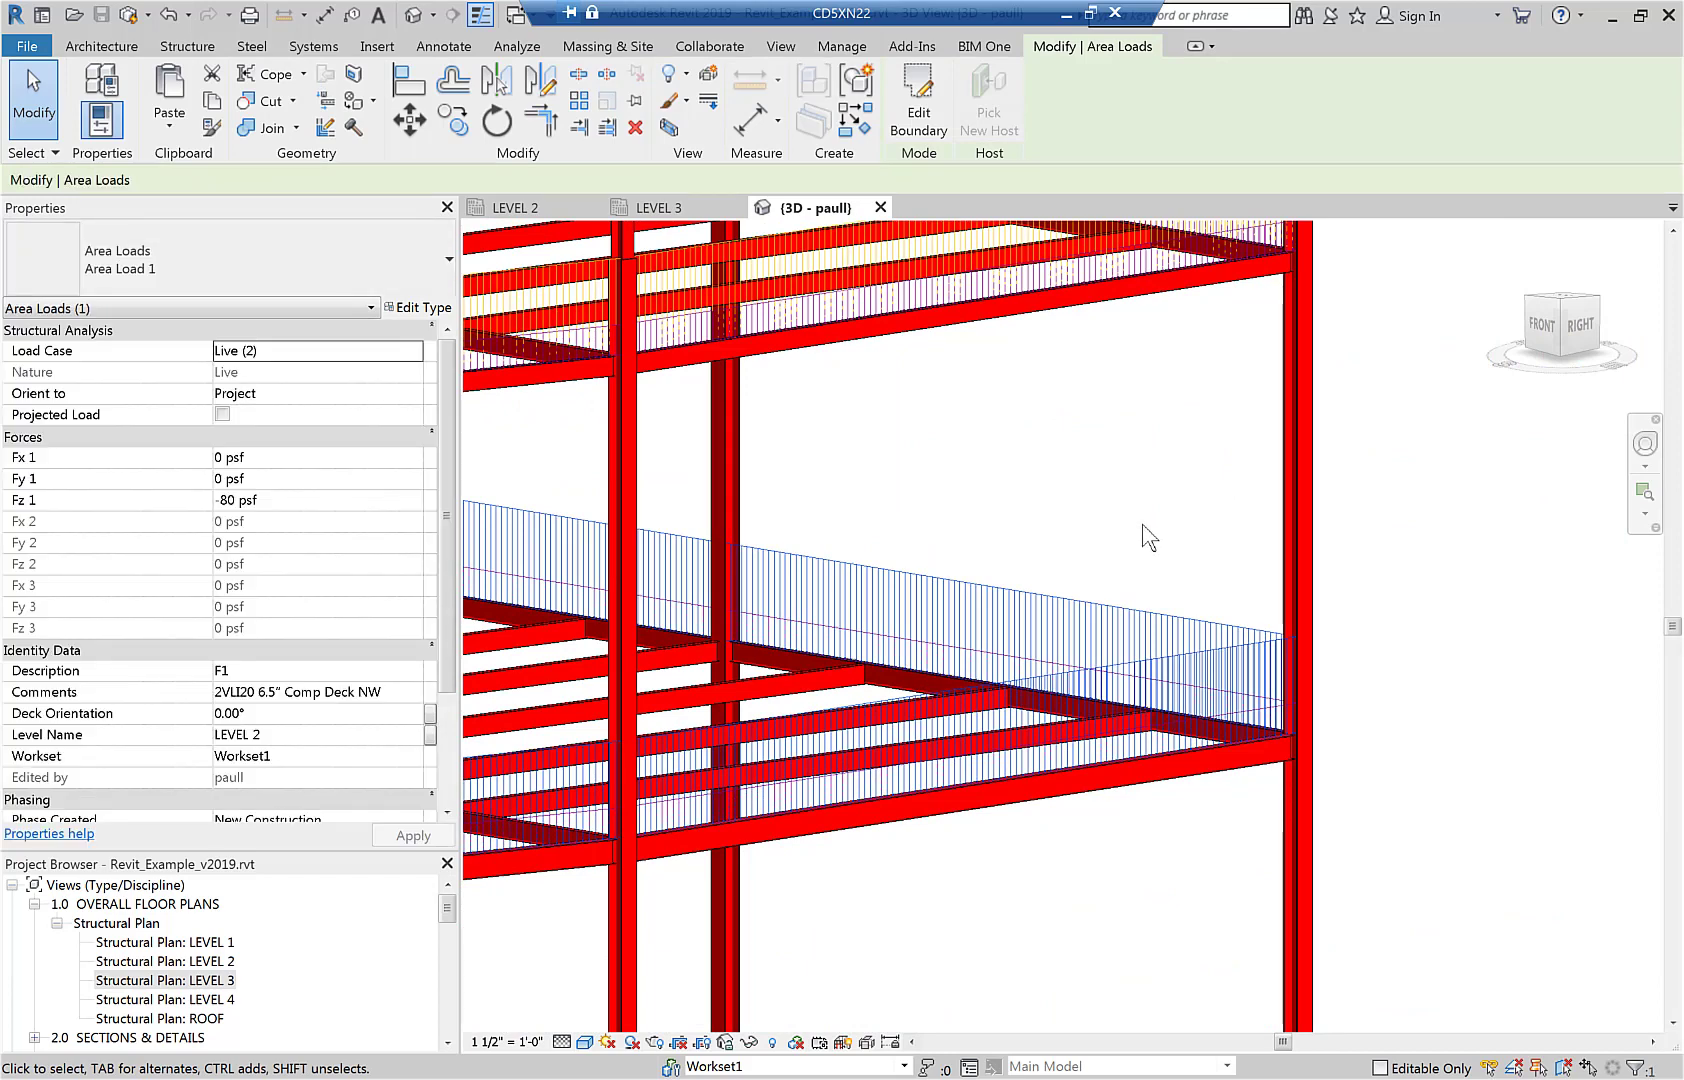
scroll(998, 853, "down", 8)
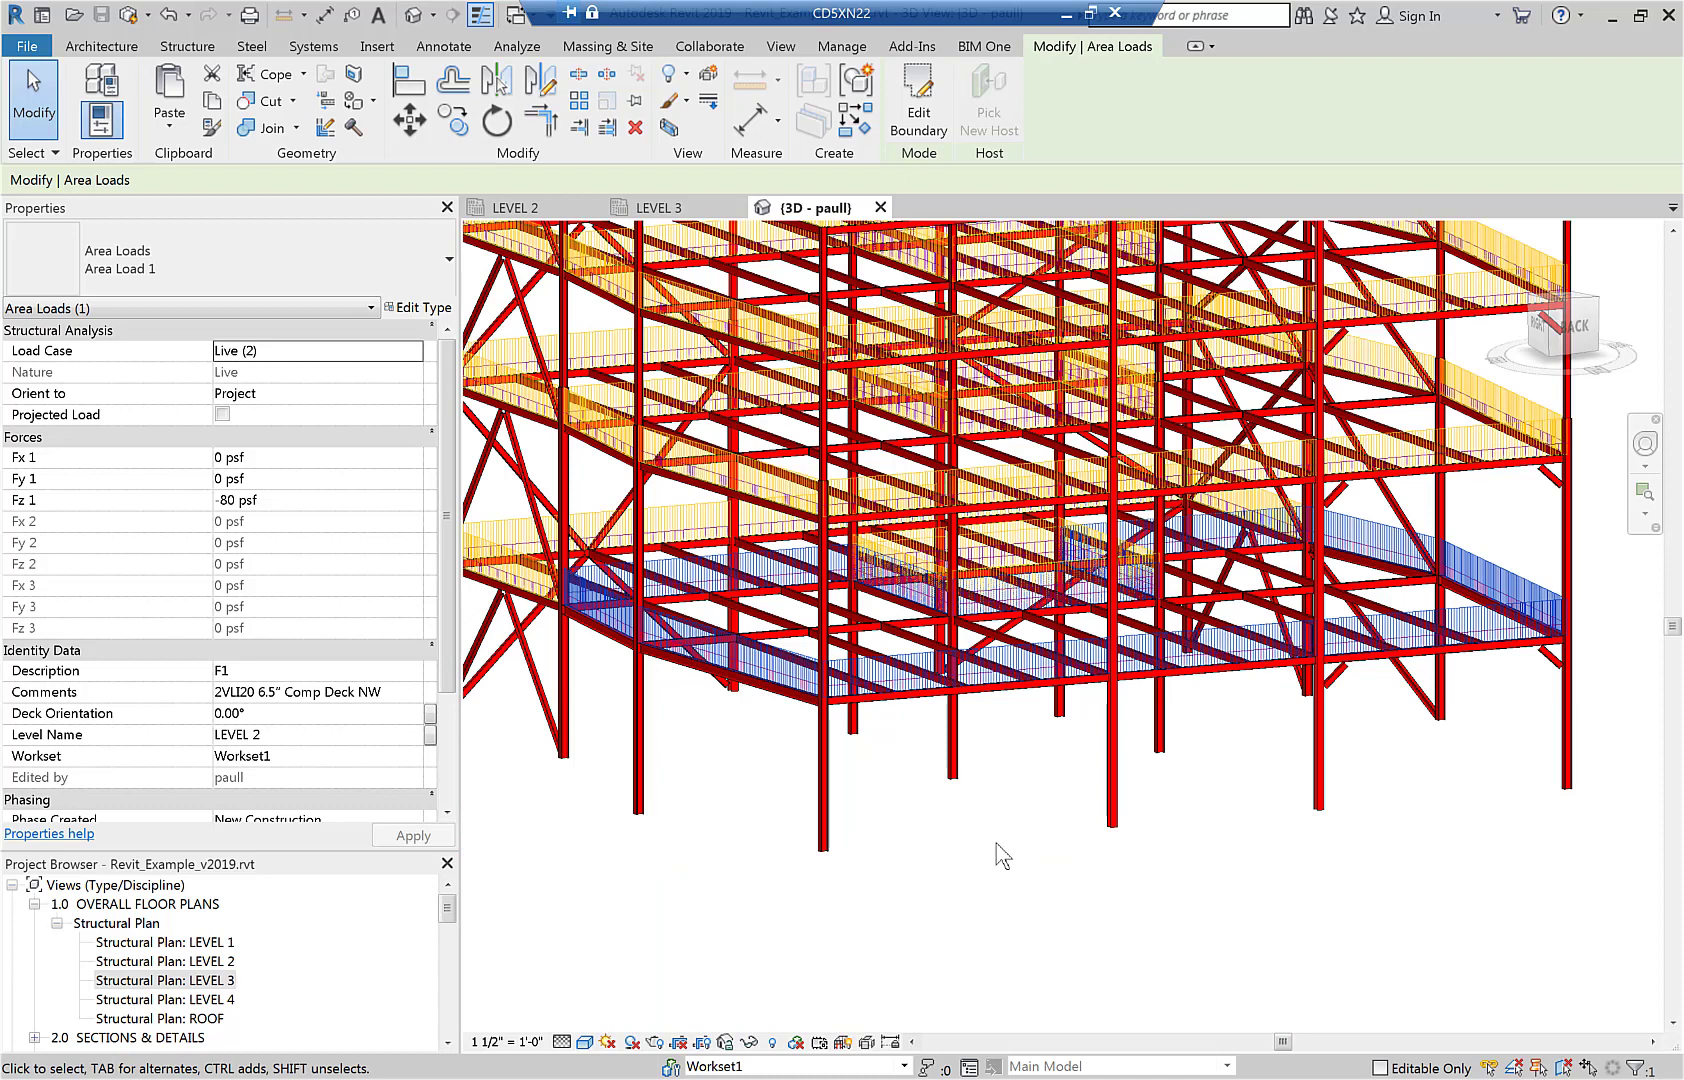
Start a line load in the LEVEL 2 plan and assign it to load case SDL (1).
left_click(515, 207)
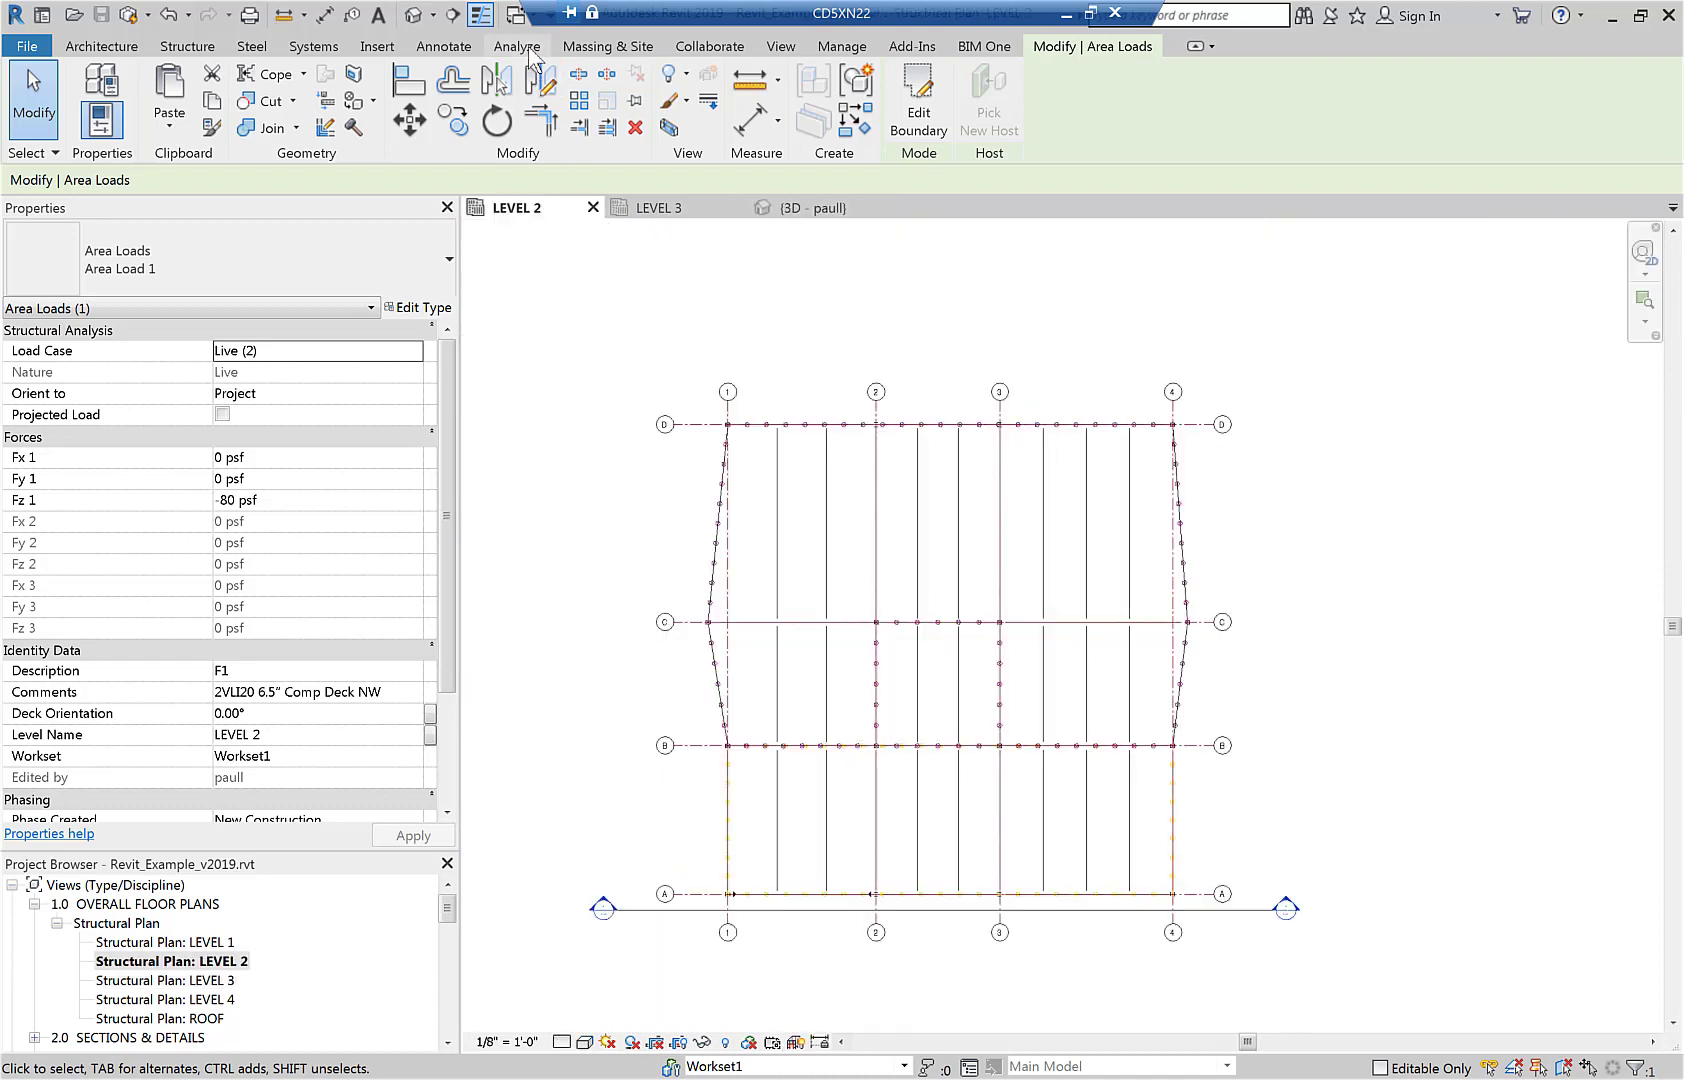
left_click(517, 46)
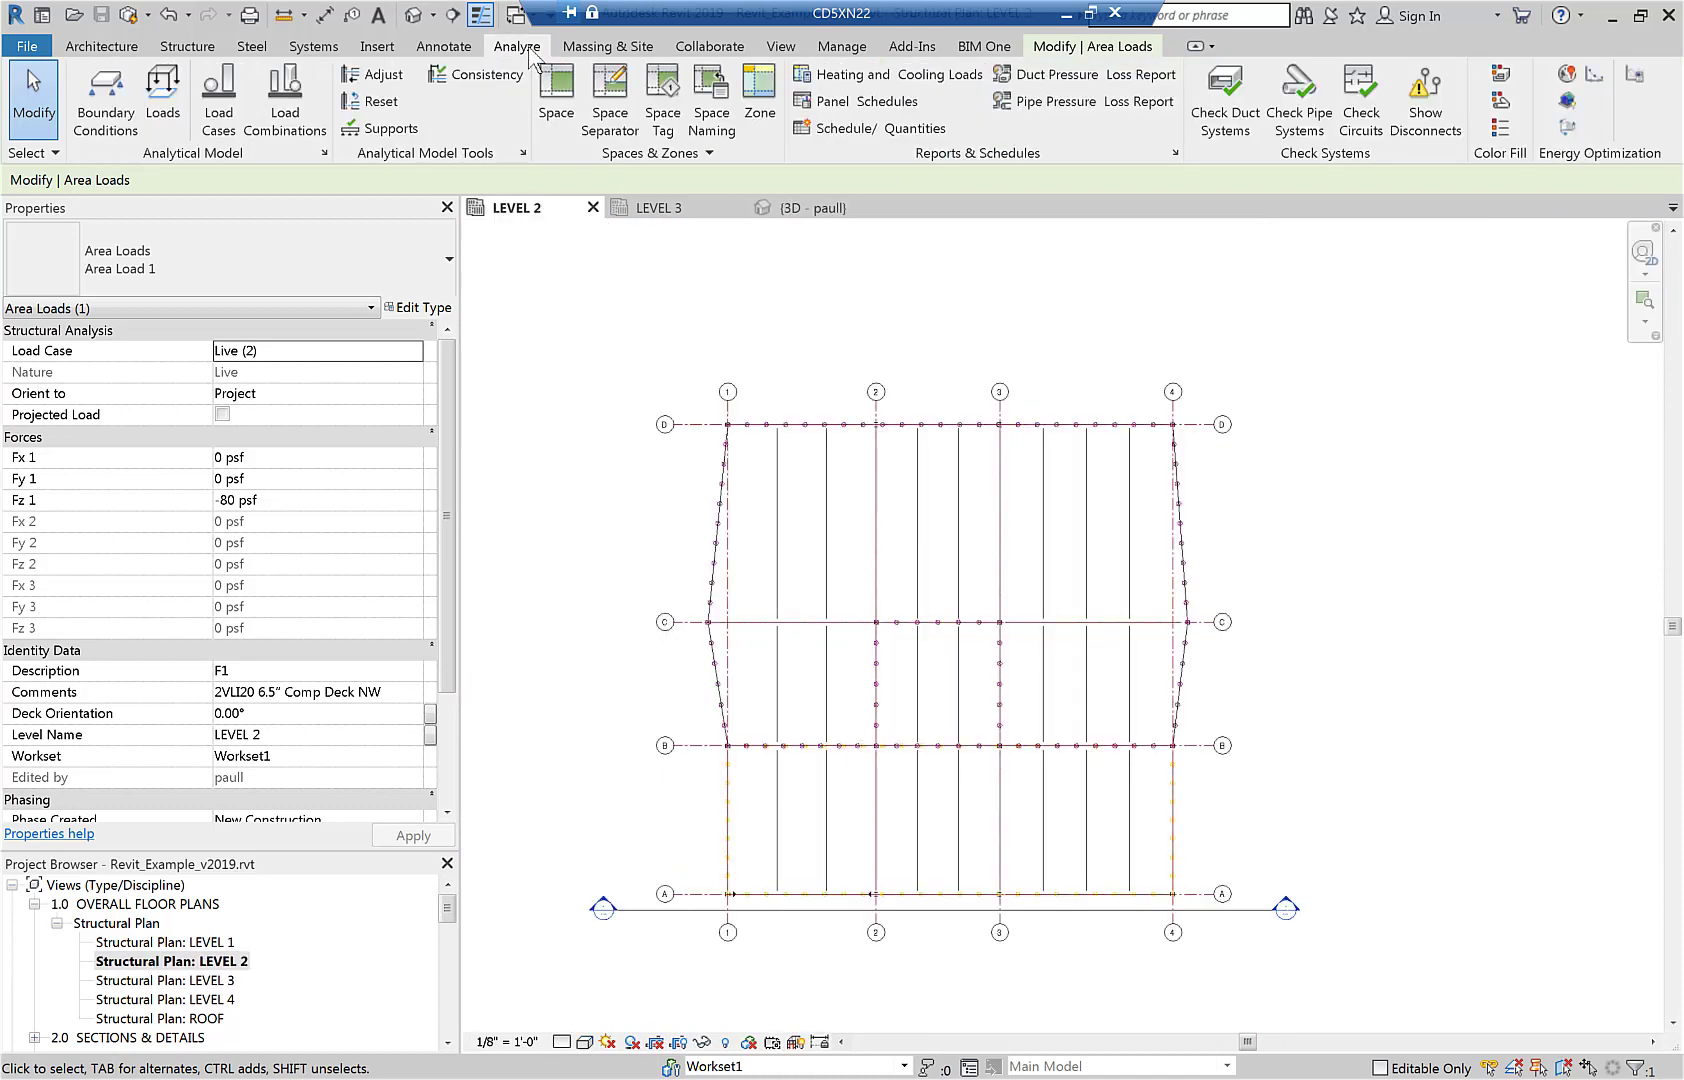
left_click(163, 88)
left_click(947, 100)
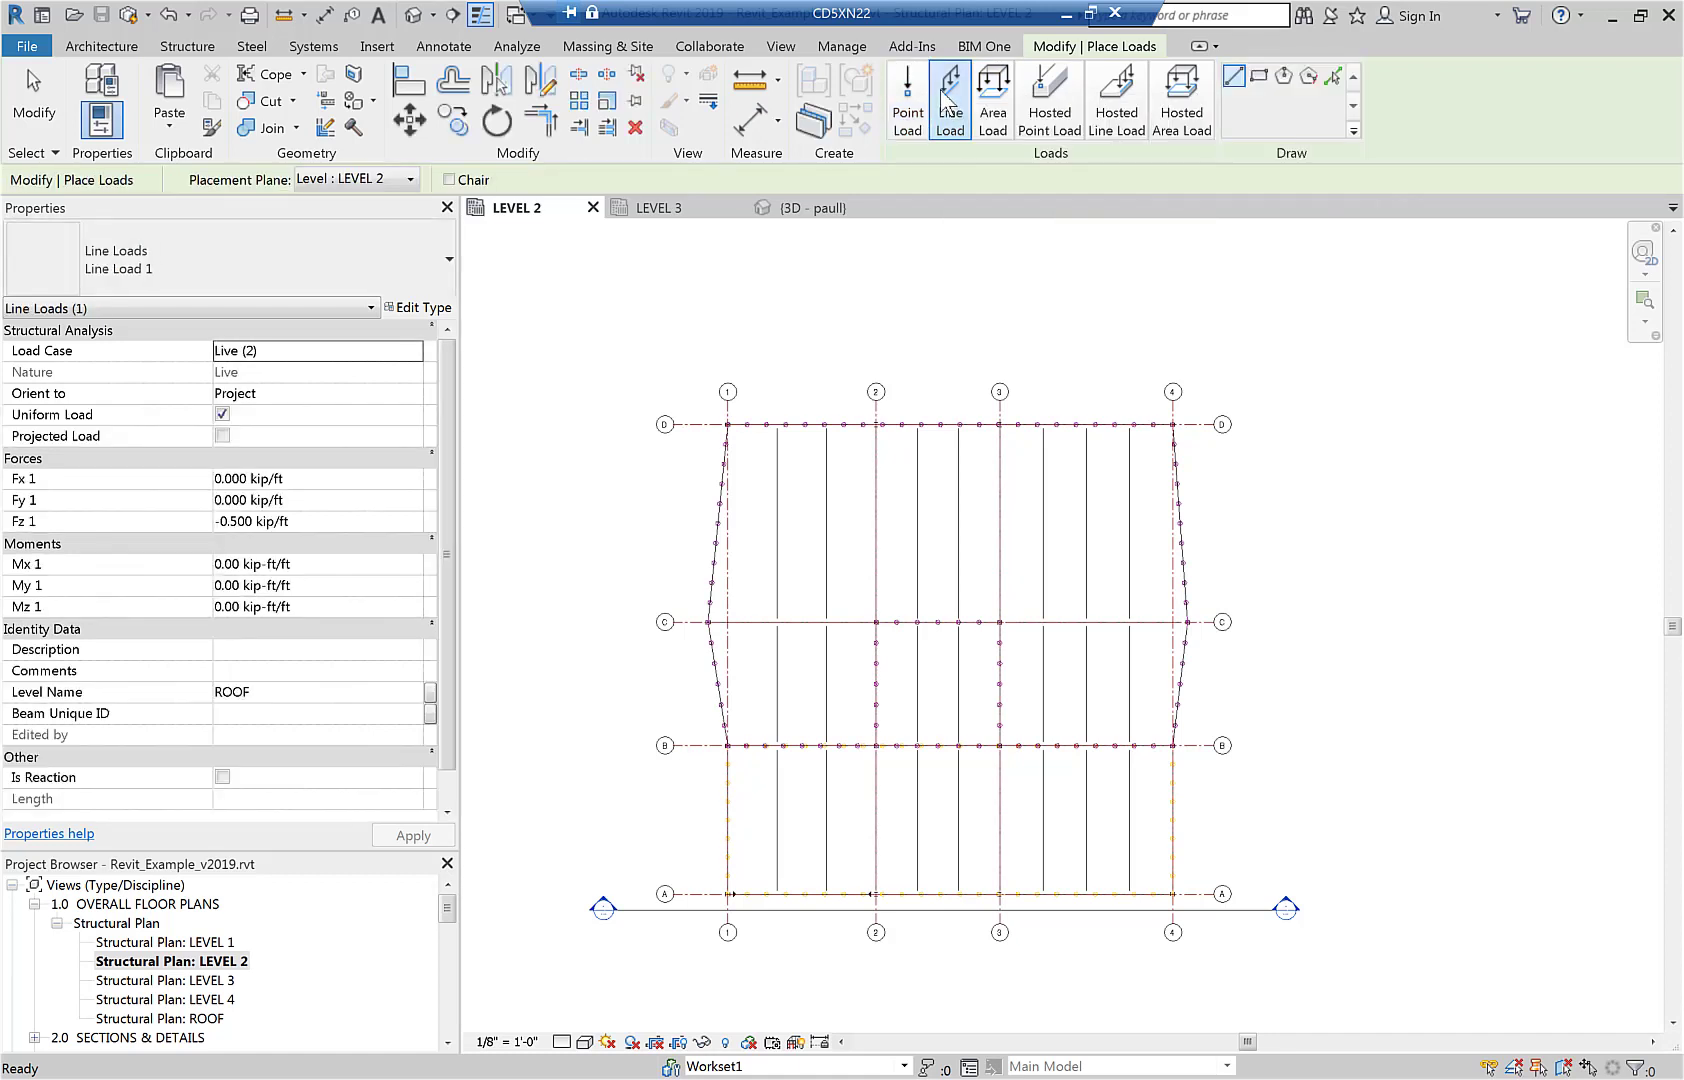
left_click(415, 350)
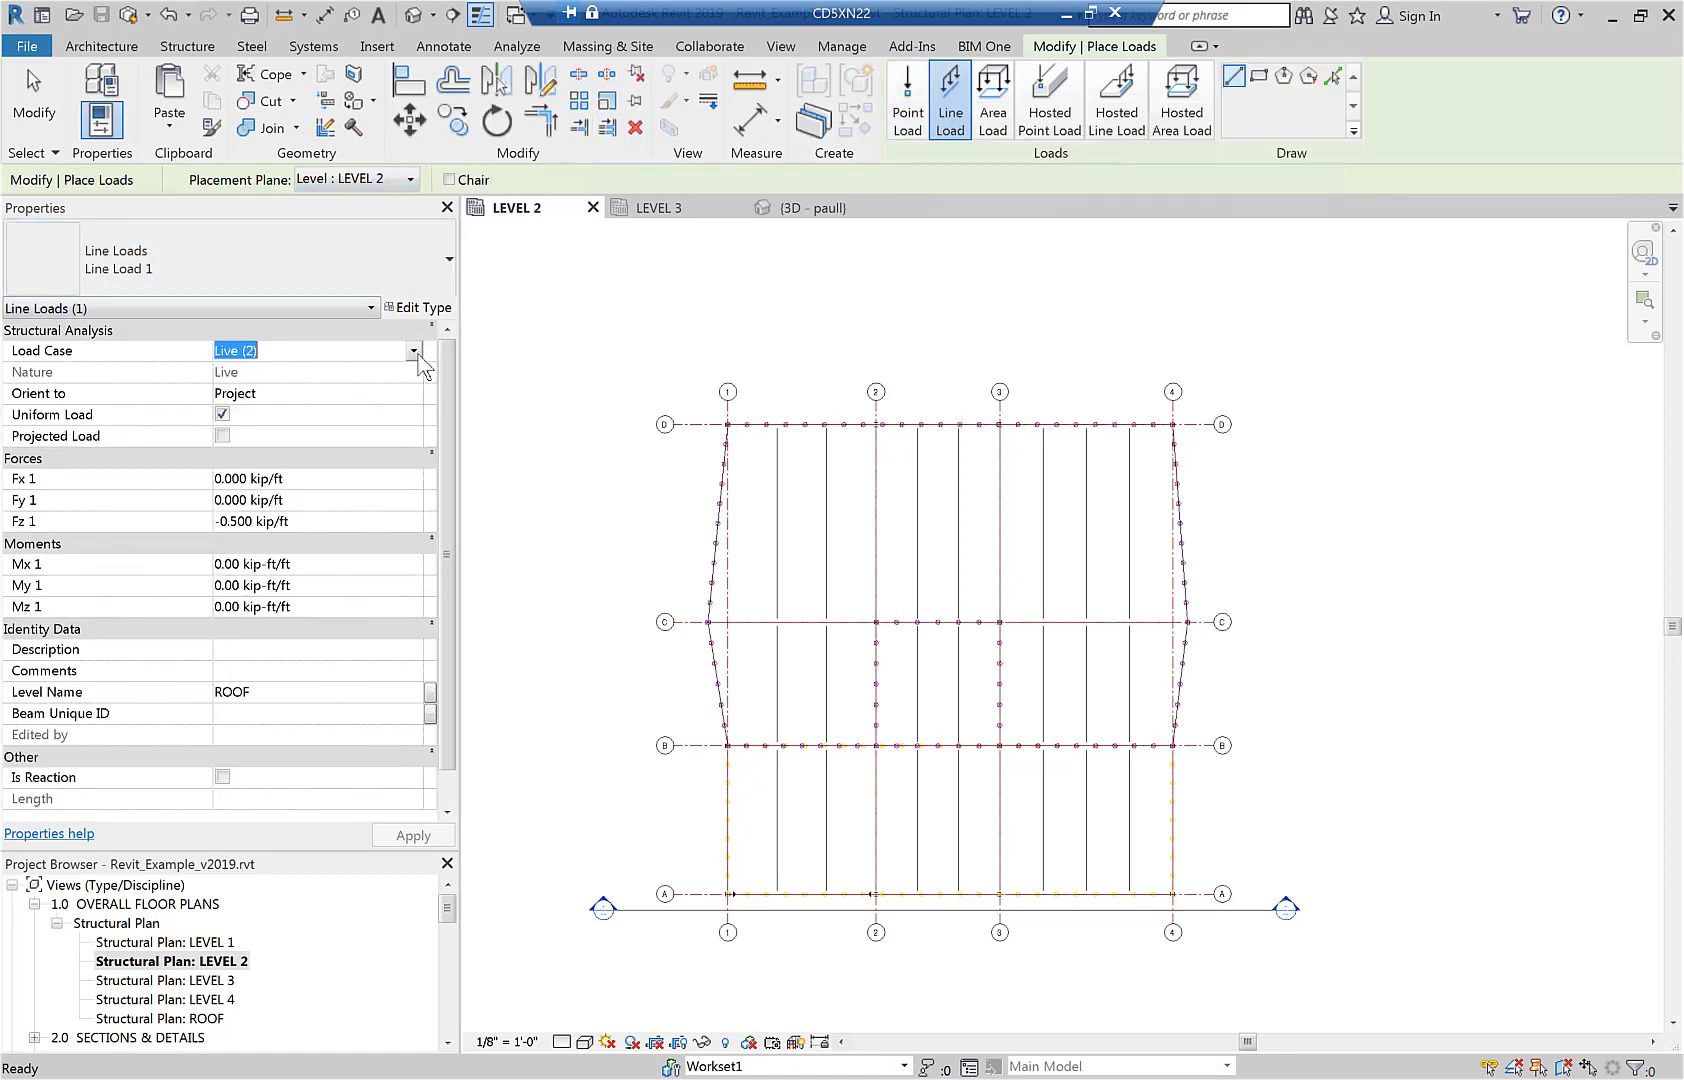
left_click(413, 350)
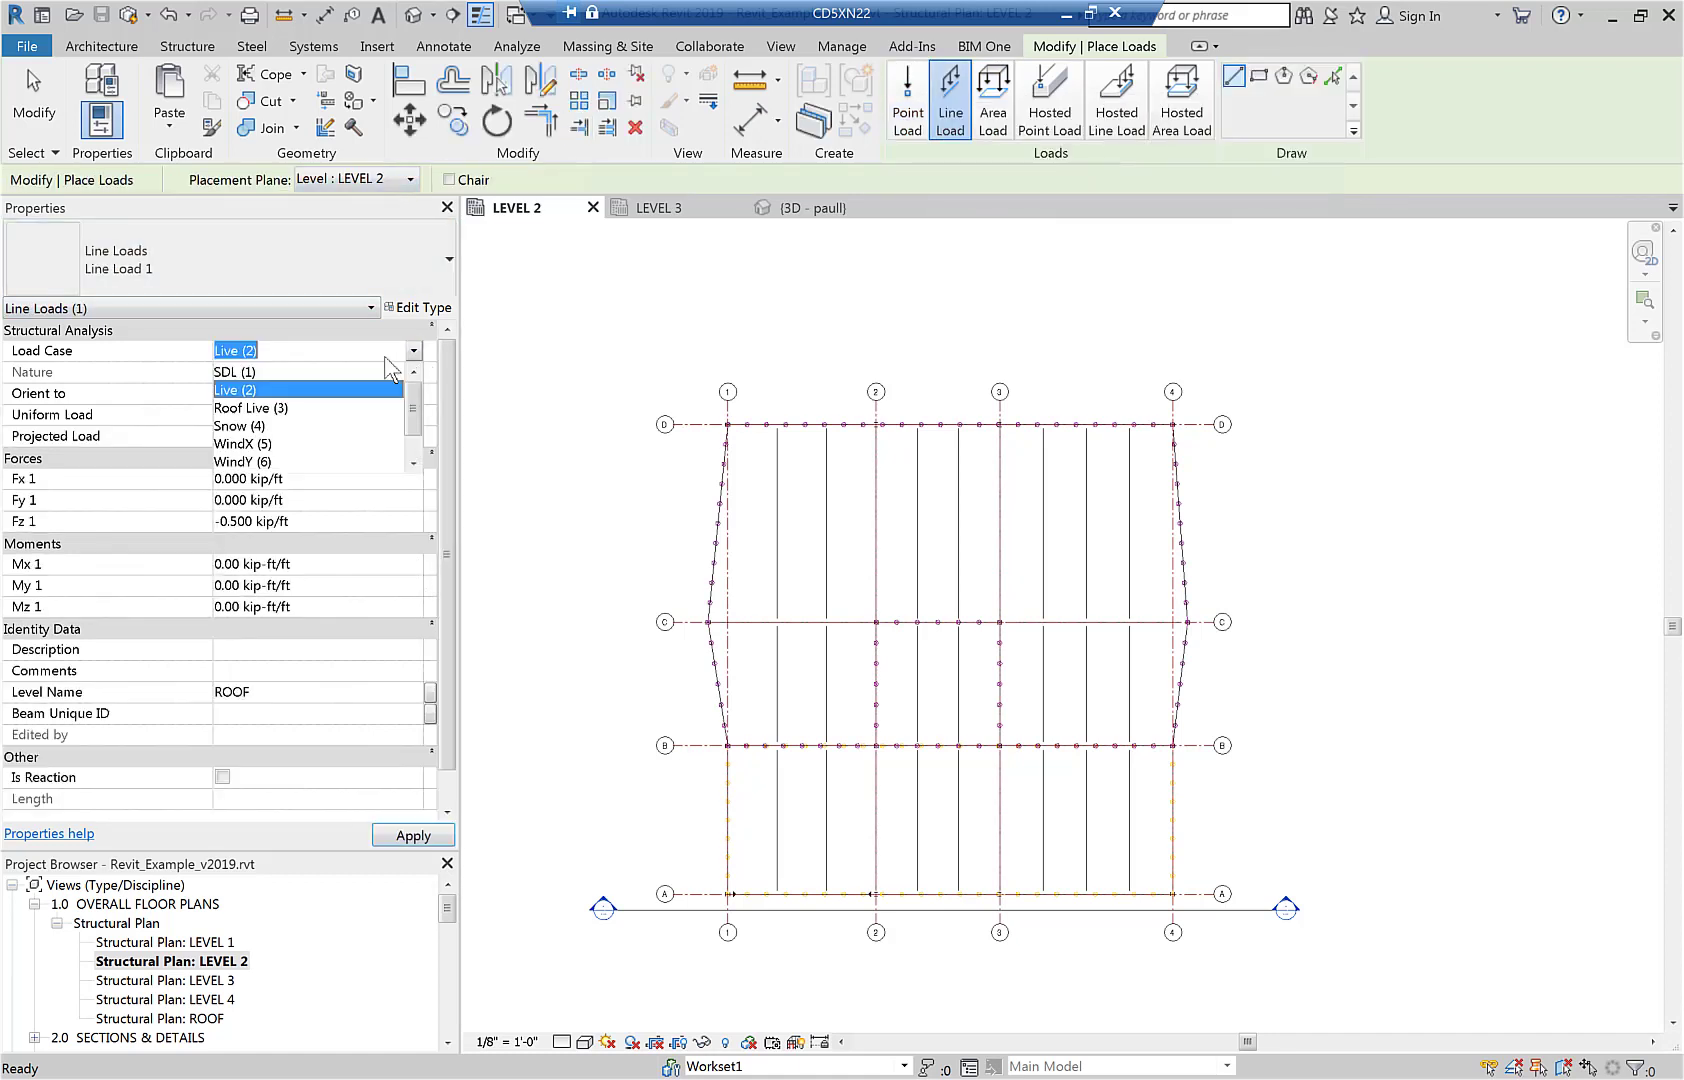
left_click(313, 371)
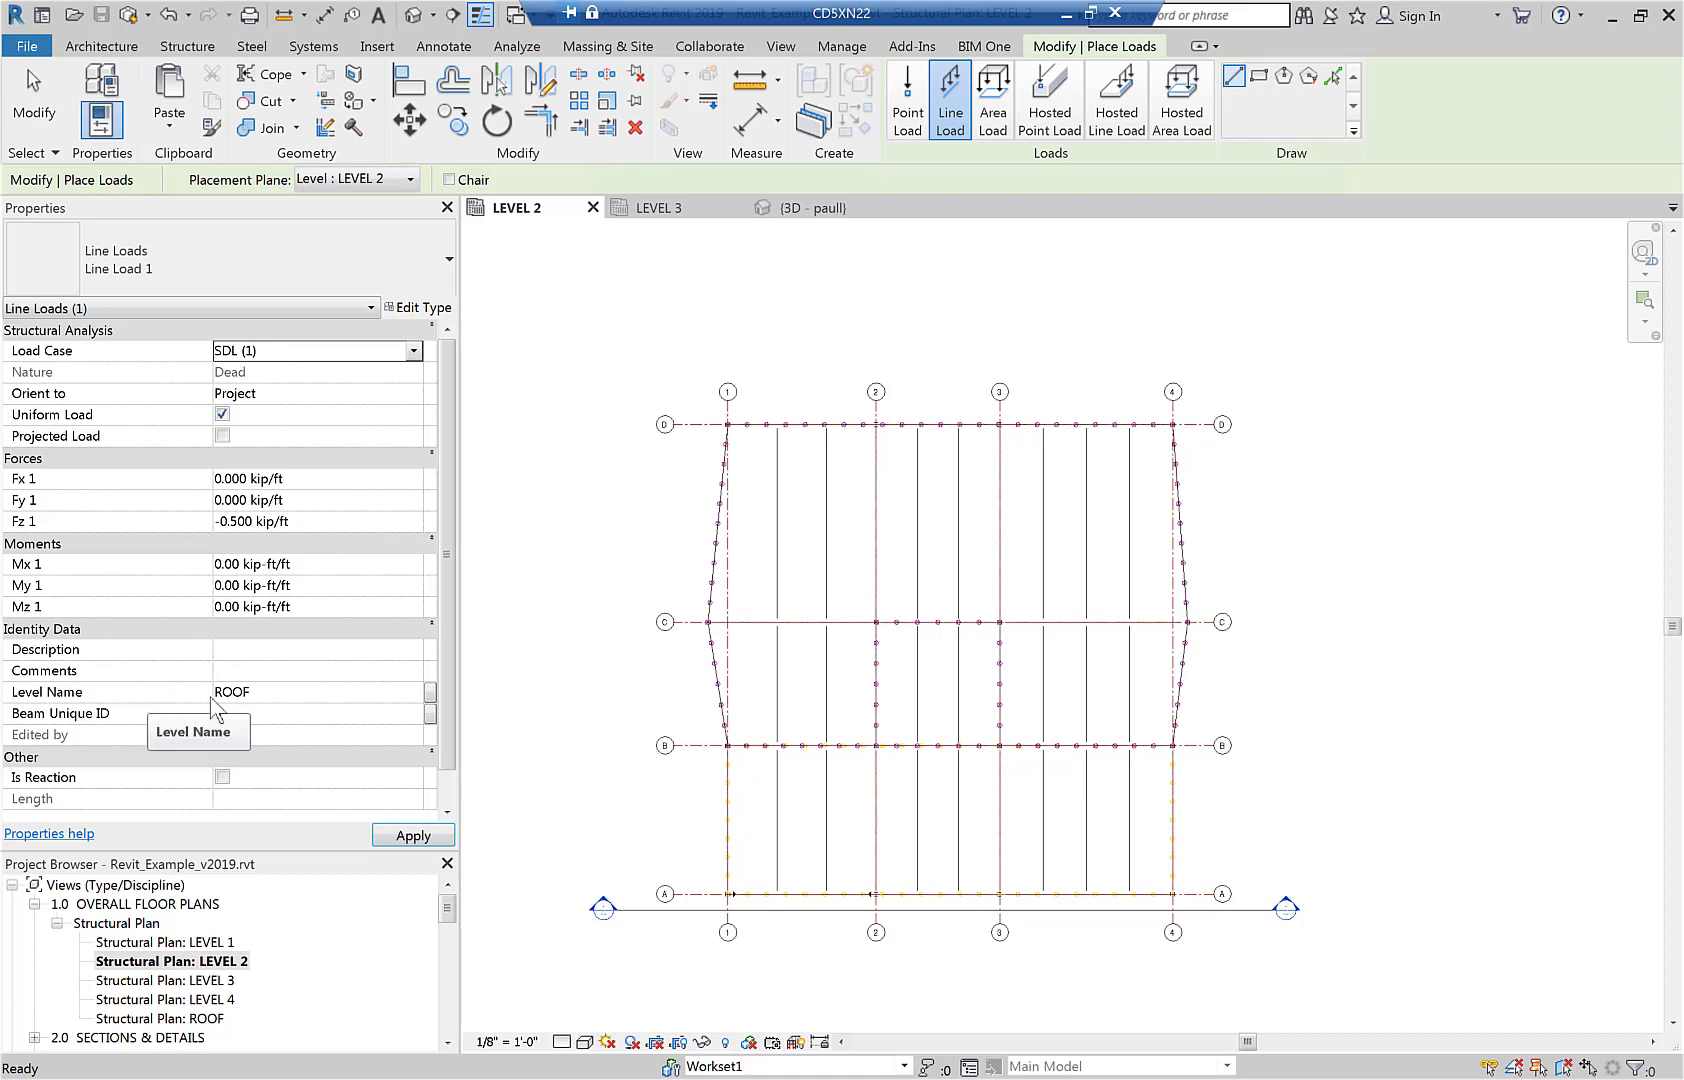
Set the line load's level name to LEVEL 2 and place it by picking the second beam right of grid 1 between grids C and D.
left_click(265, 692)
type("LEVEL 2")
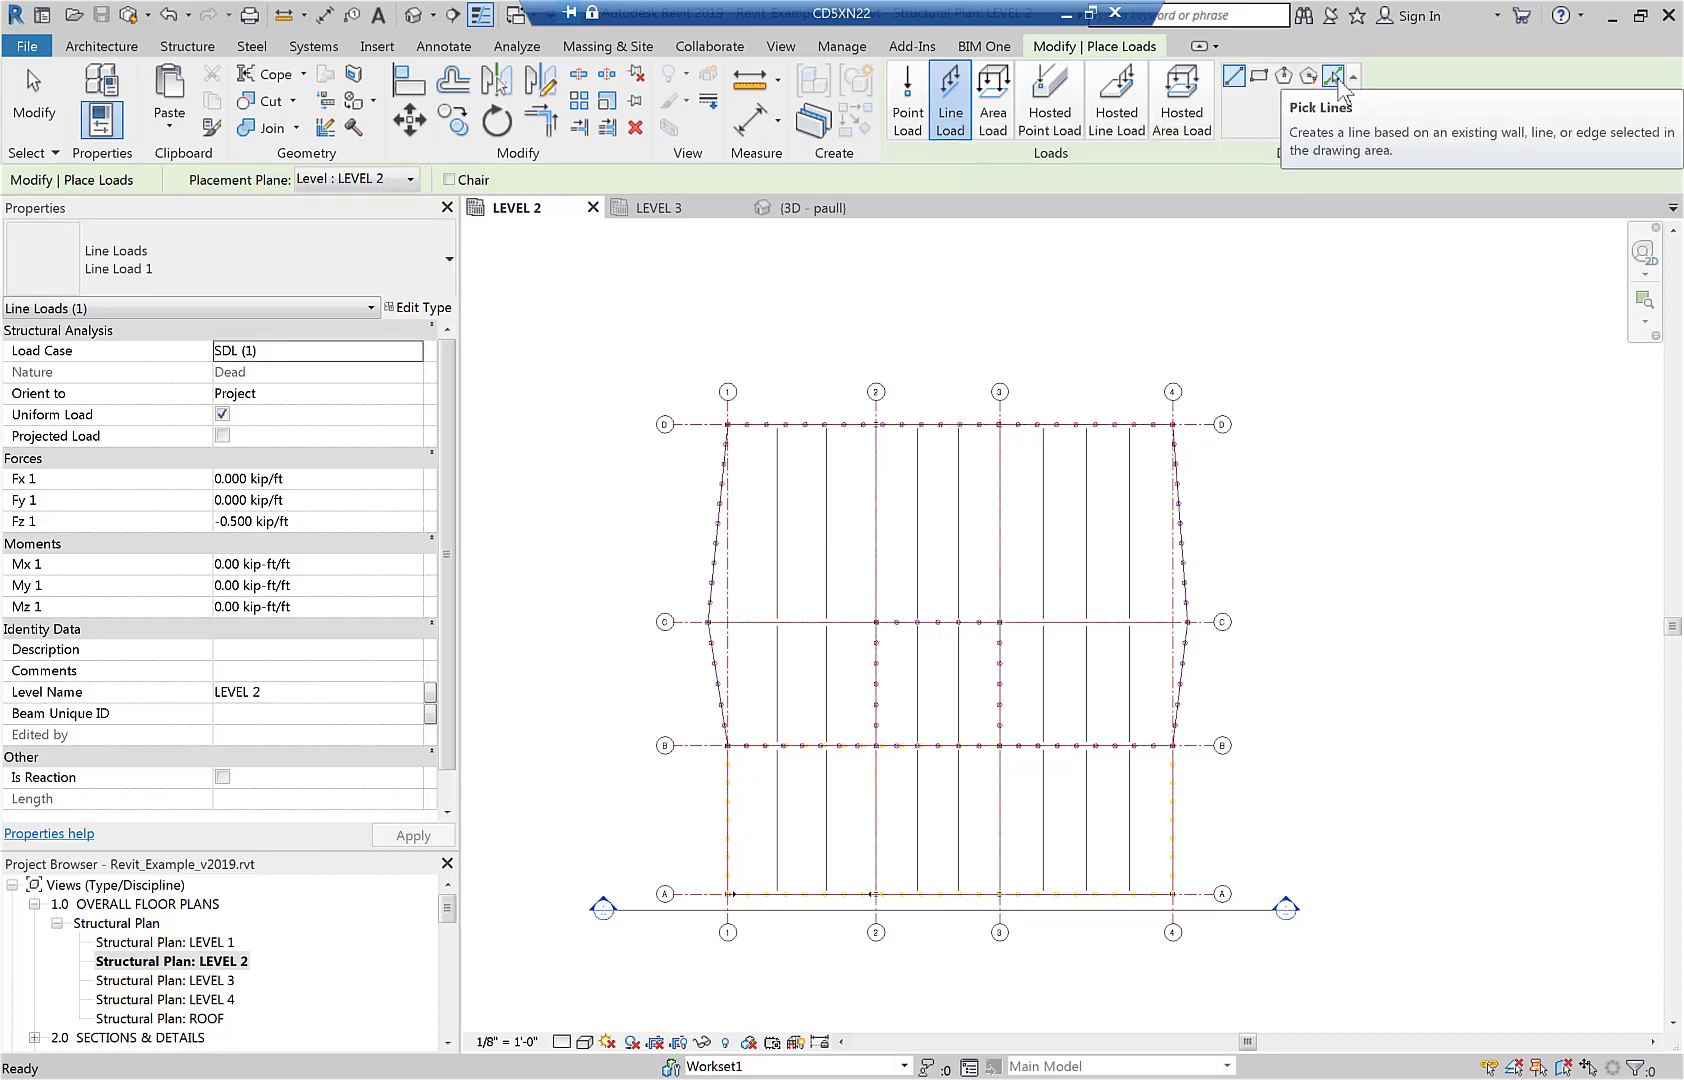
left_click(1335, 79)
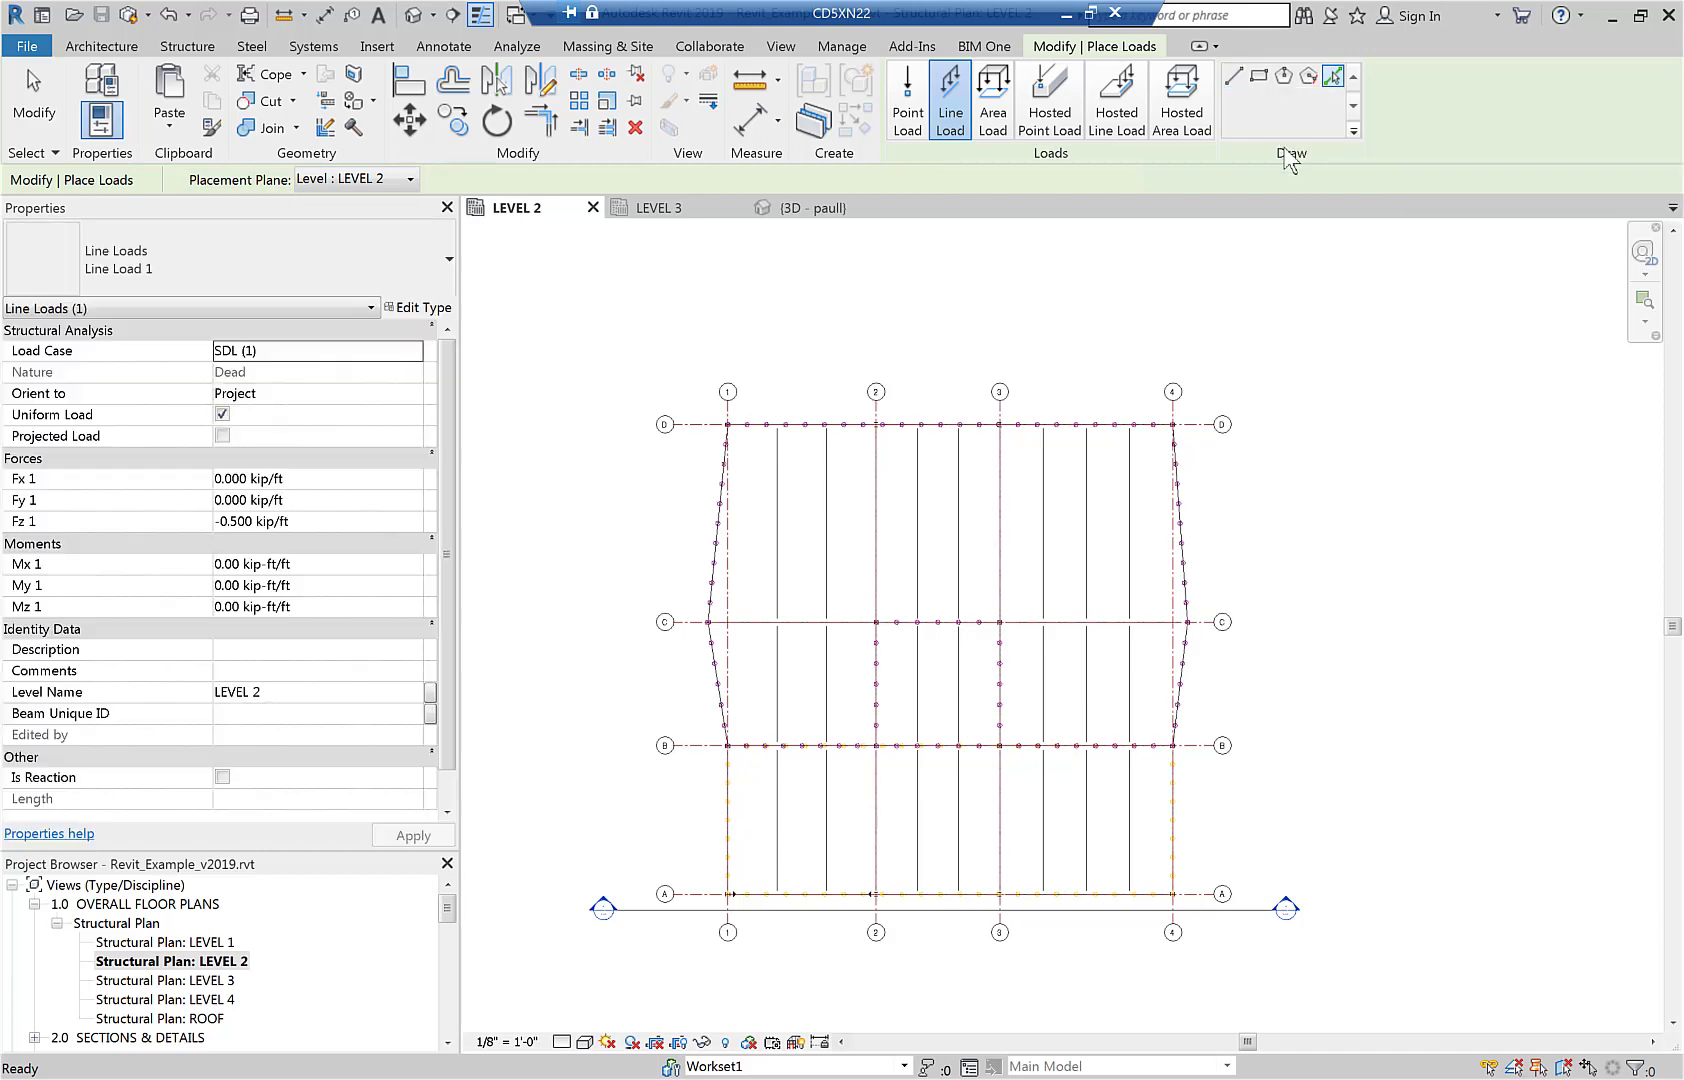
left_click(828, 545)
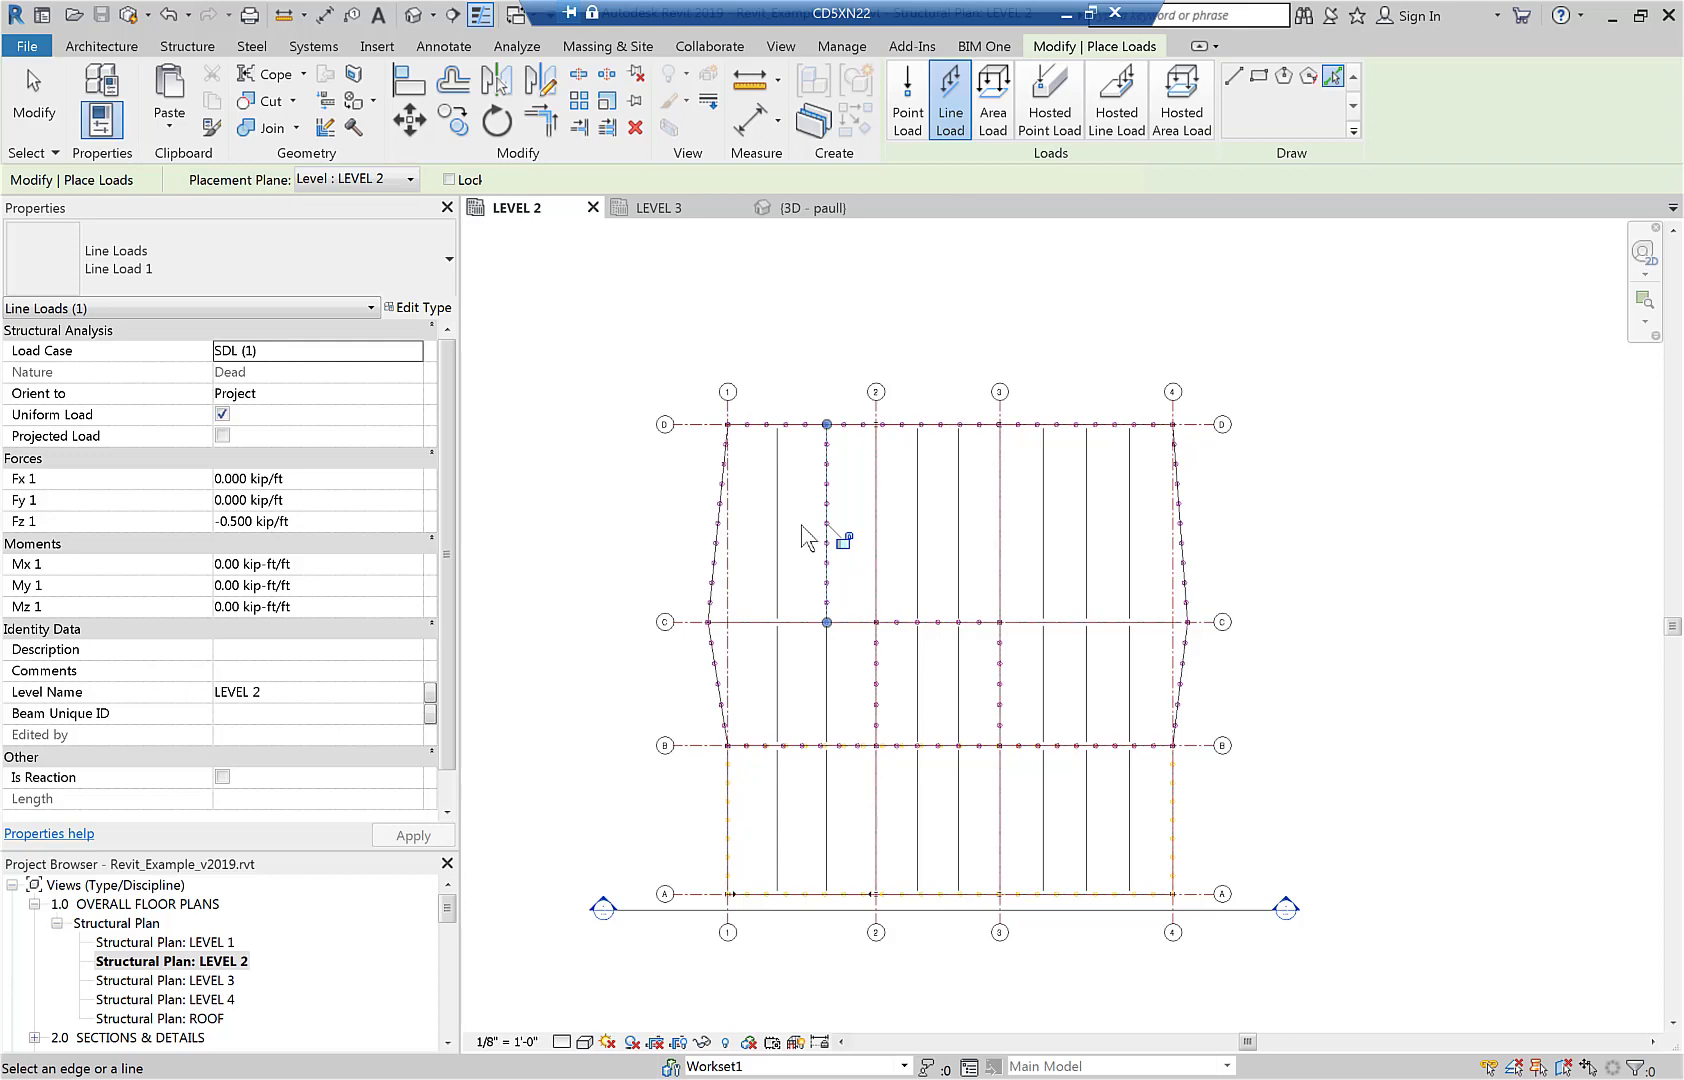
In the ROOF structural plan, place a line load with level name ROOF by picking the grid D beam between grids 1 and 2.
left_click(206, 1019)
double_click(206, 1019)
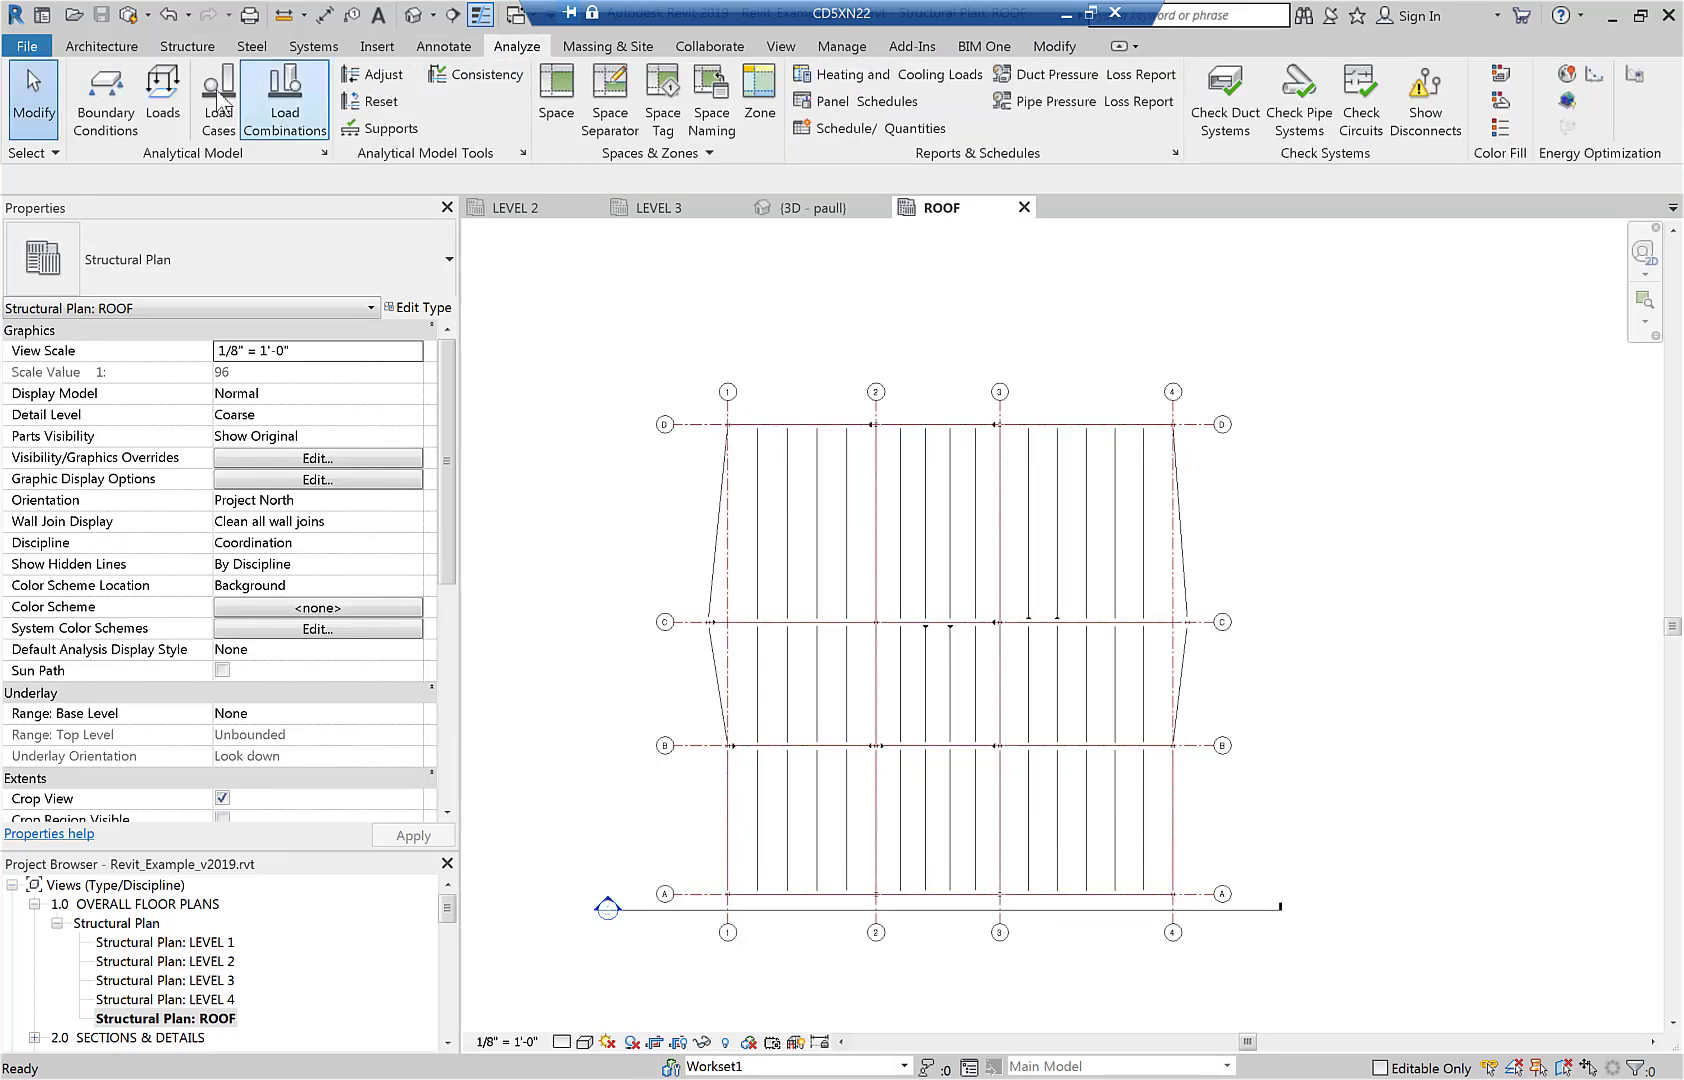
left_click(181, 99)
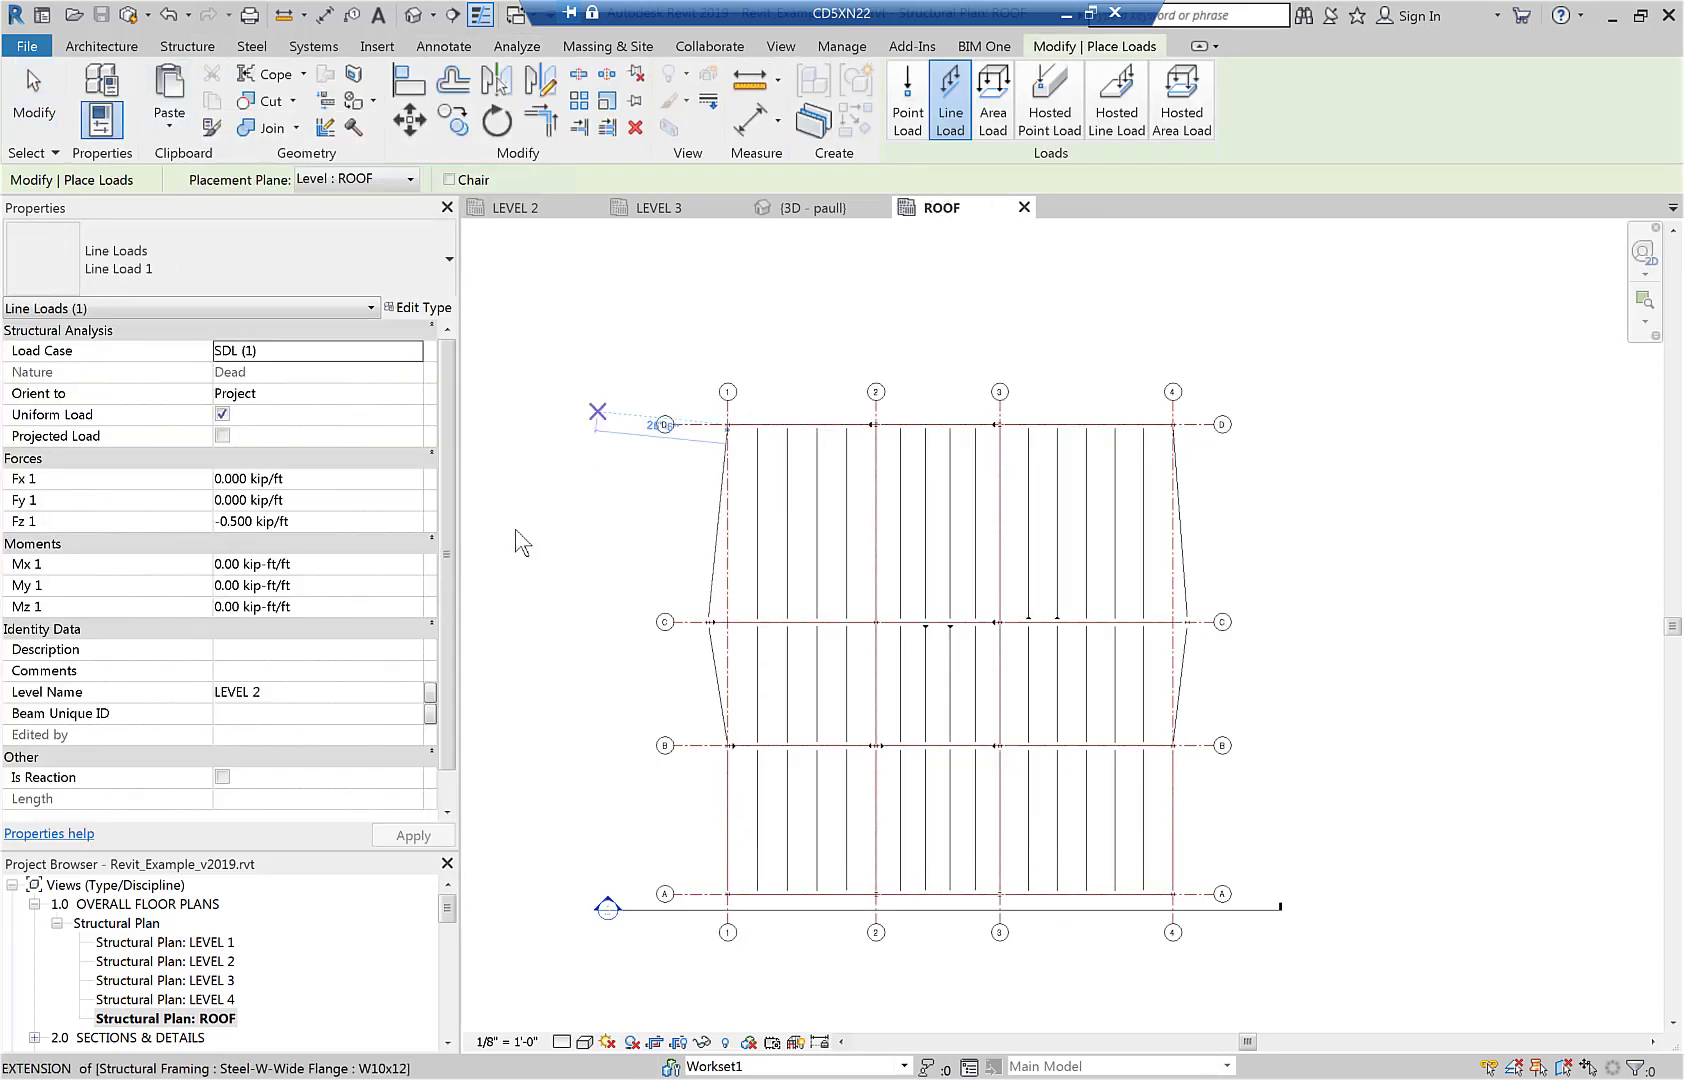
left_click(323, 692)
type("ROOF")
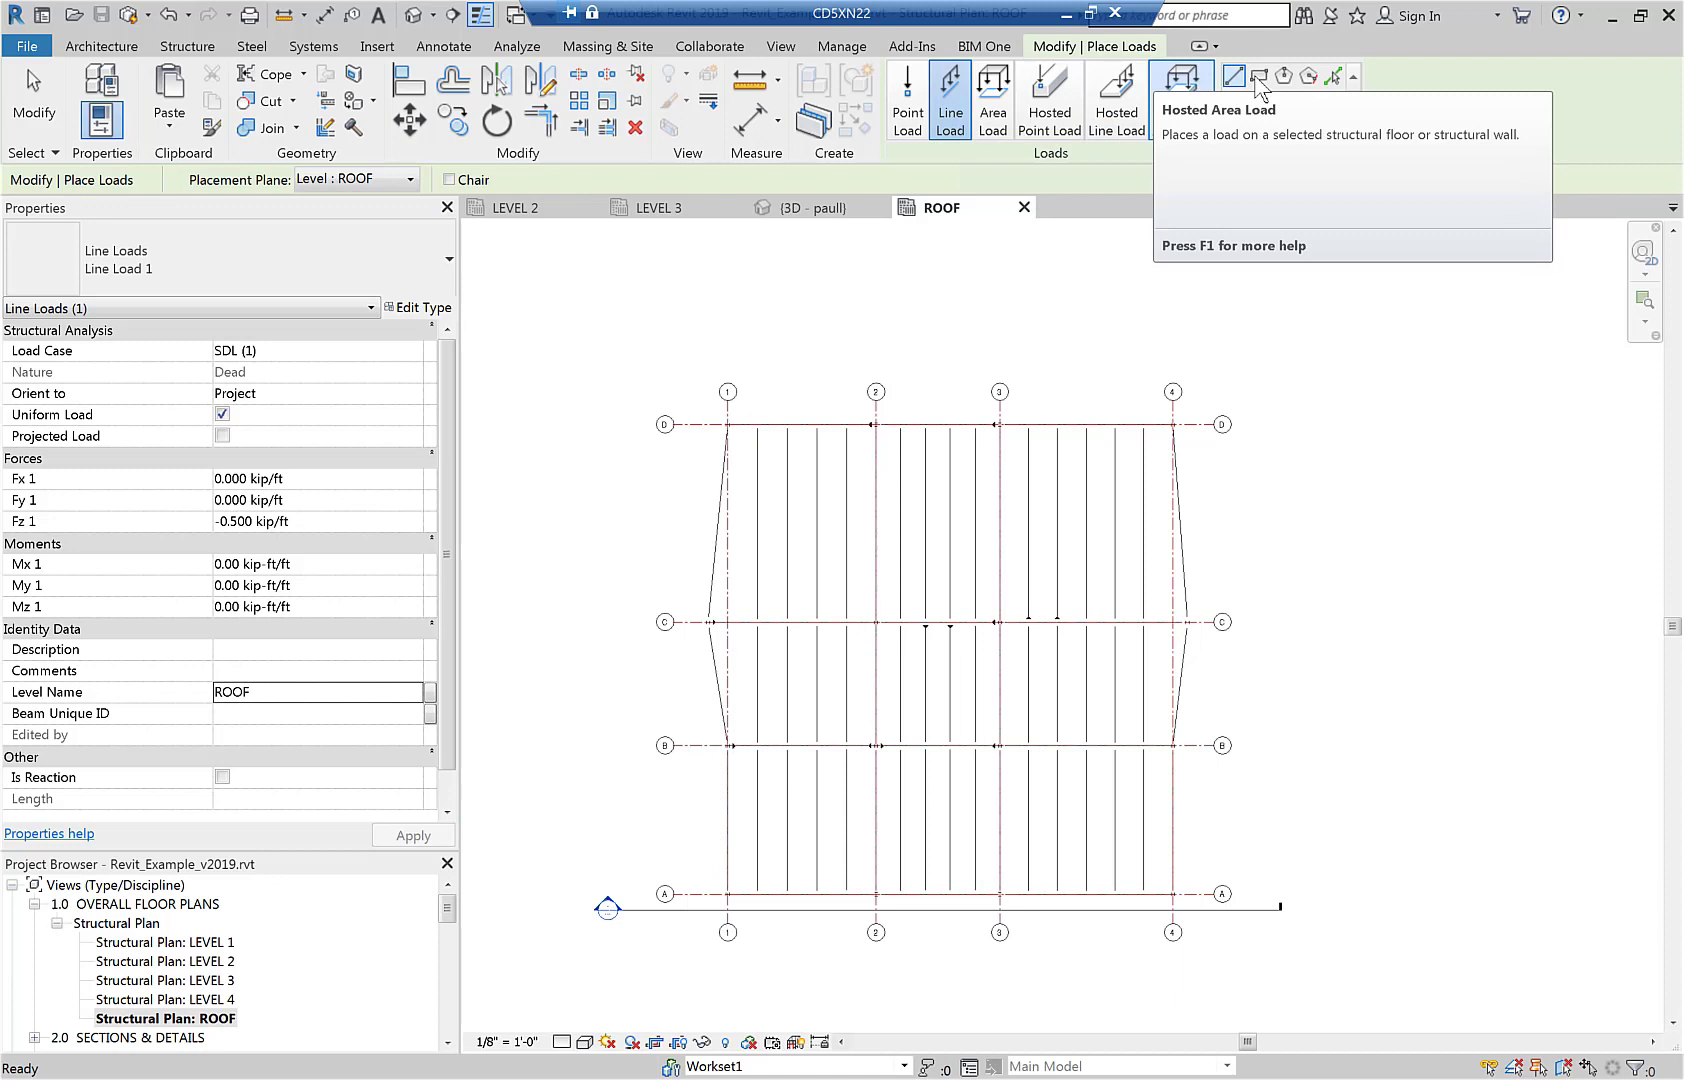
left_click(1332, 77)
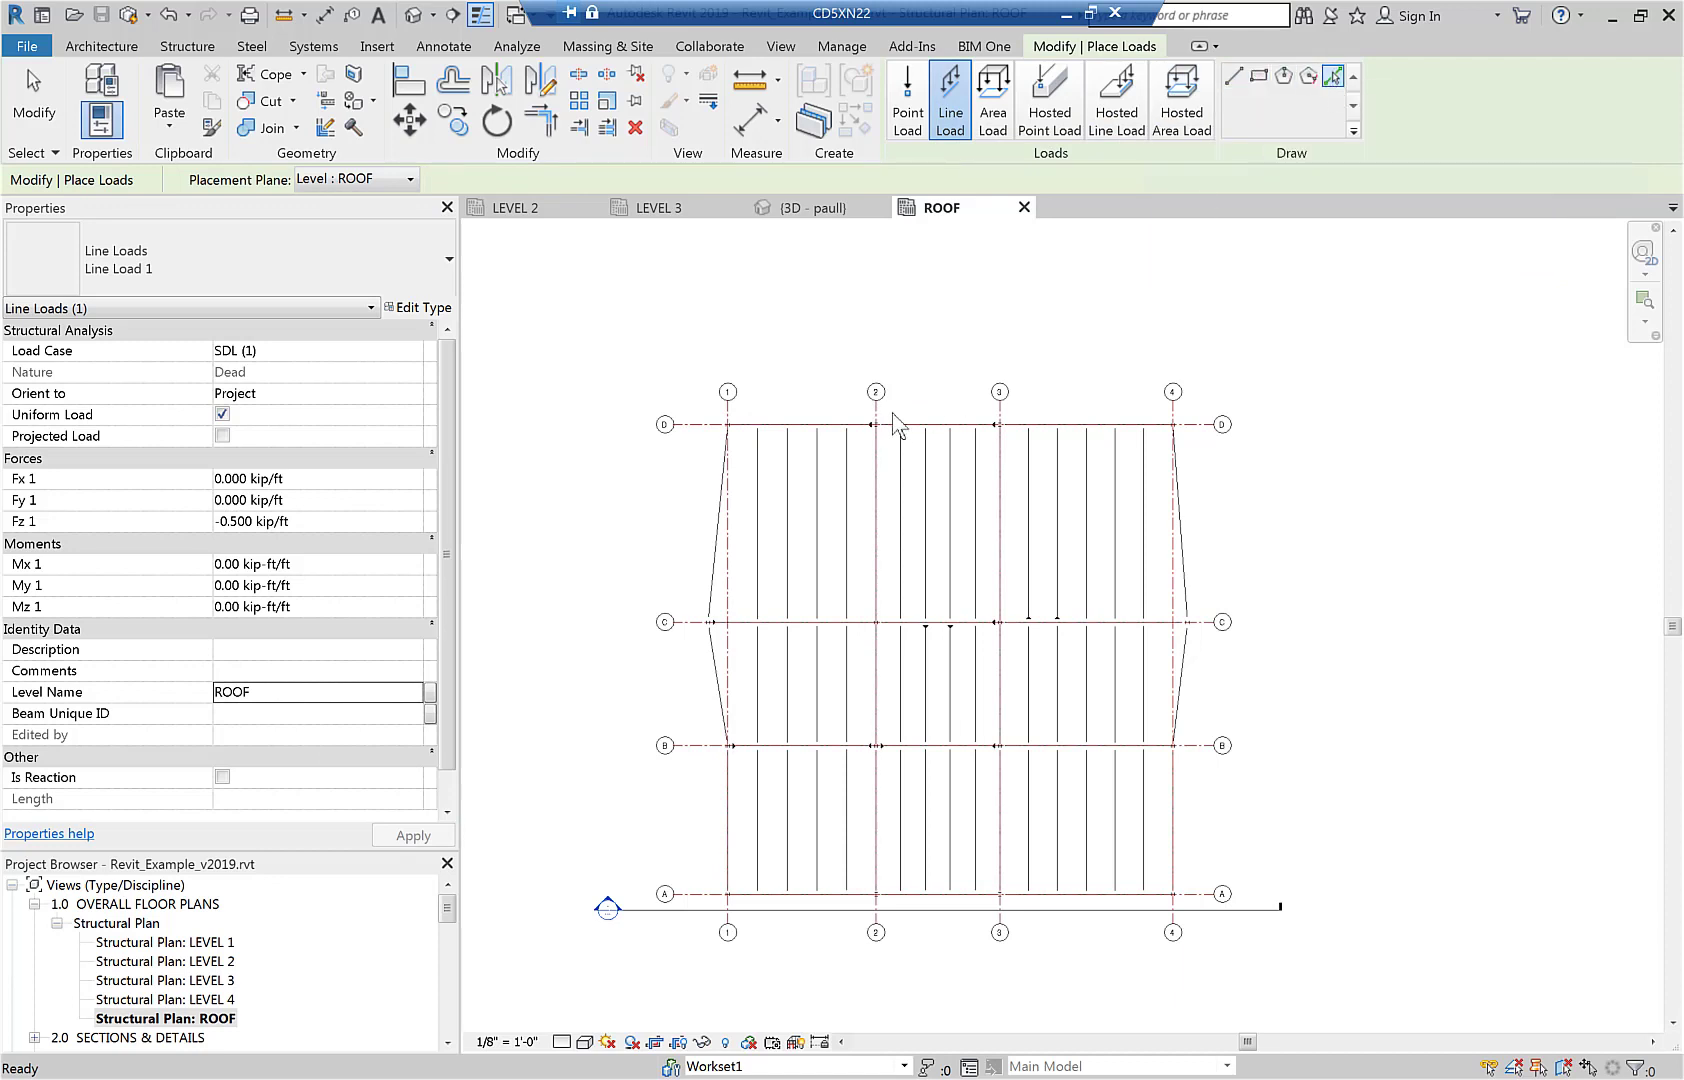
left_click(806, 429)
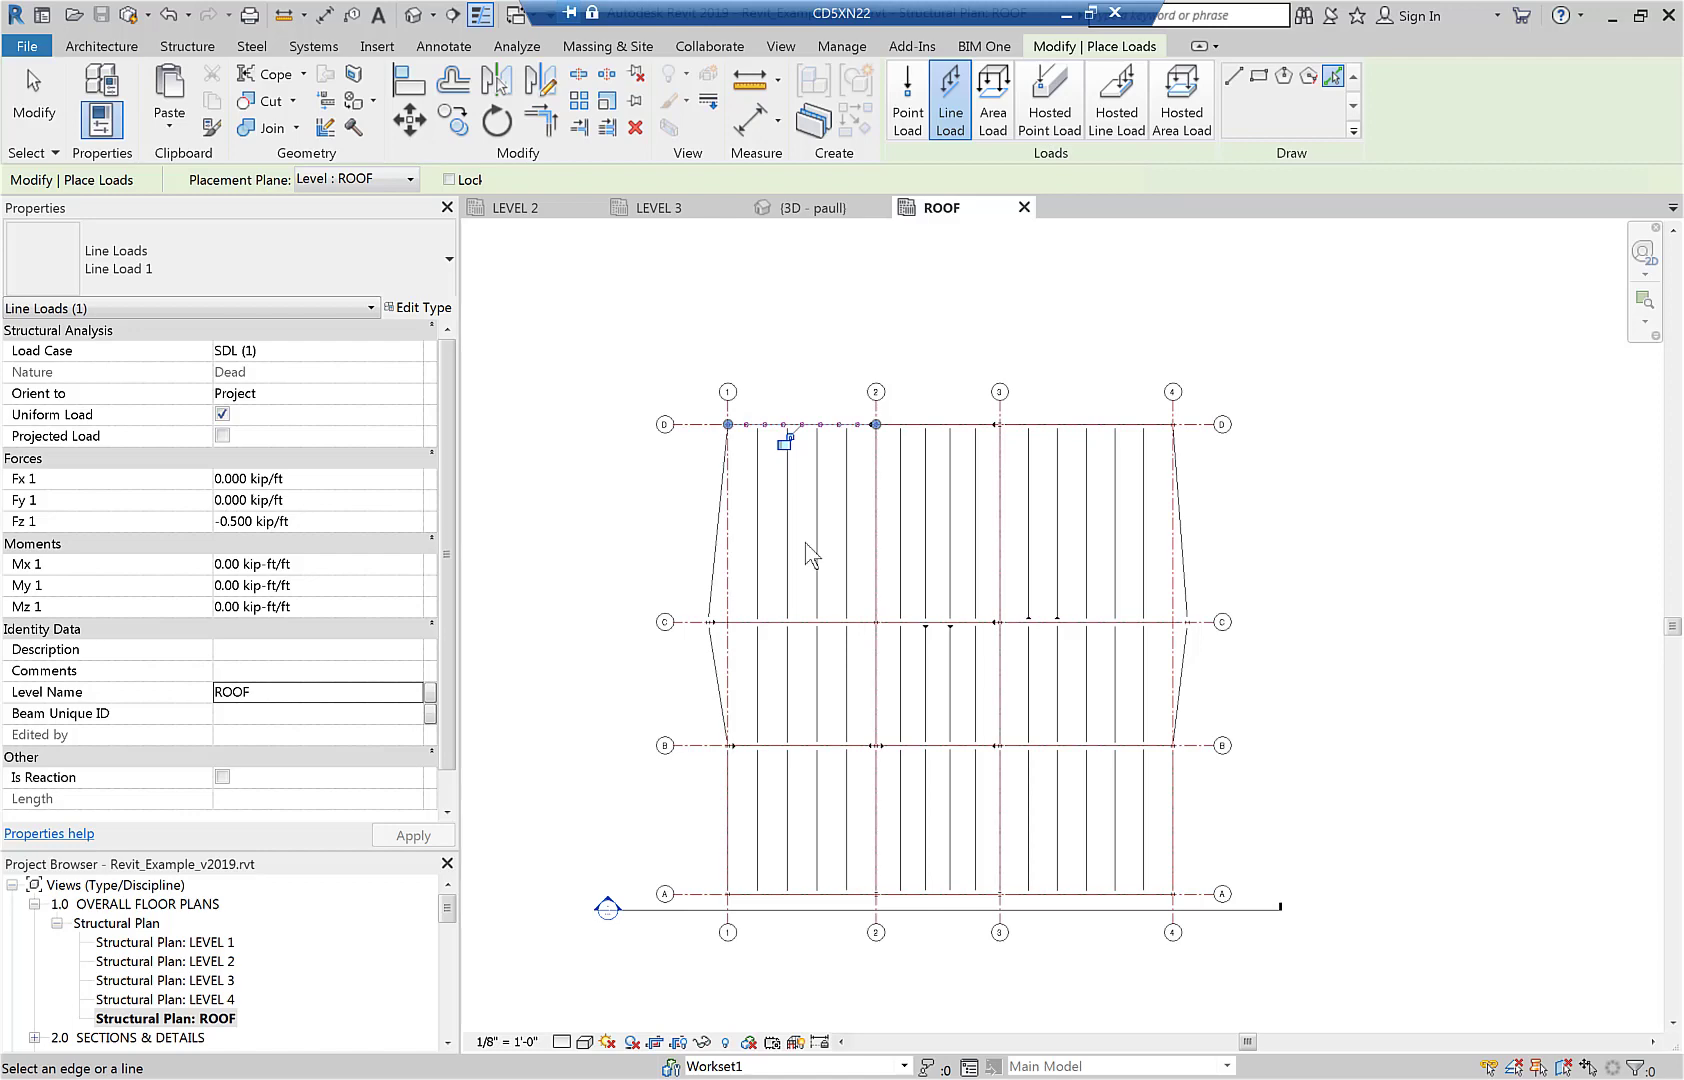
Open the 3D view and examine the two line loads placed on the frame.
left_click(411, 16)
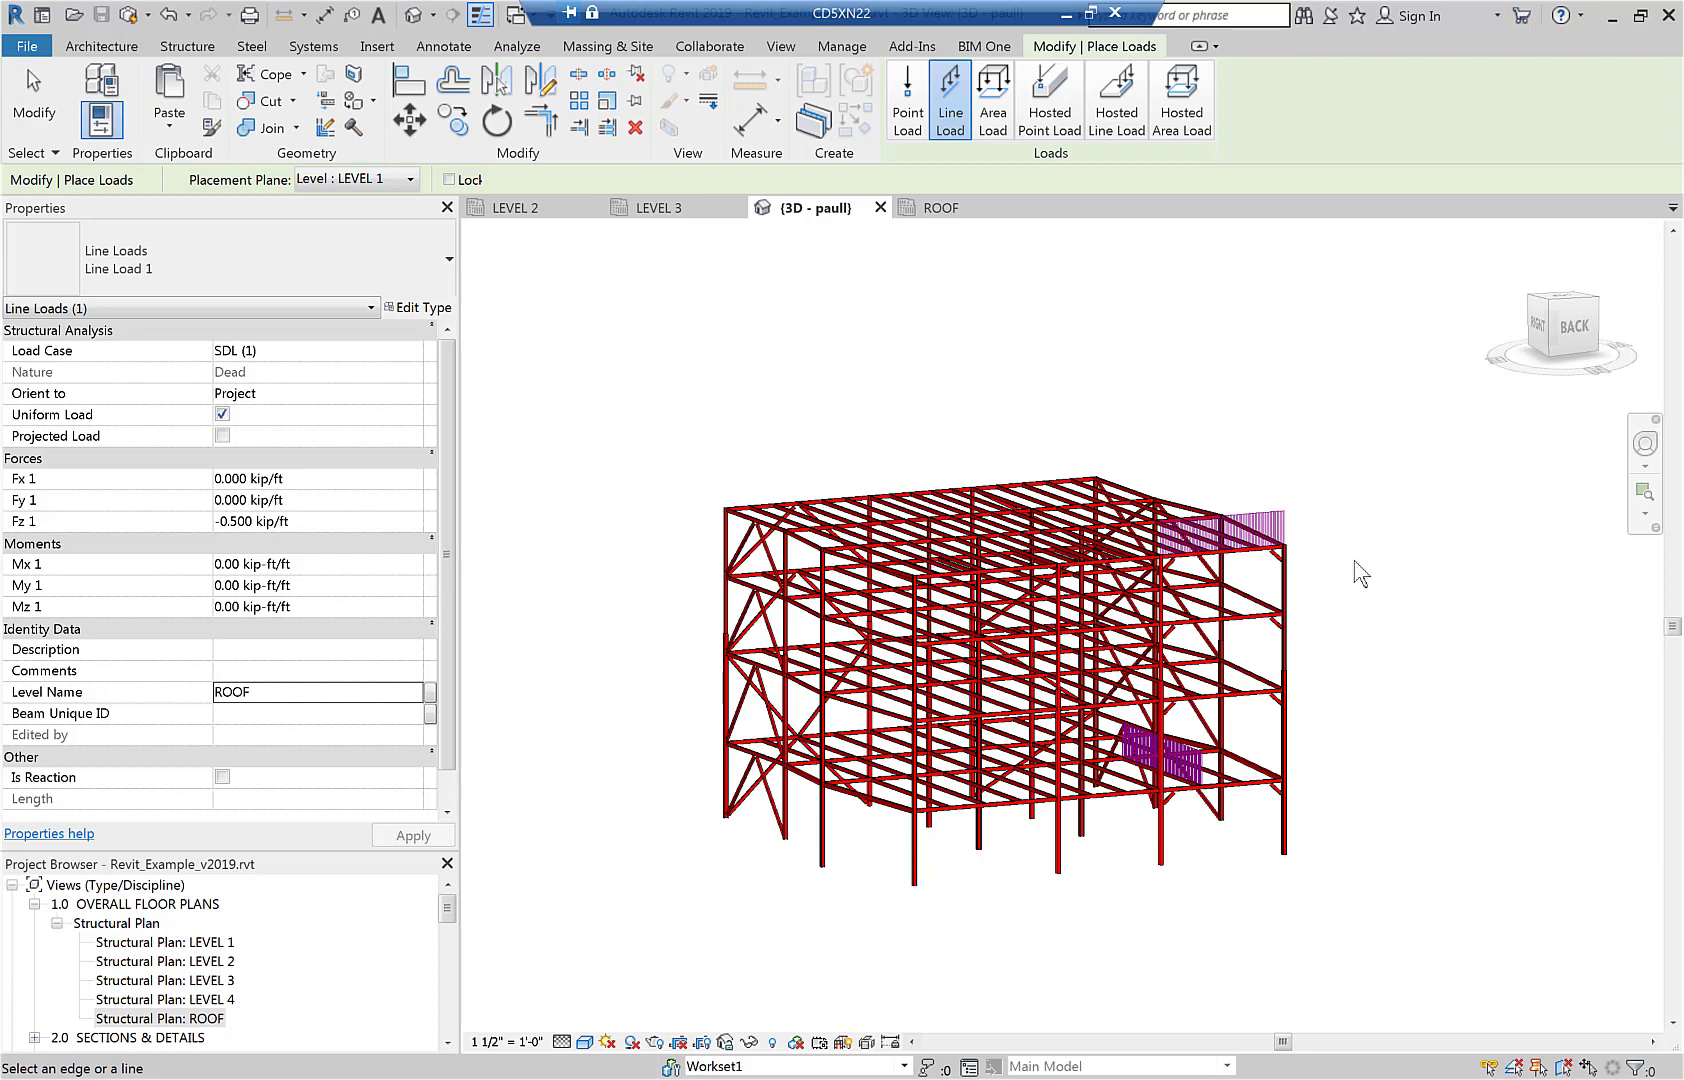
scroll(1354, 560, "up", 5)
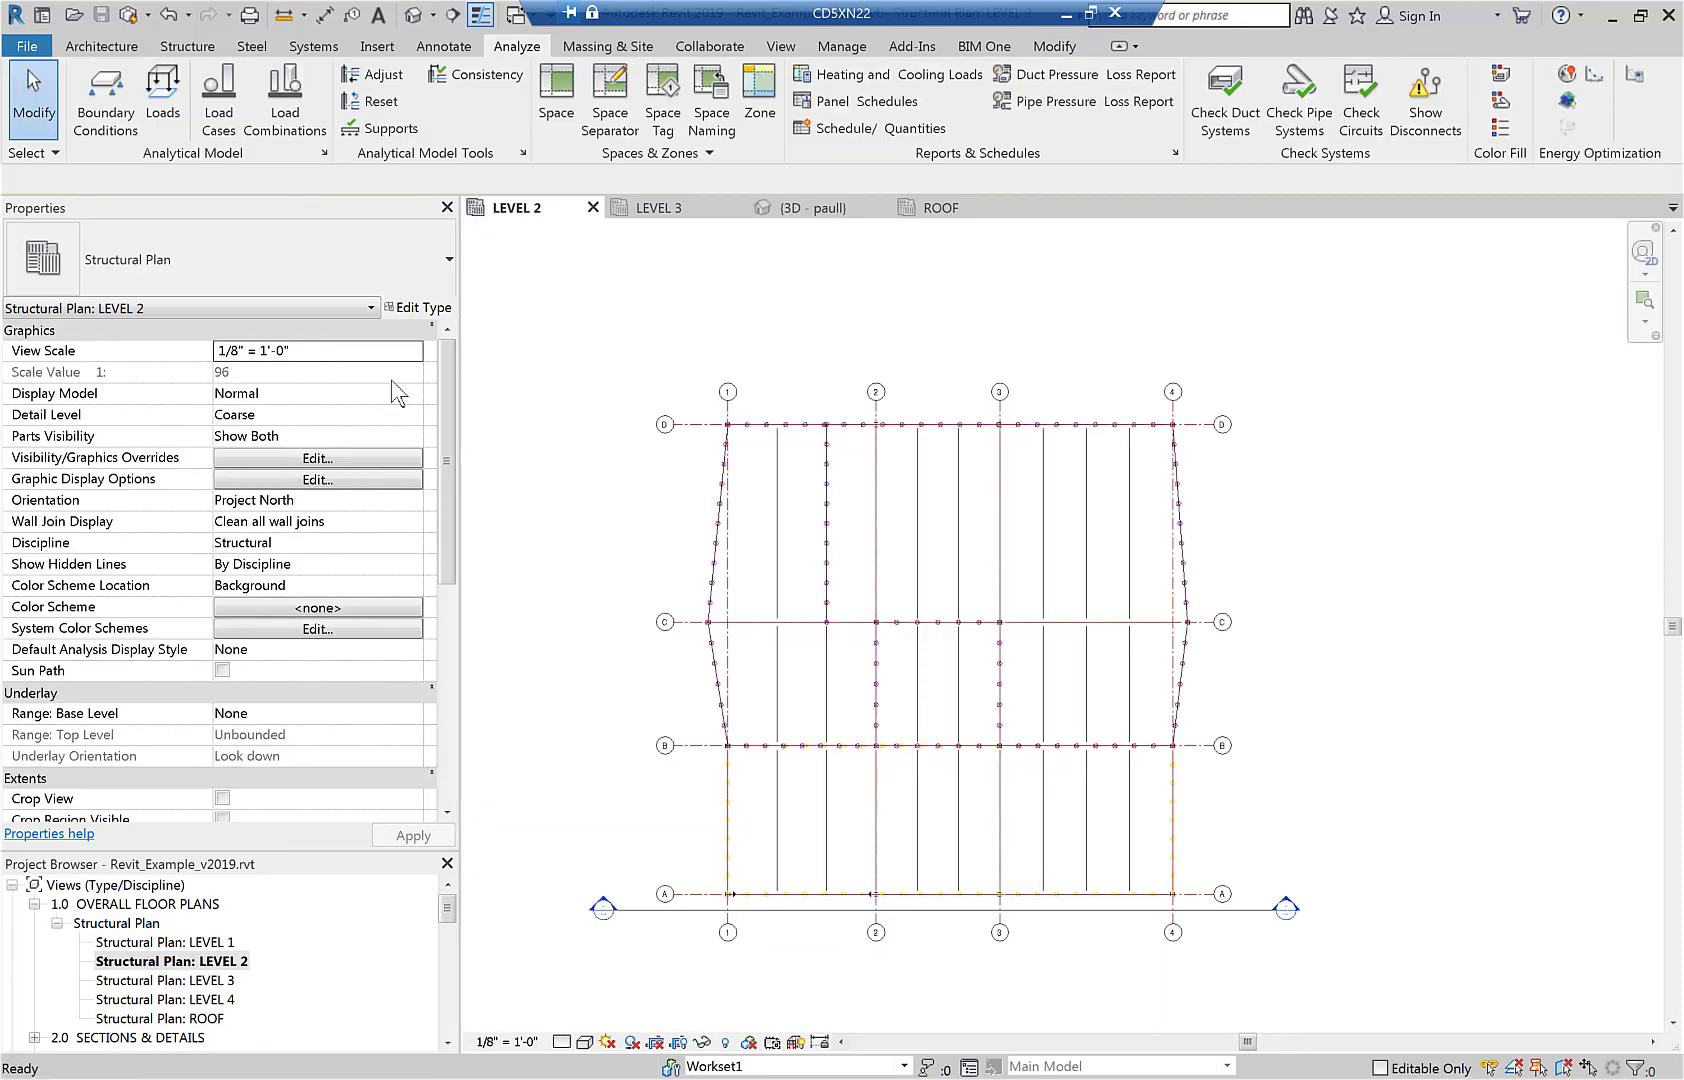
Start a point load in the LEVEL 2 plan and assign it to load case SDL (1).
left_click(168, 96)
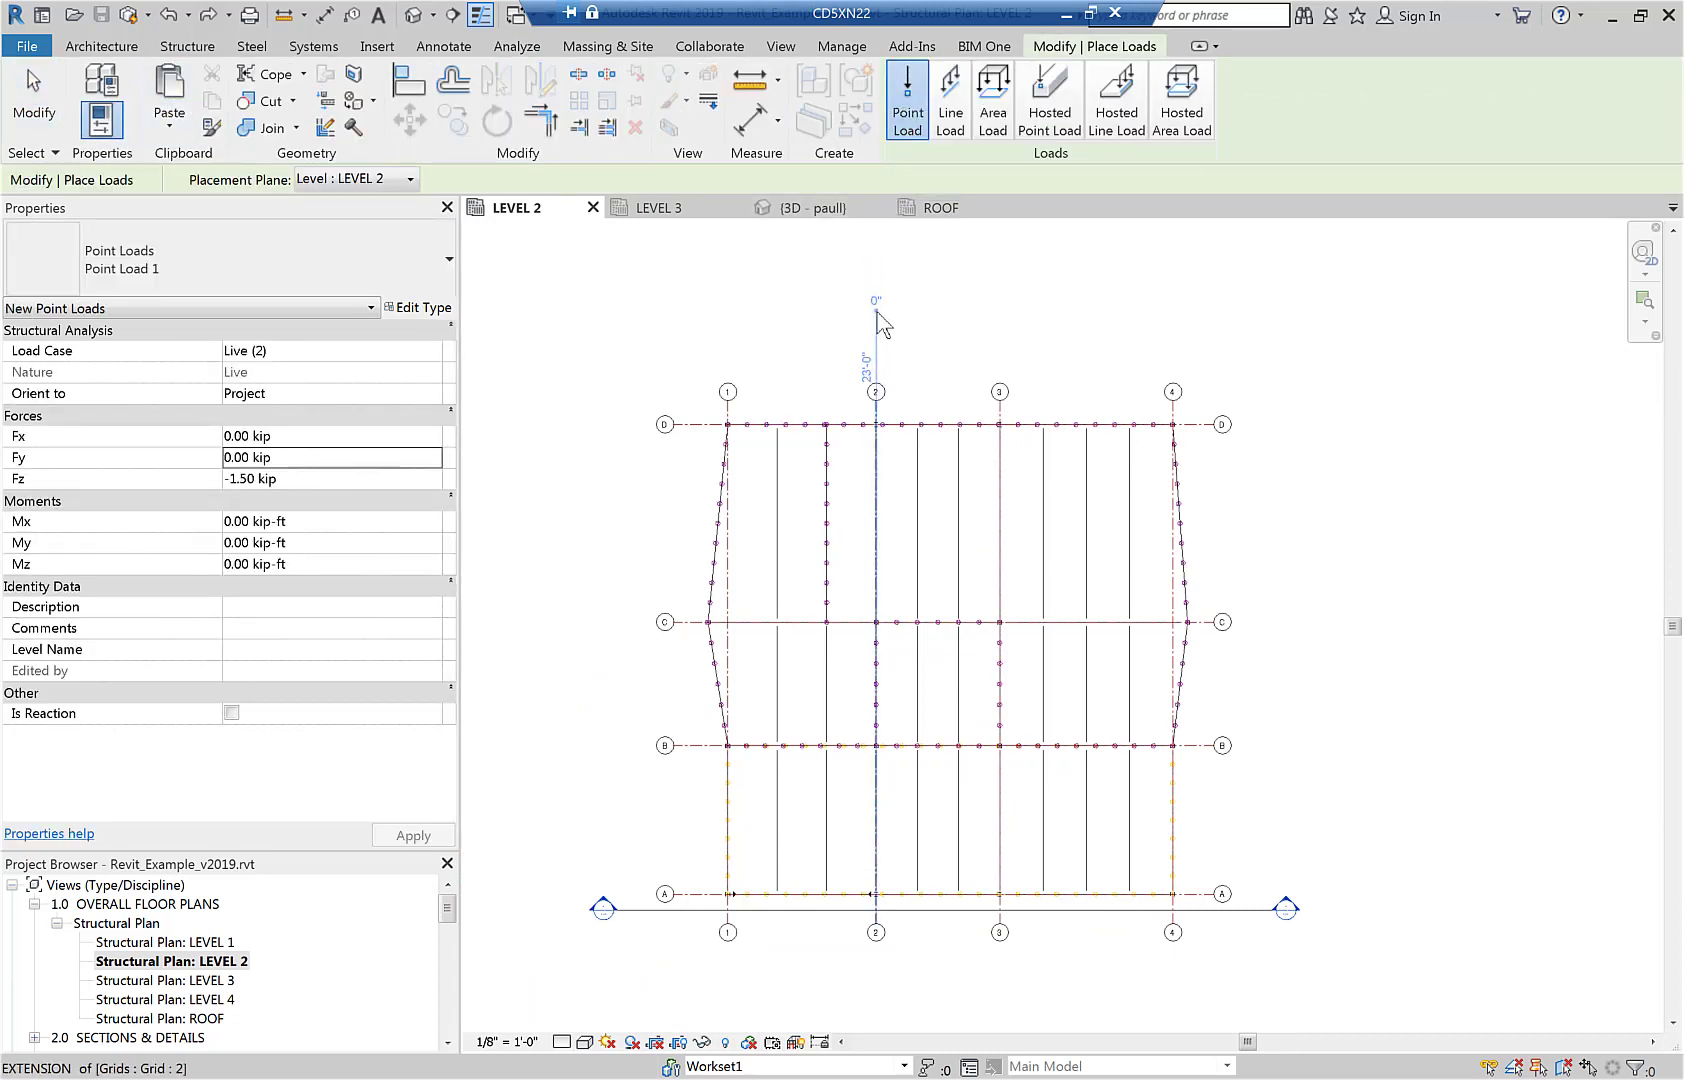
left_click(343, 350)
left_click(432, 350)
left_click(395, 372)
Set the point load's level name to LEVEL 2 and place it on the middle beam between grids 3 and 4, 20'-0" from grid D.
scroll(1020, 510, "up", 5)
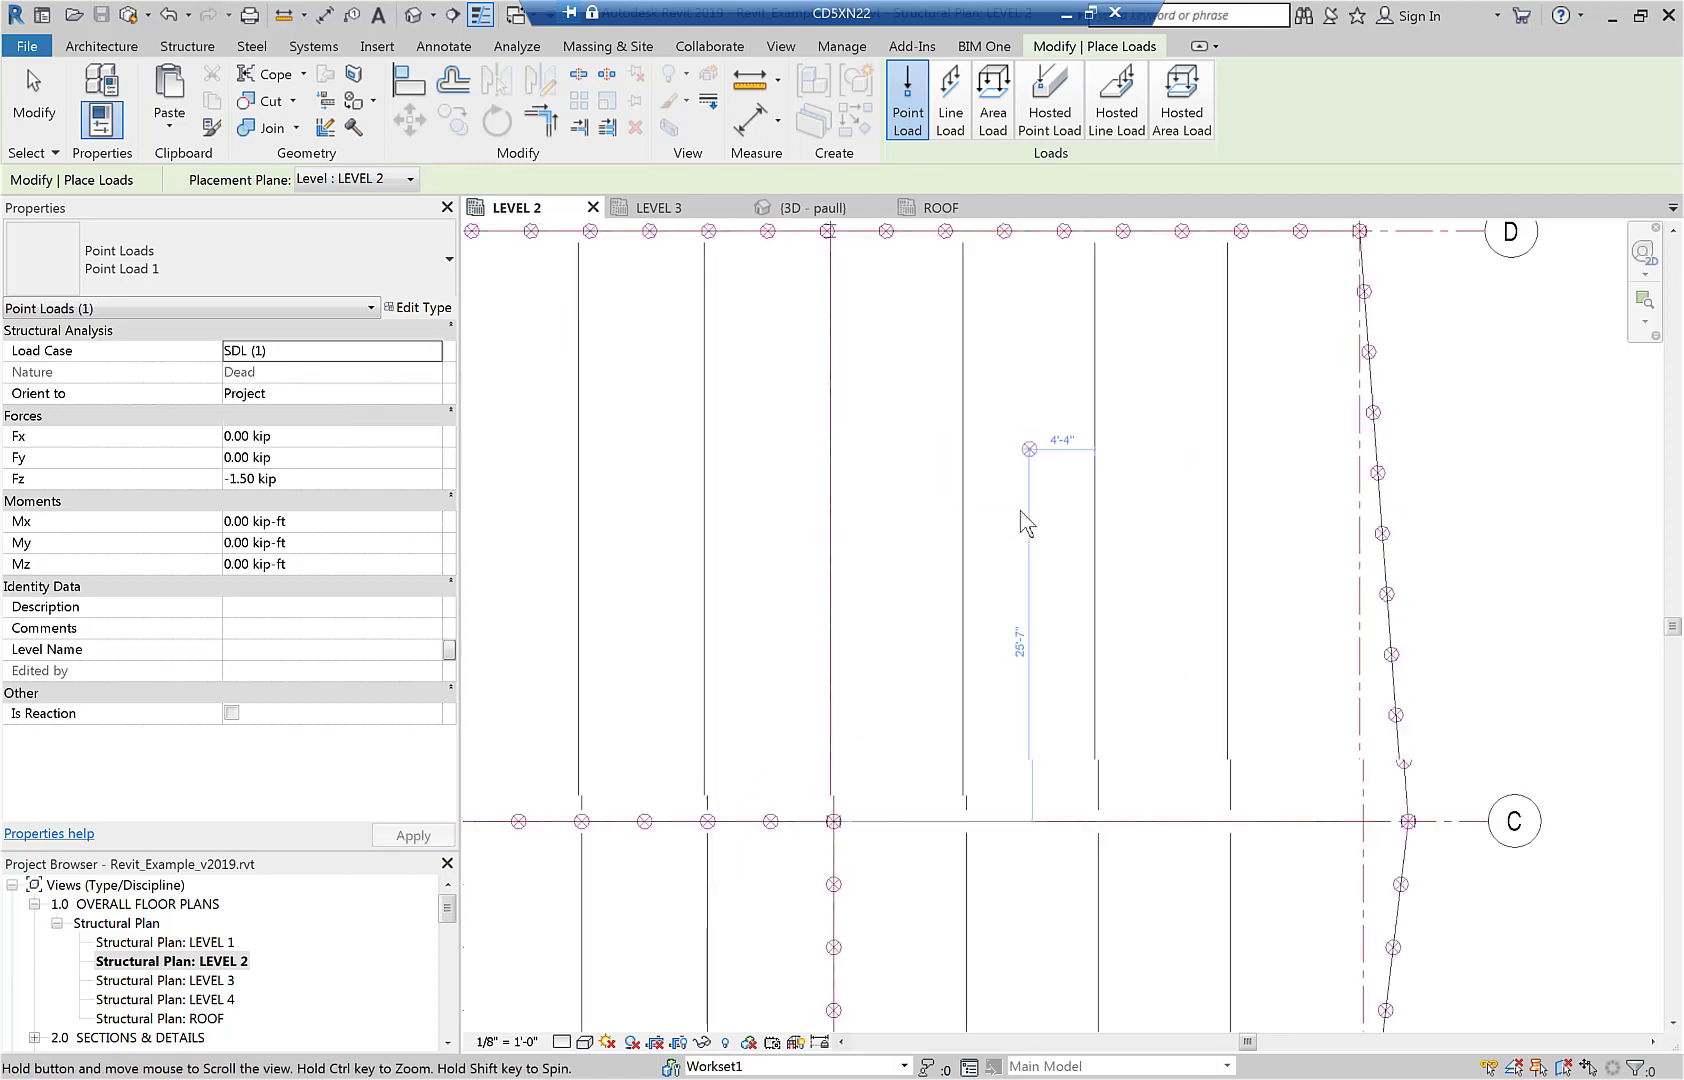
left_click(245, 650)
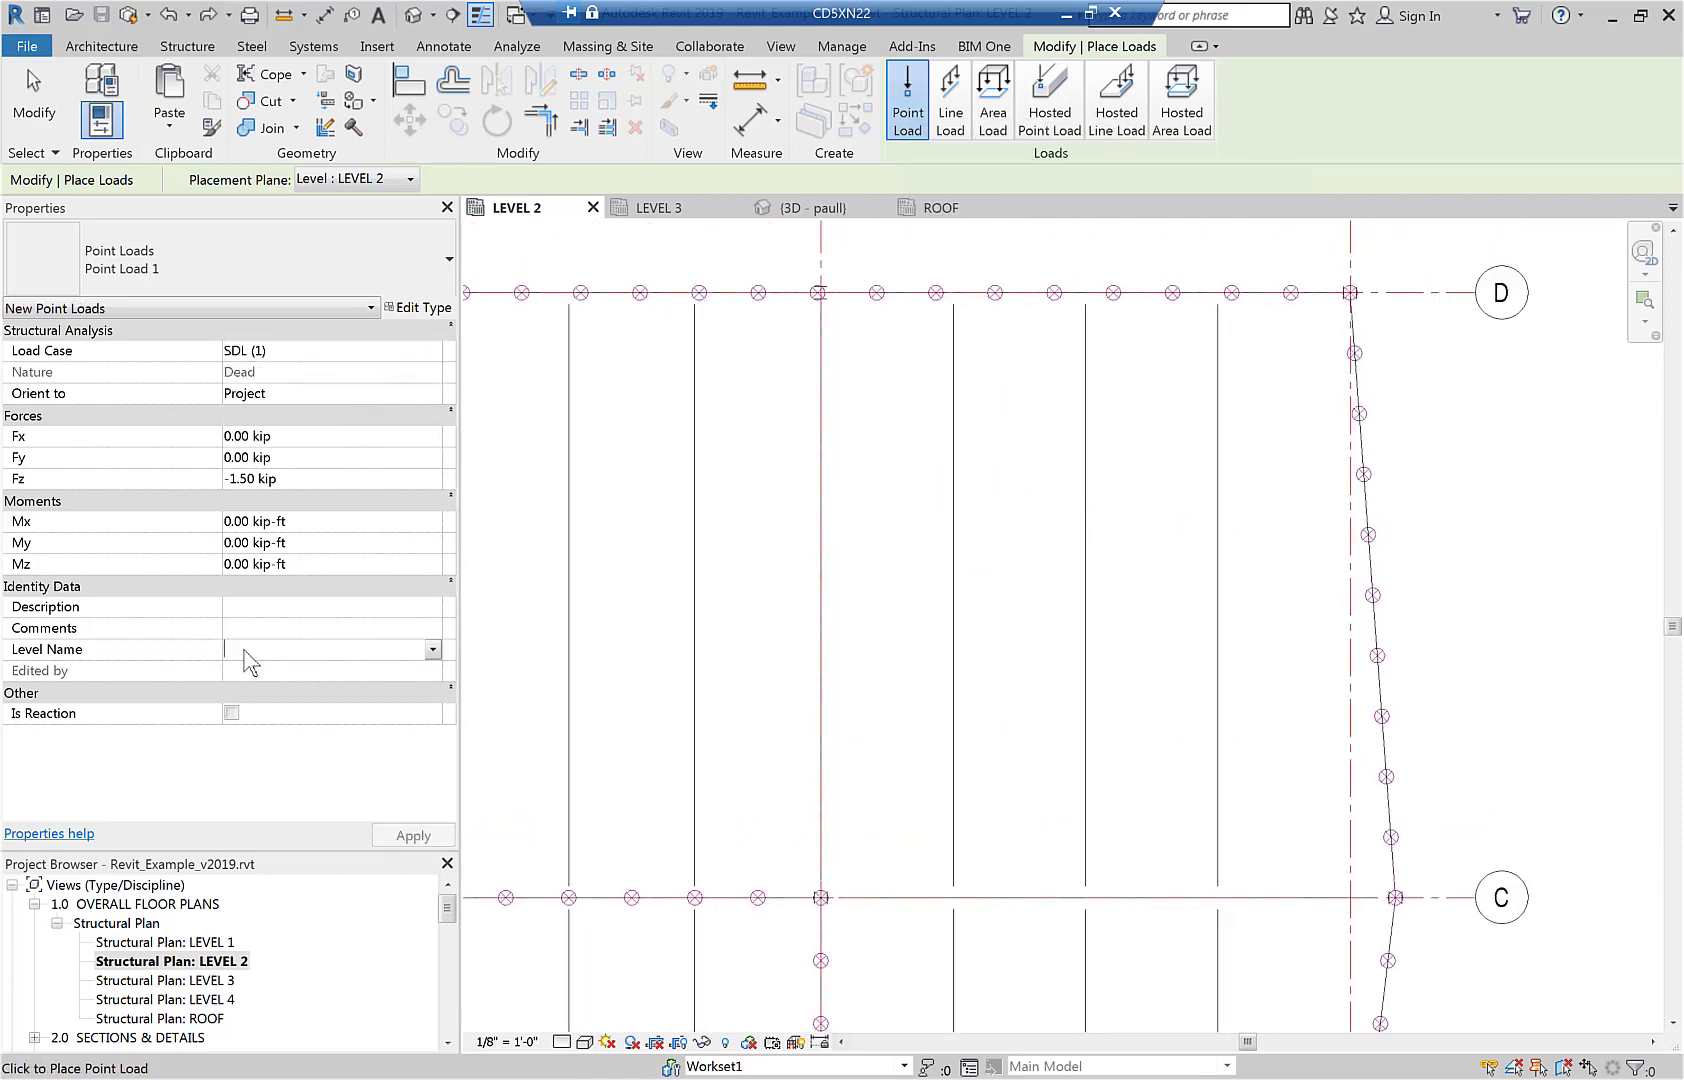
left_click(393, 656)
type("L")
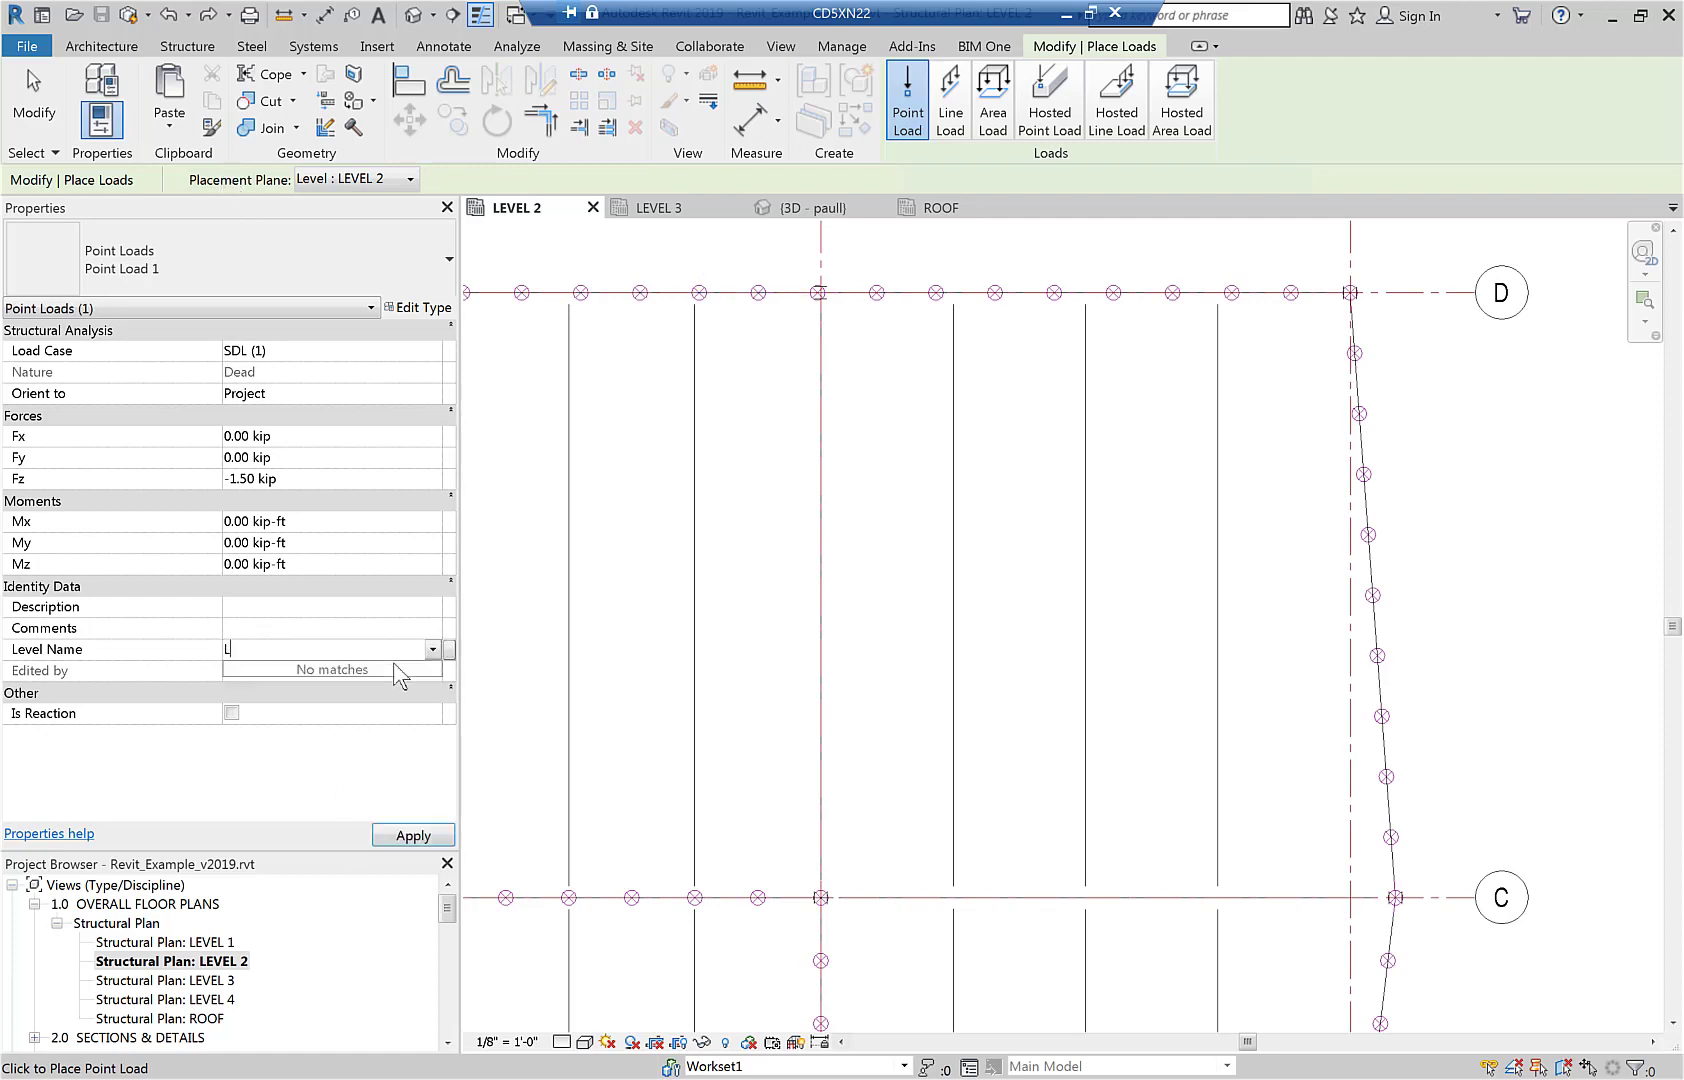
type("EVEL 2")
left_click(1085, 597)
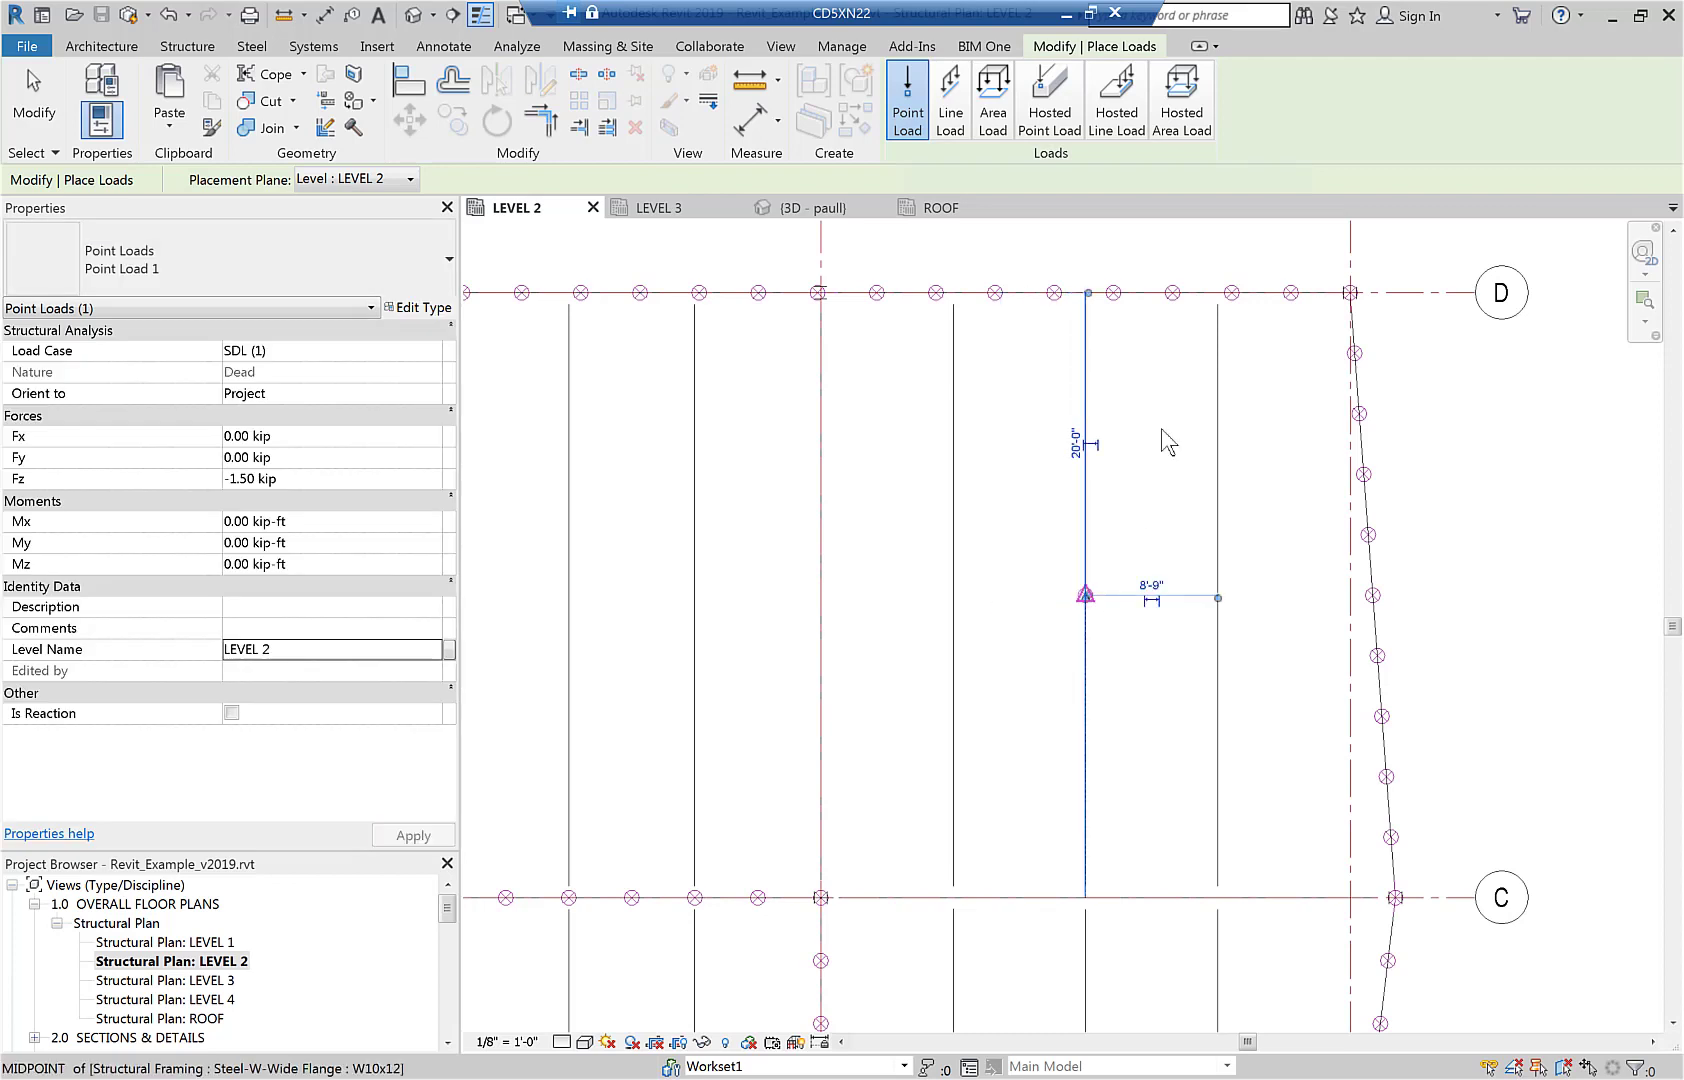
In the LEVEL 2 plan, place three more SDL point loads on grid 3 and the beams flanking the middle beam between grids 3 and 4.
left_click(1217, 390)
left_click(821, 460)
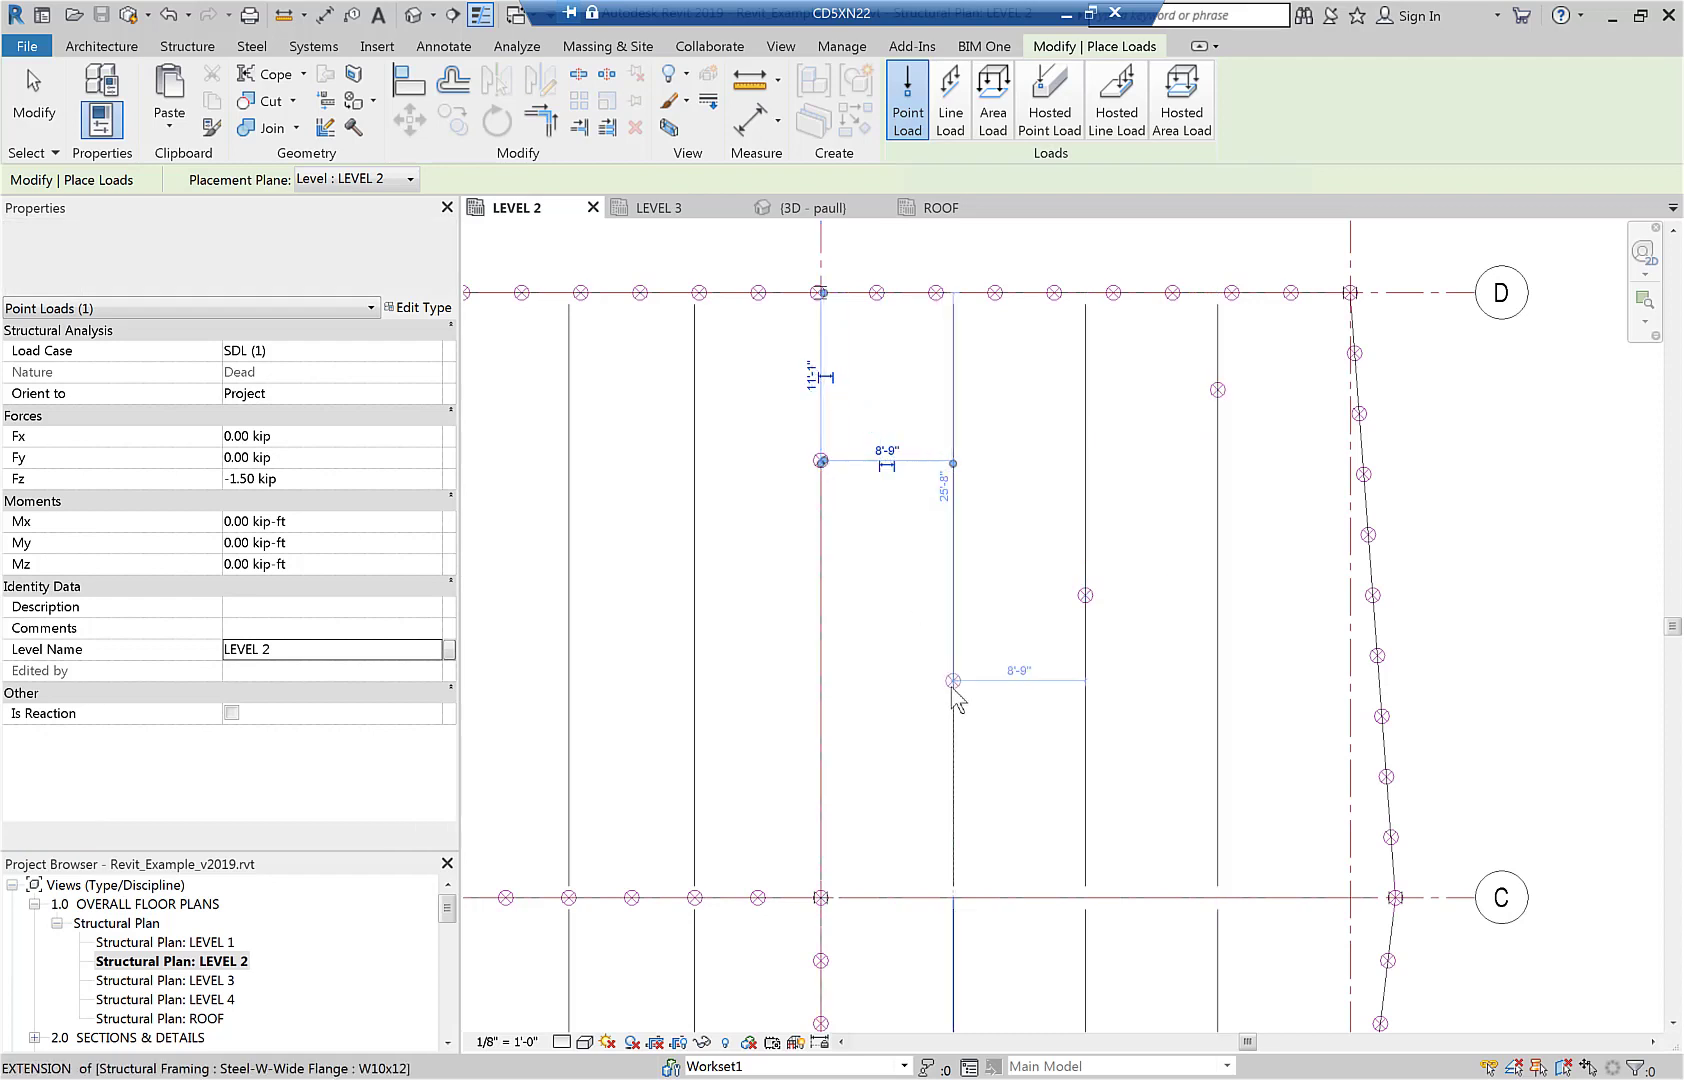
left_click(985, 740)
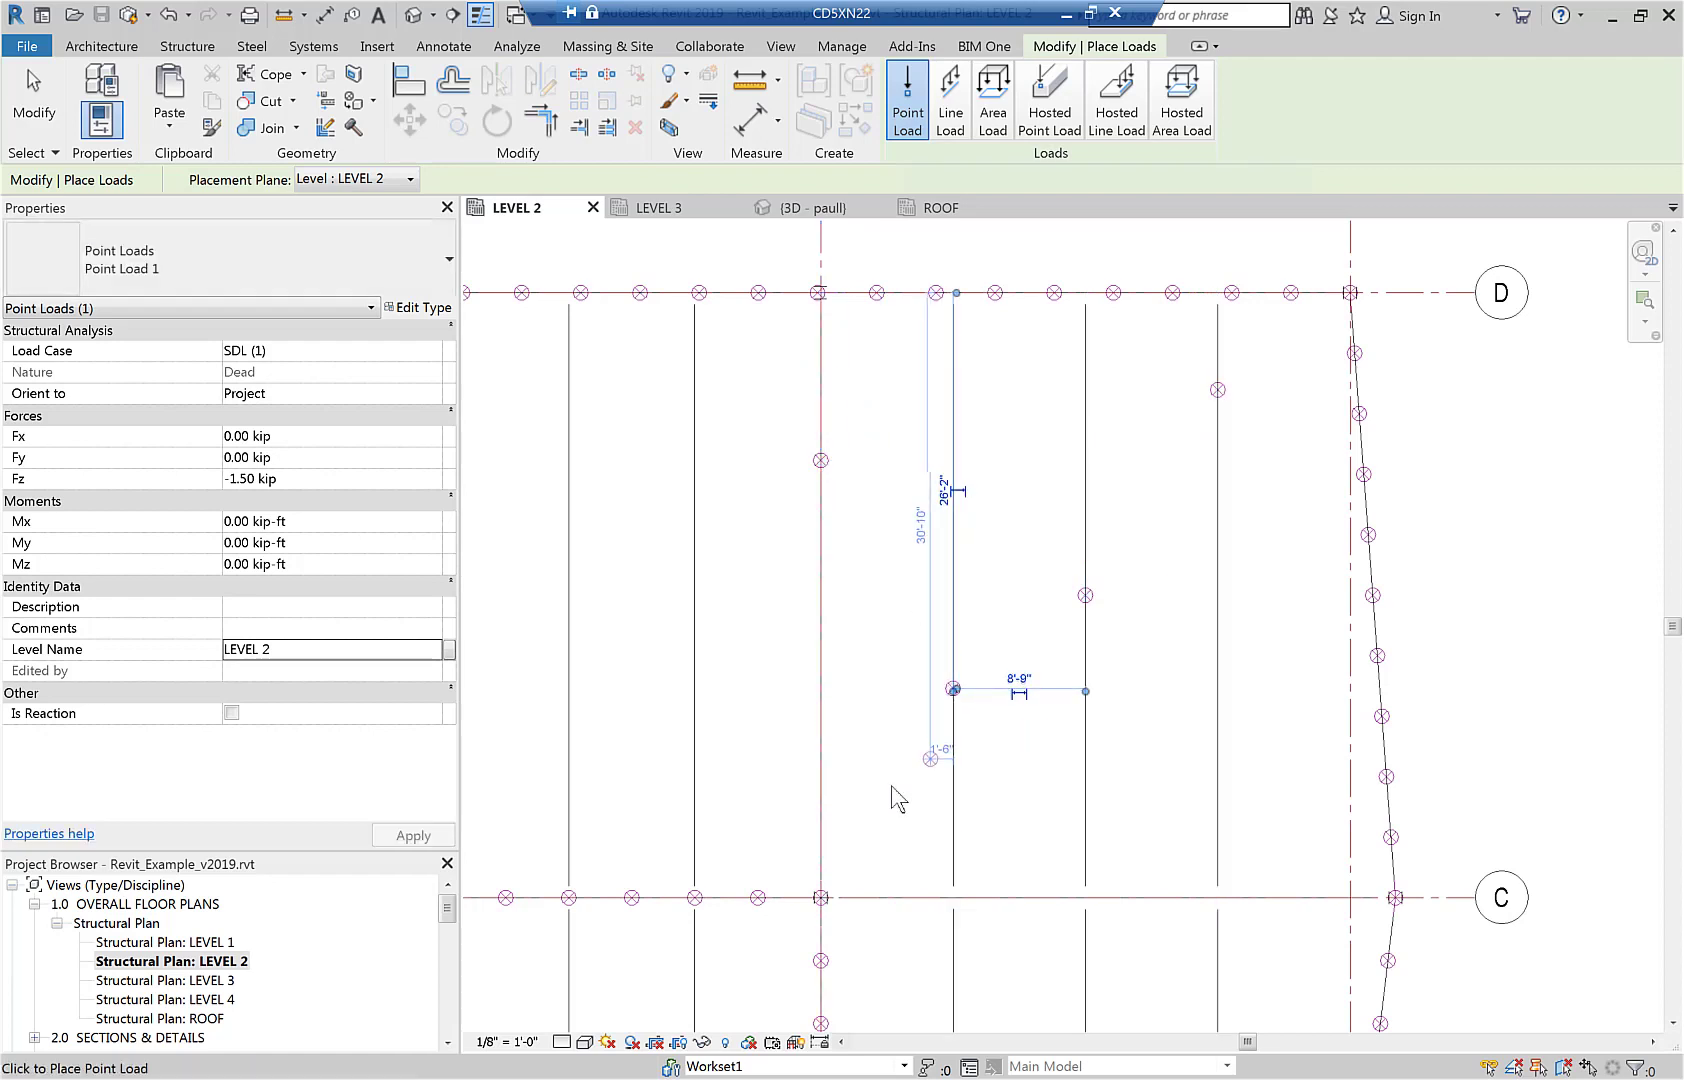
Start a point load in the ROOF structural plan and set its level name to ROOF.
double_click(207, 1018)
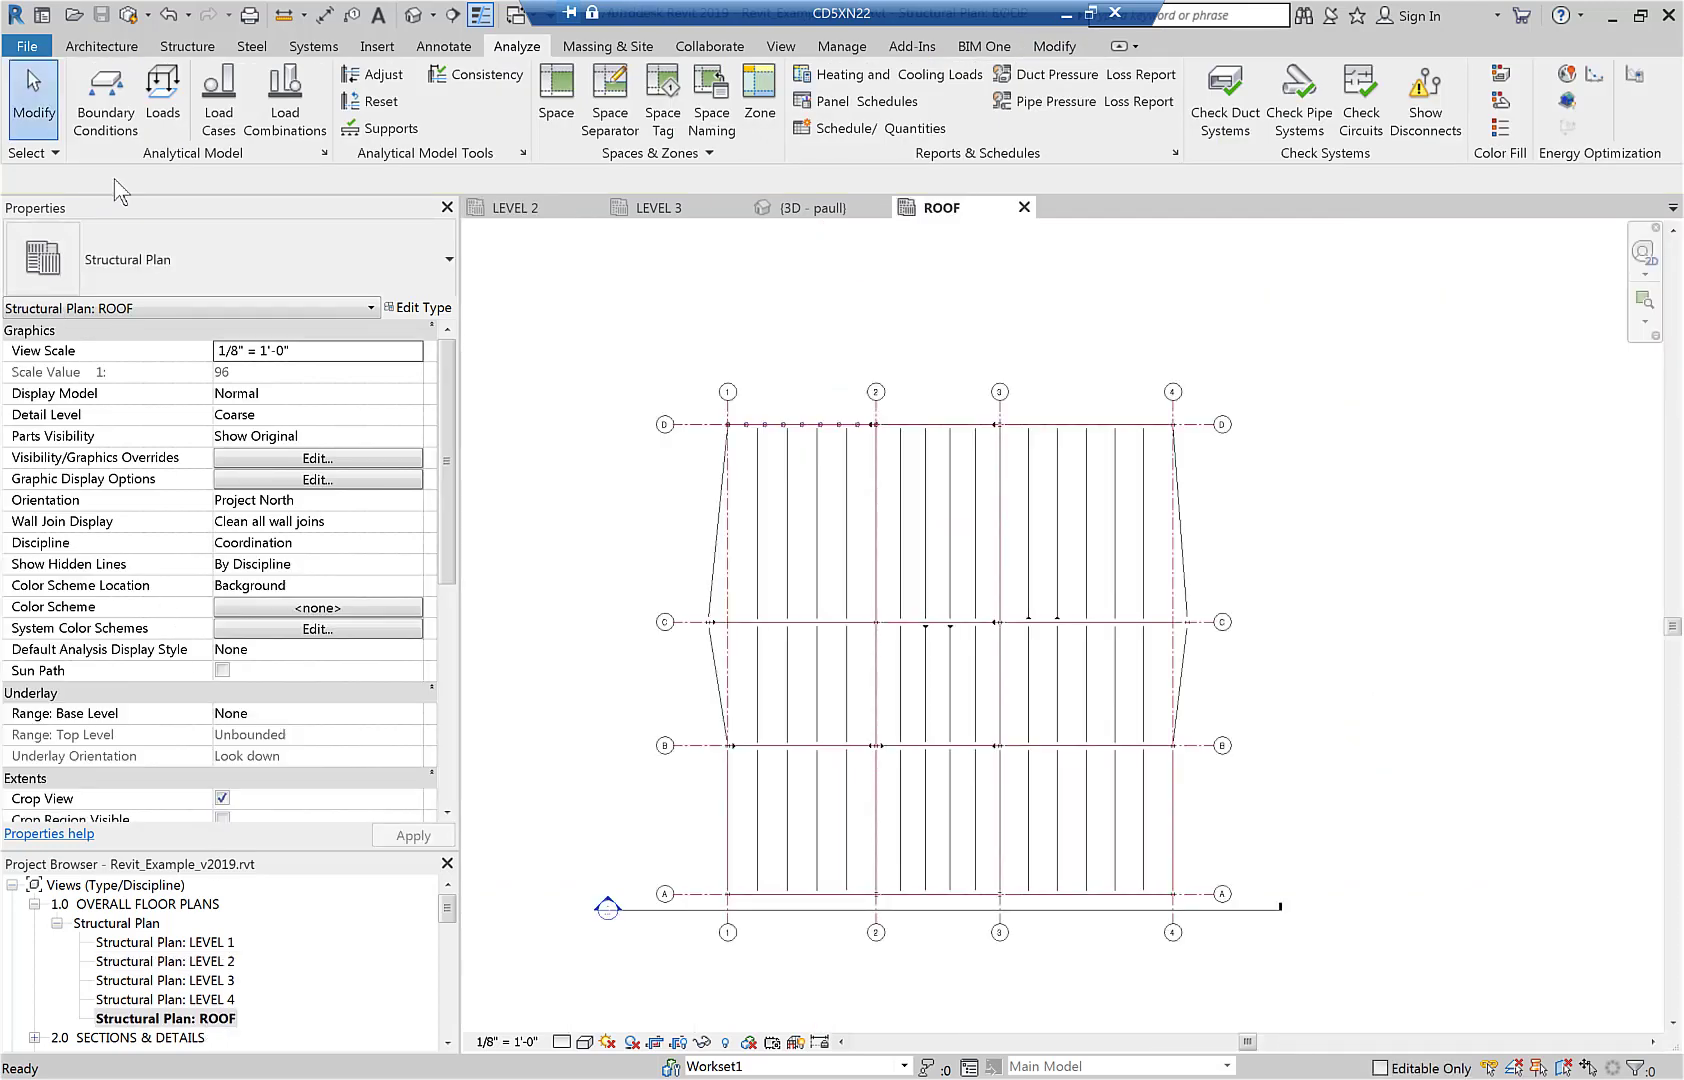
left_click(163, 105)
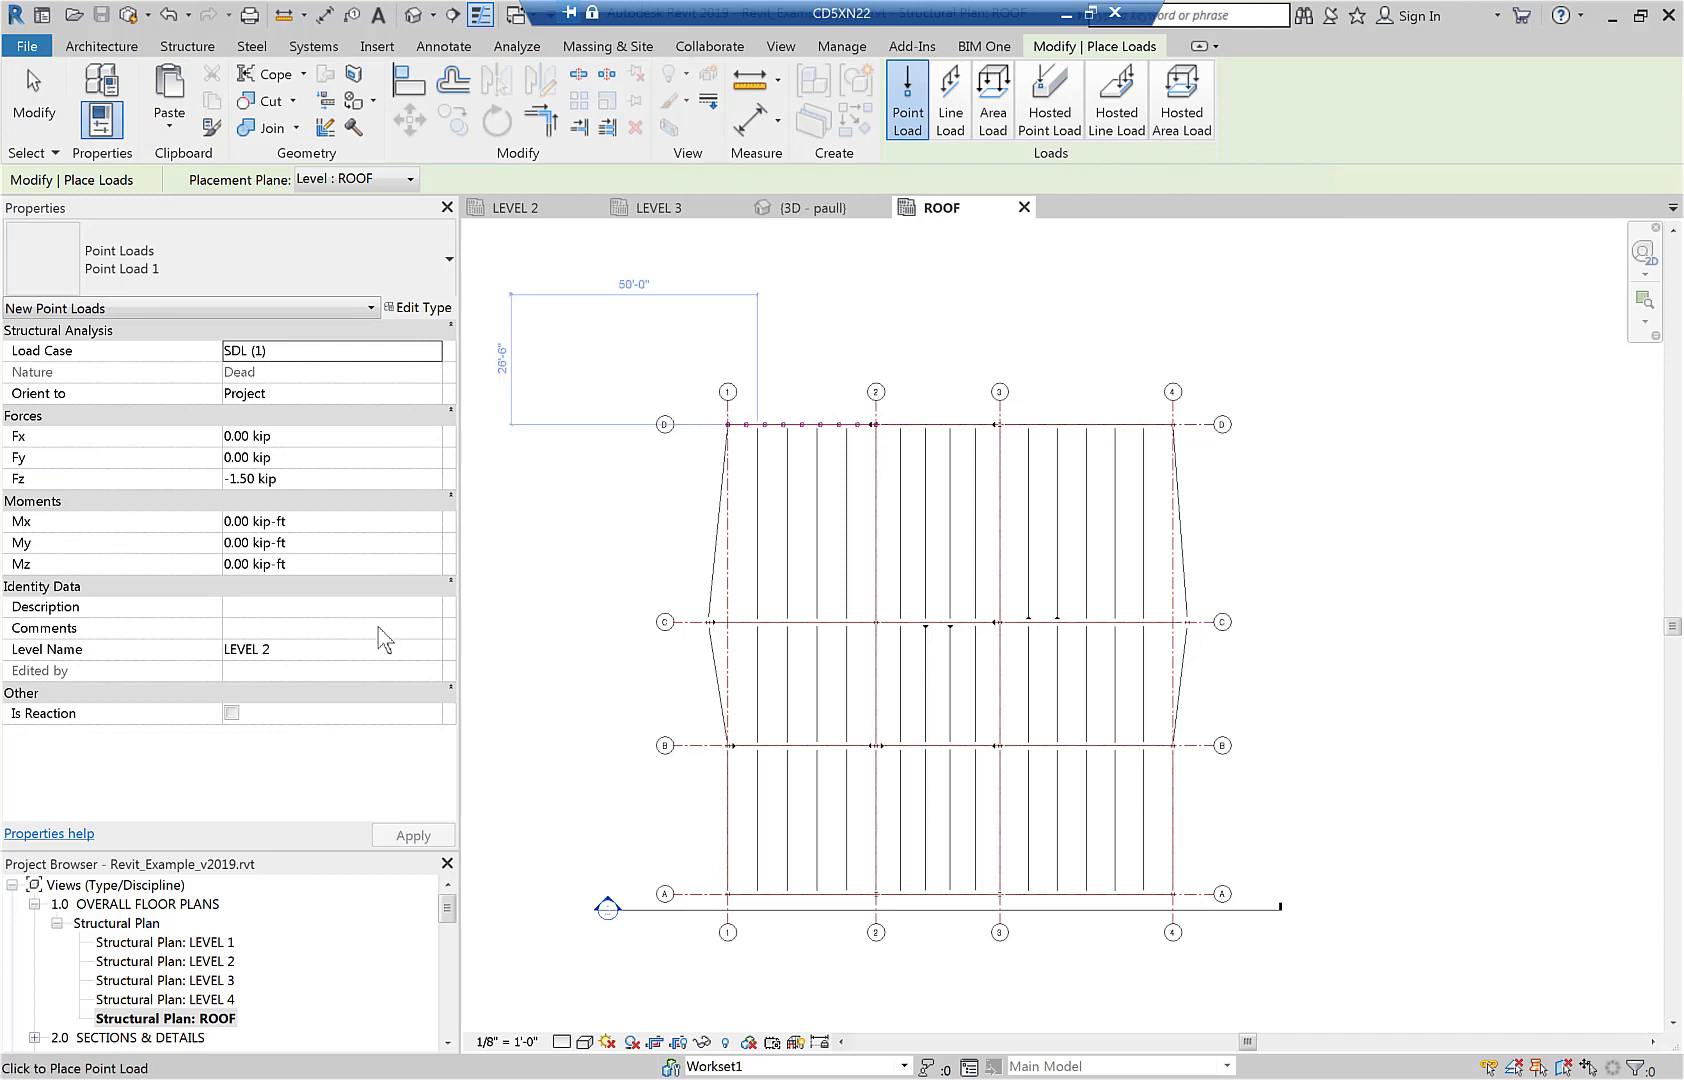
left_click(342, 655)
type("ROOF")
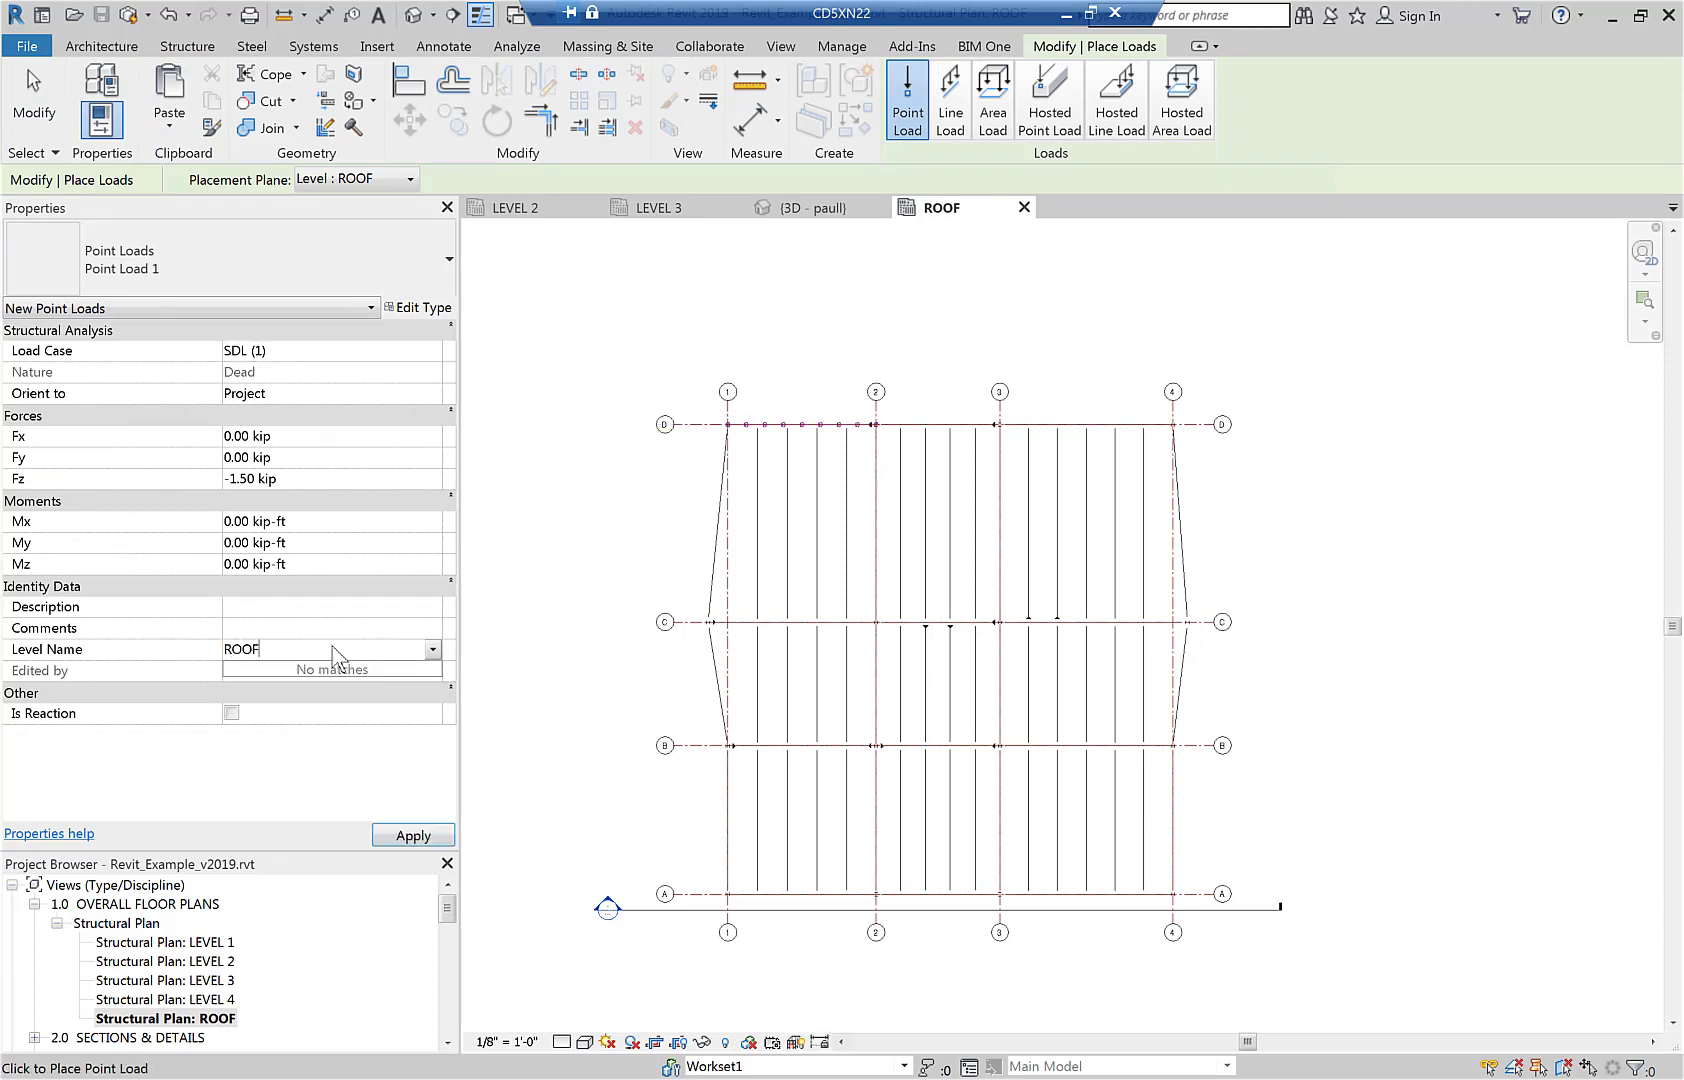
key("Return")
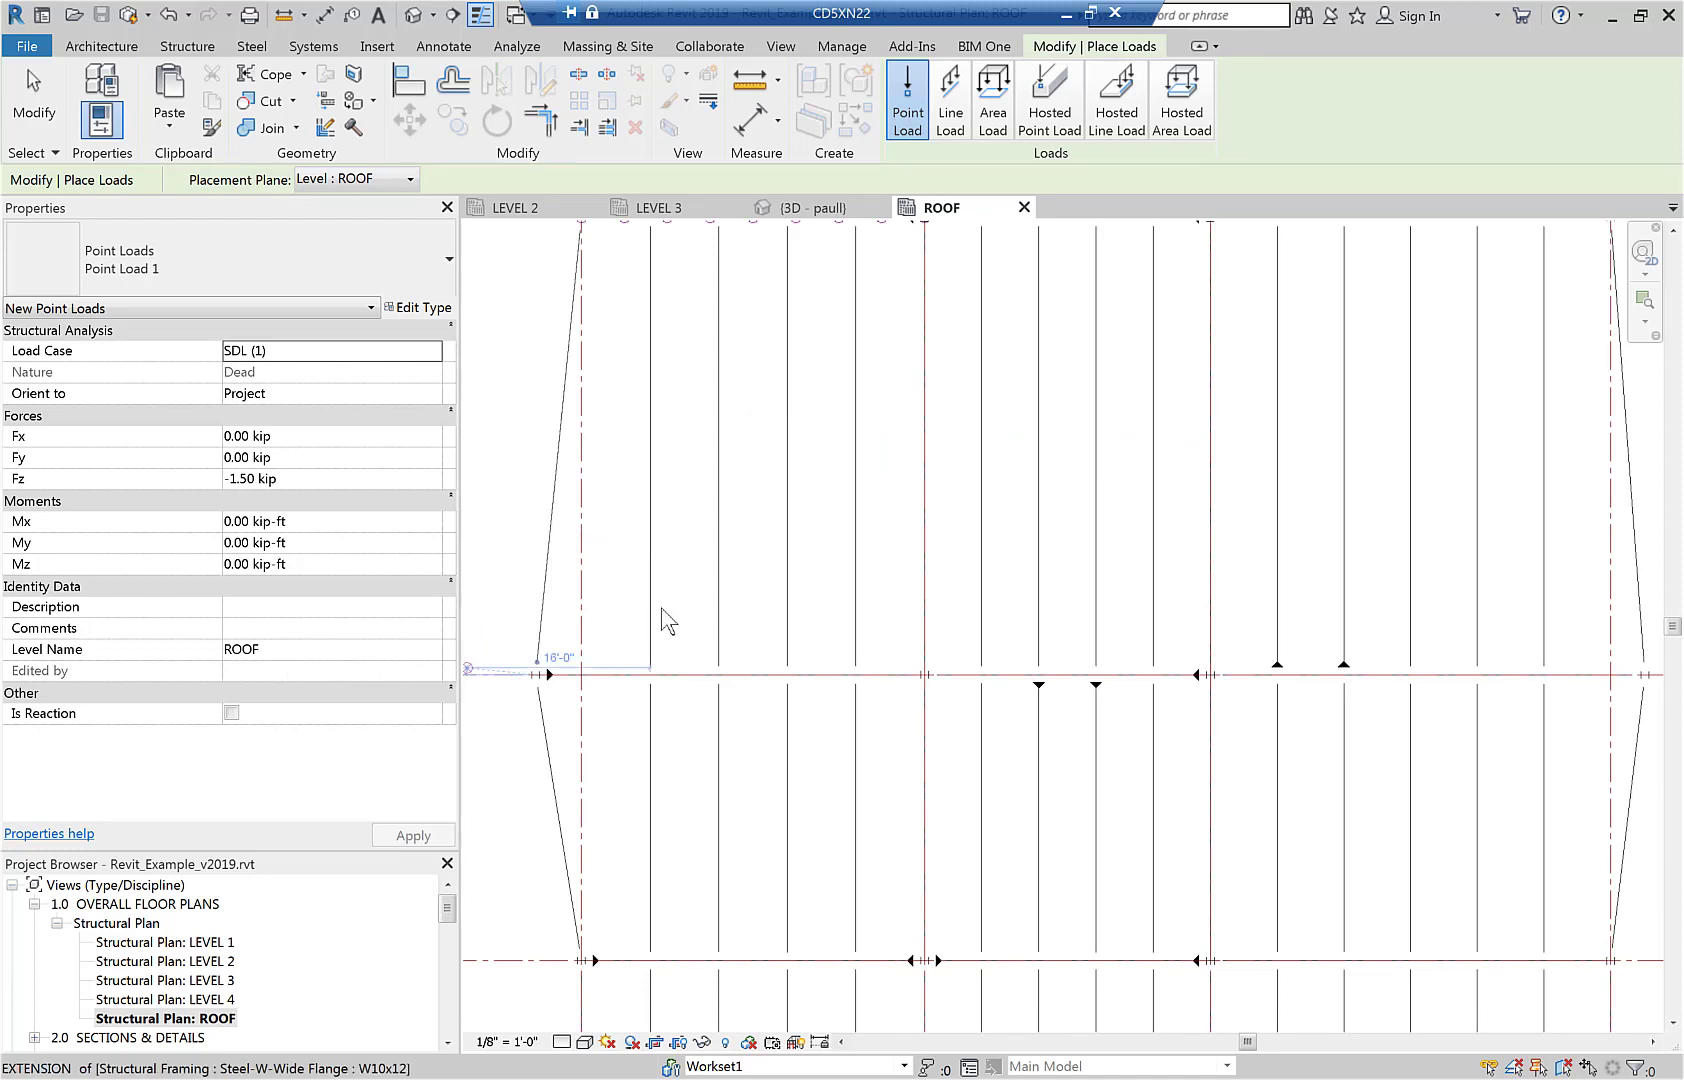
Place three point loads between grids C and D: one on the third beam past grid 1, two on the second and fourth past grid 2.
left_click(789, 499)
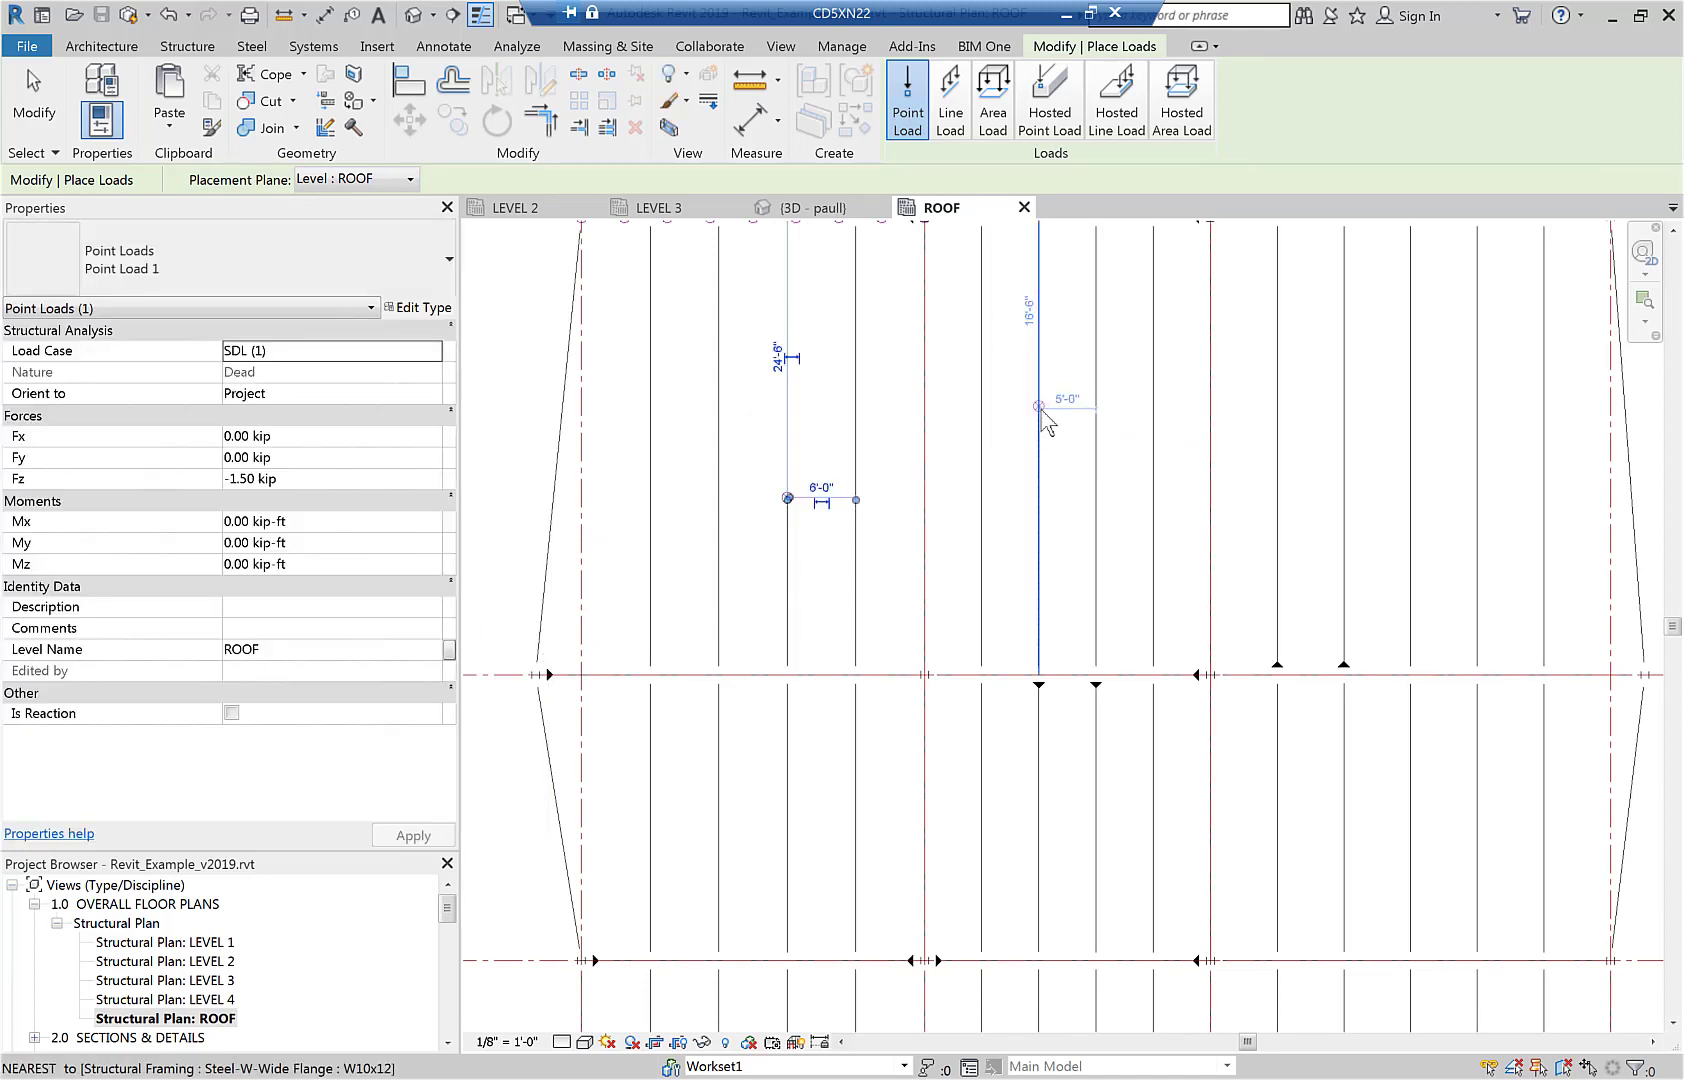
left_click(1040, 407)
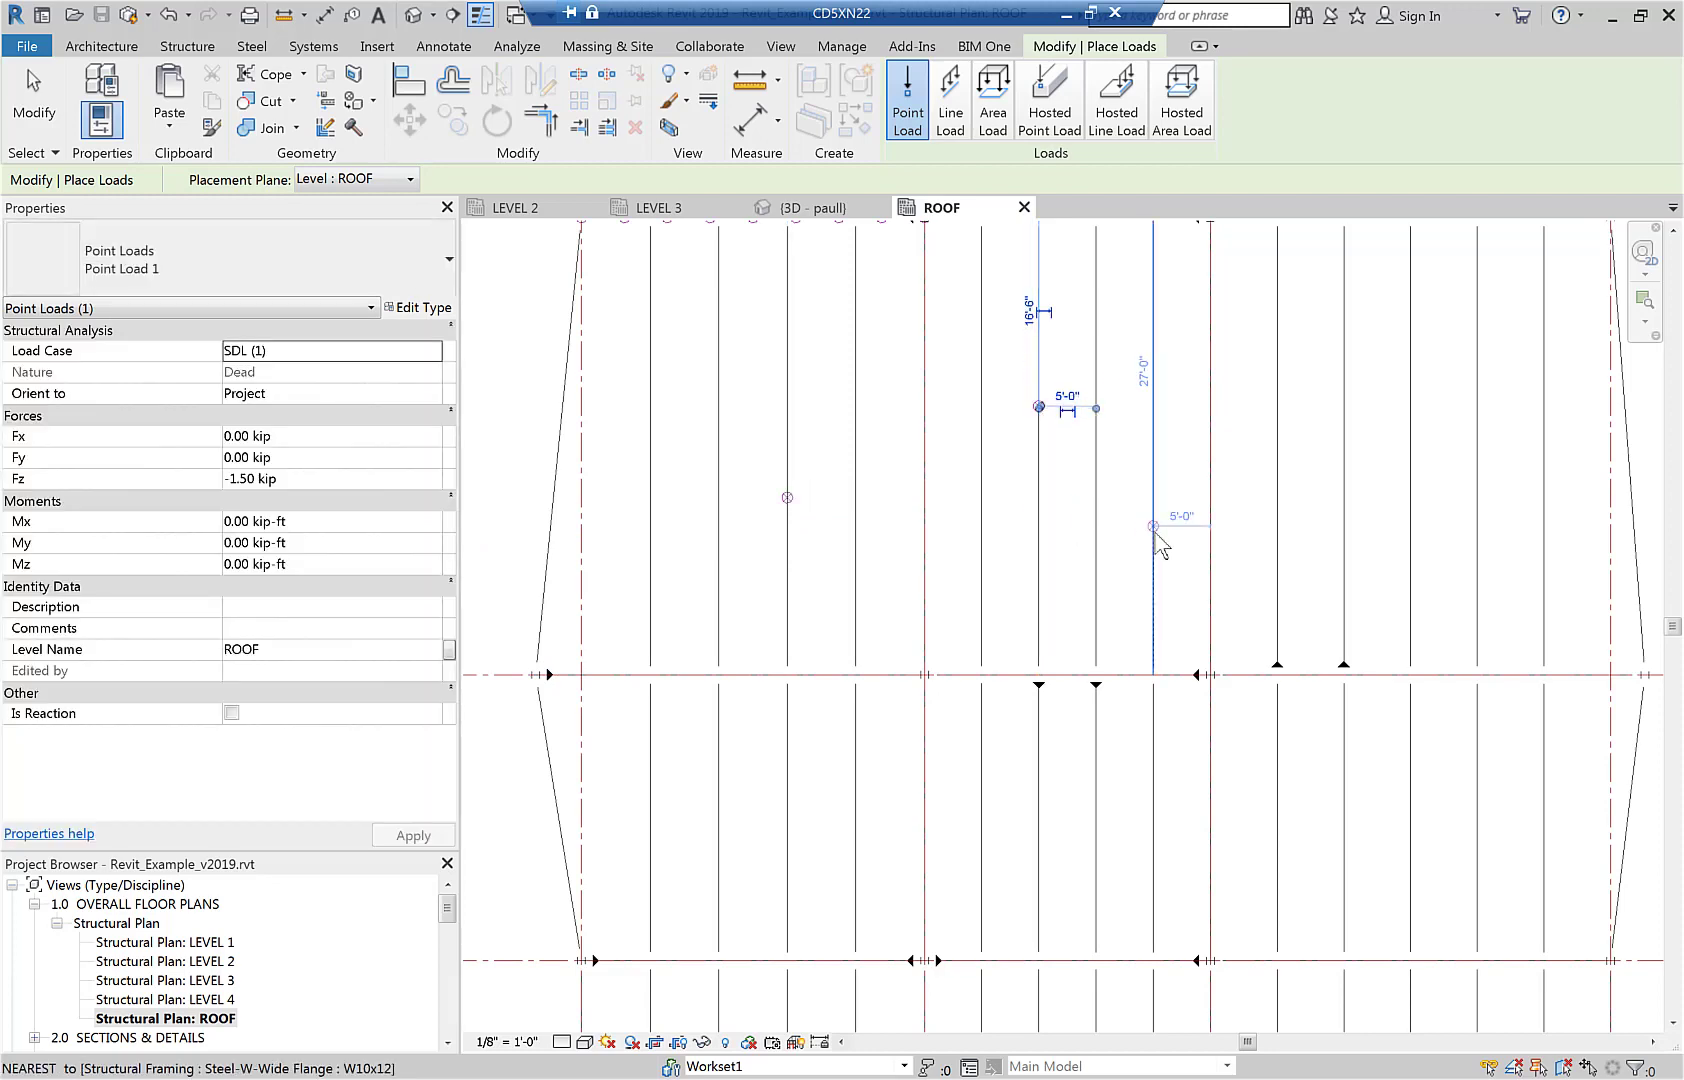
left_click(1154, 527)
key("Escape")
key("Escape")
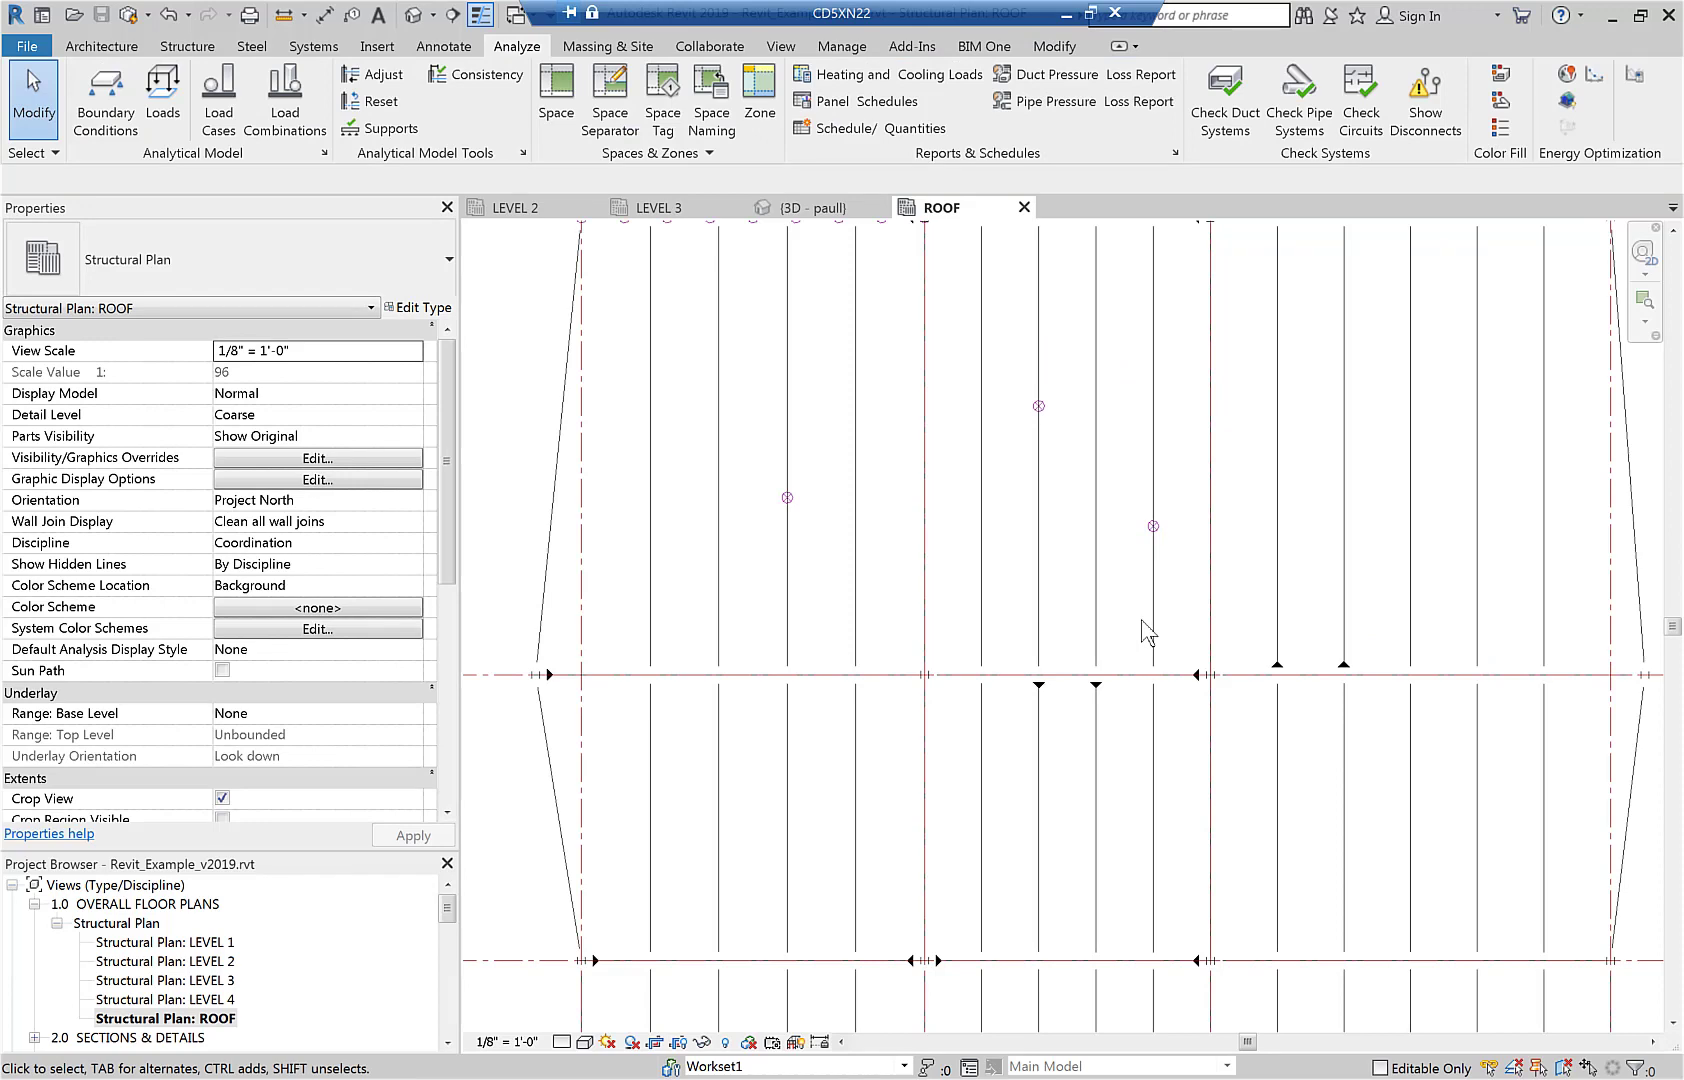
Open the 3D view and examine the point loads placed on the roof framing.
left_click(812, 208)
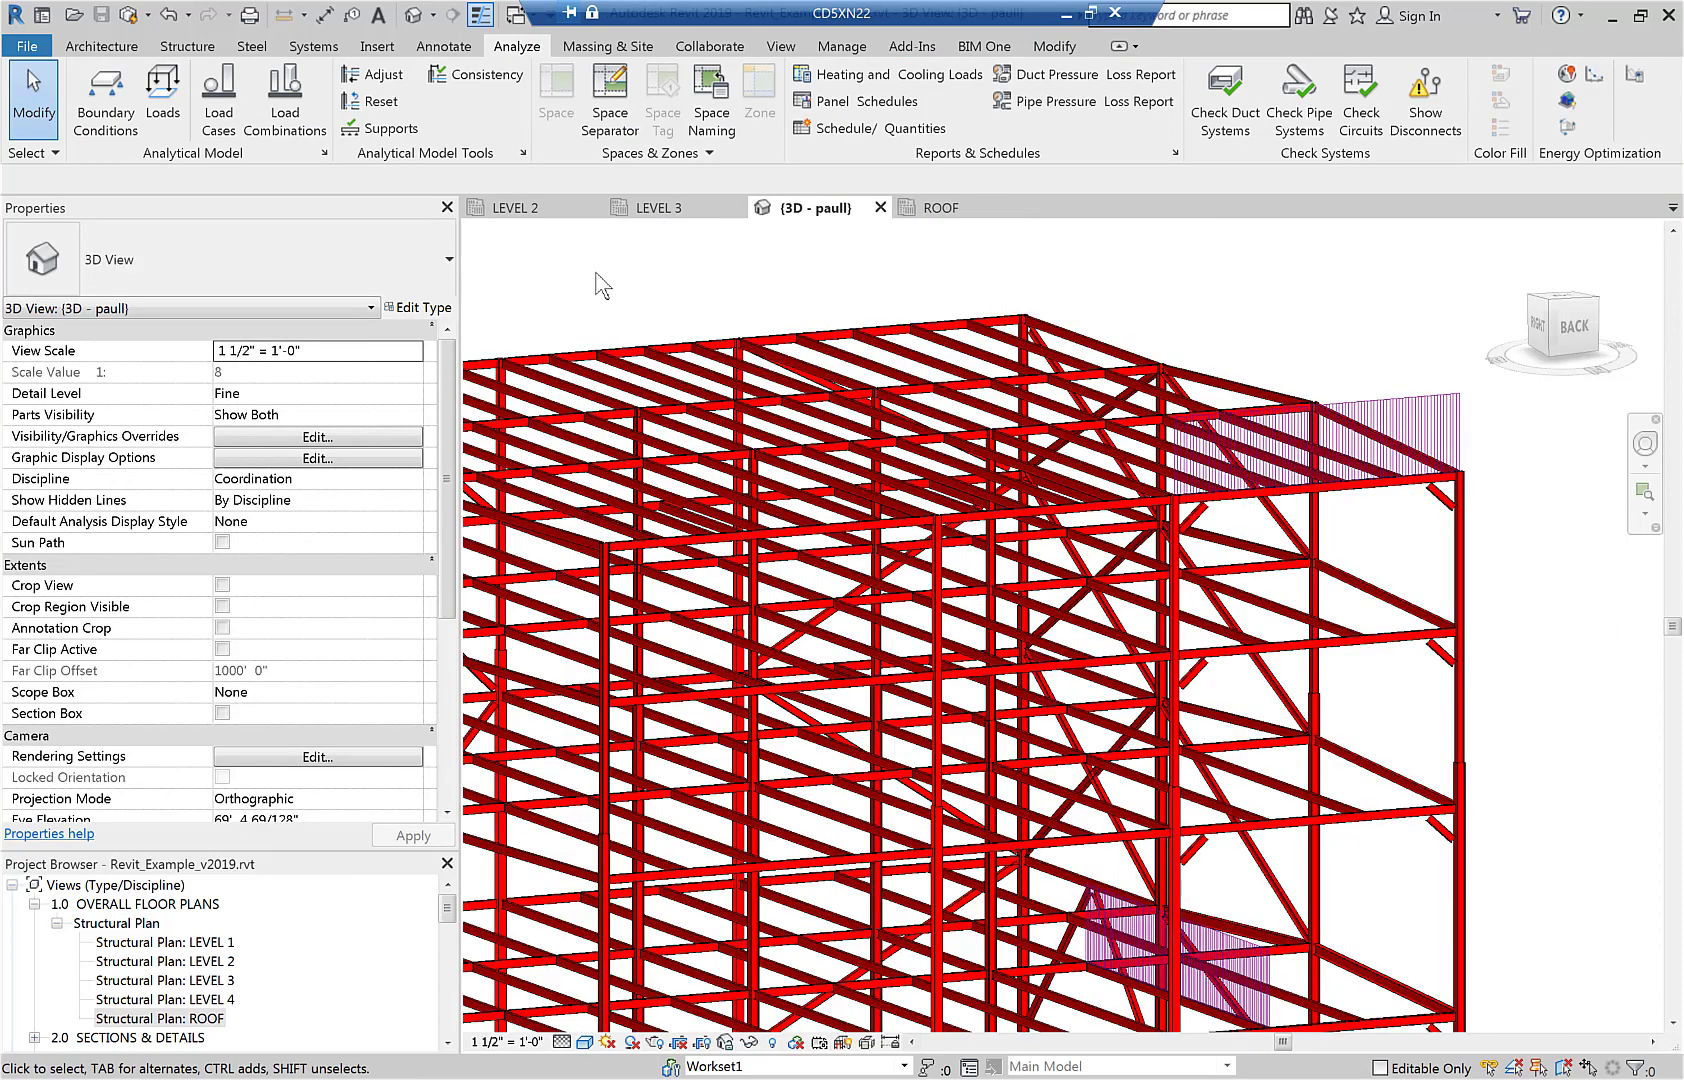
scroll(1340, 440, "down", 5)
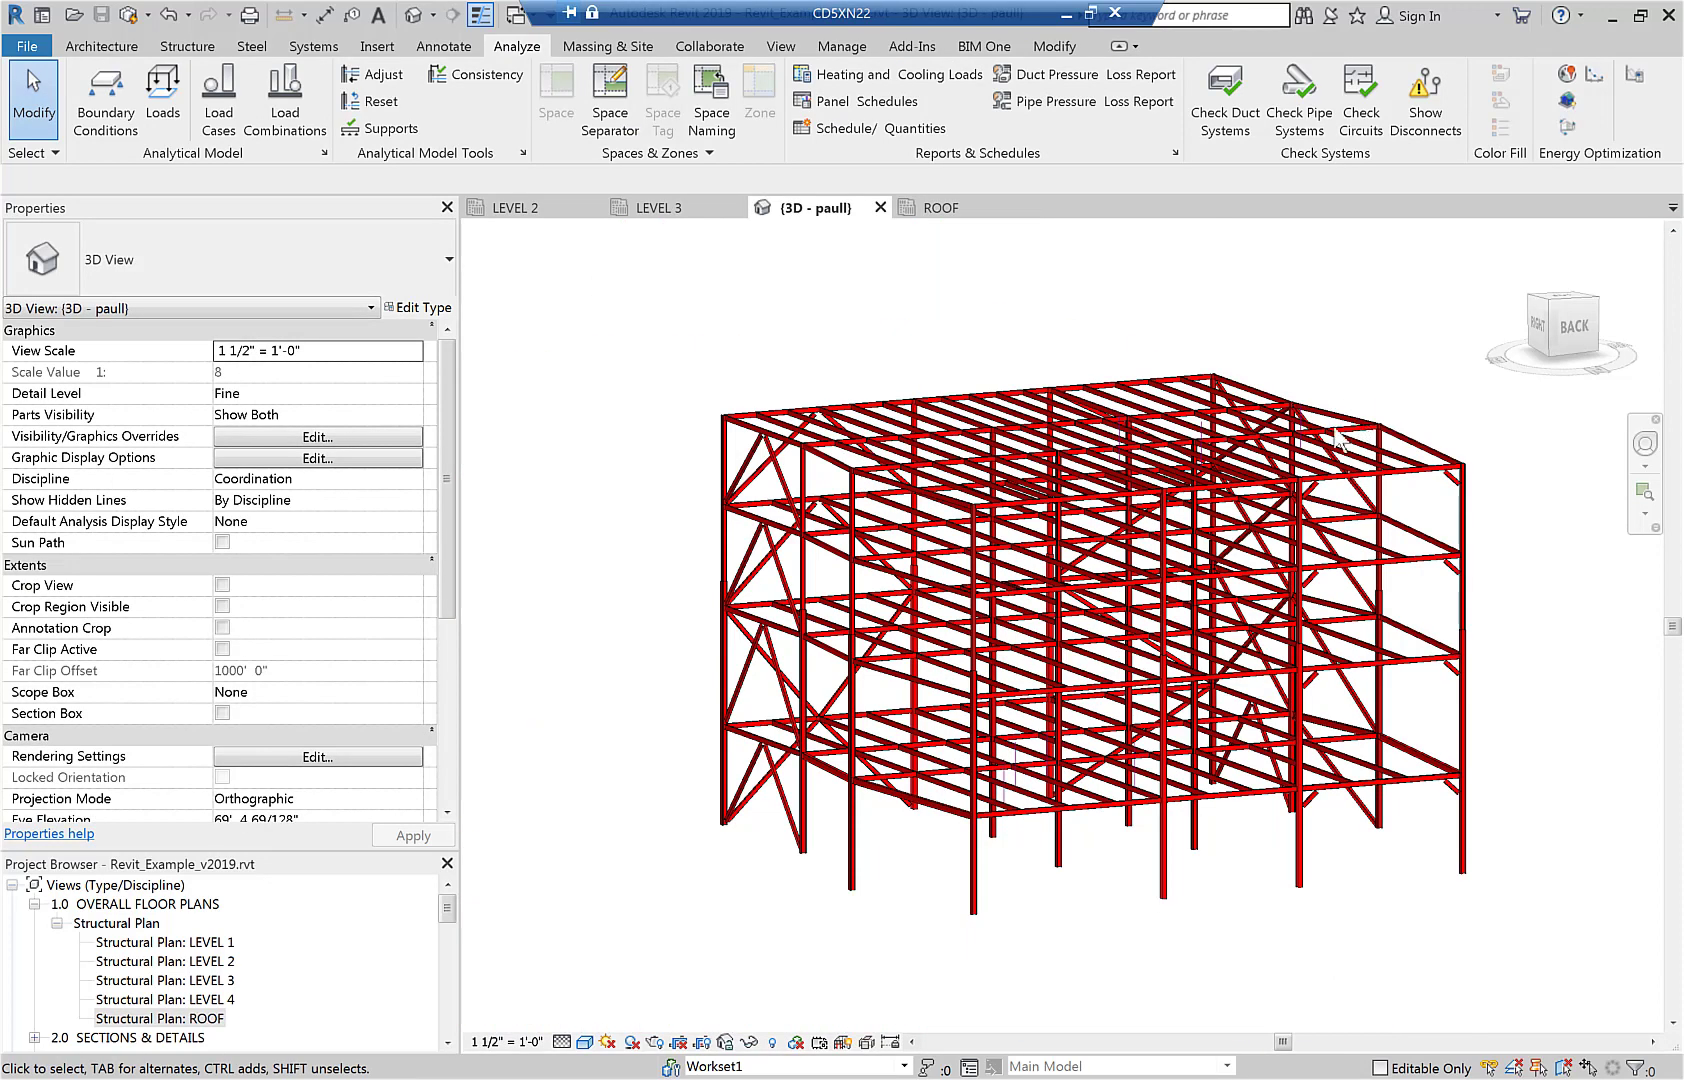
scroll(1250, 465, "up", 10)
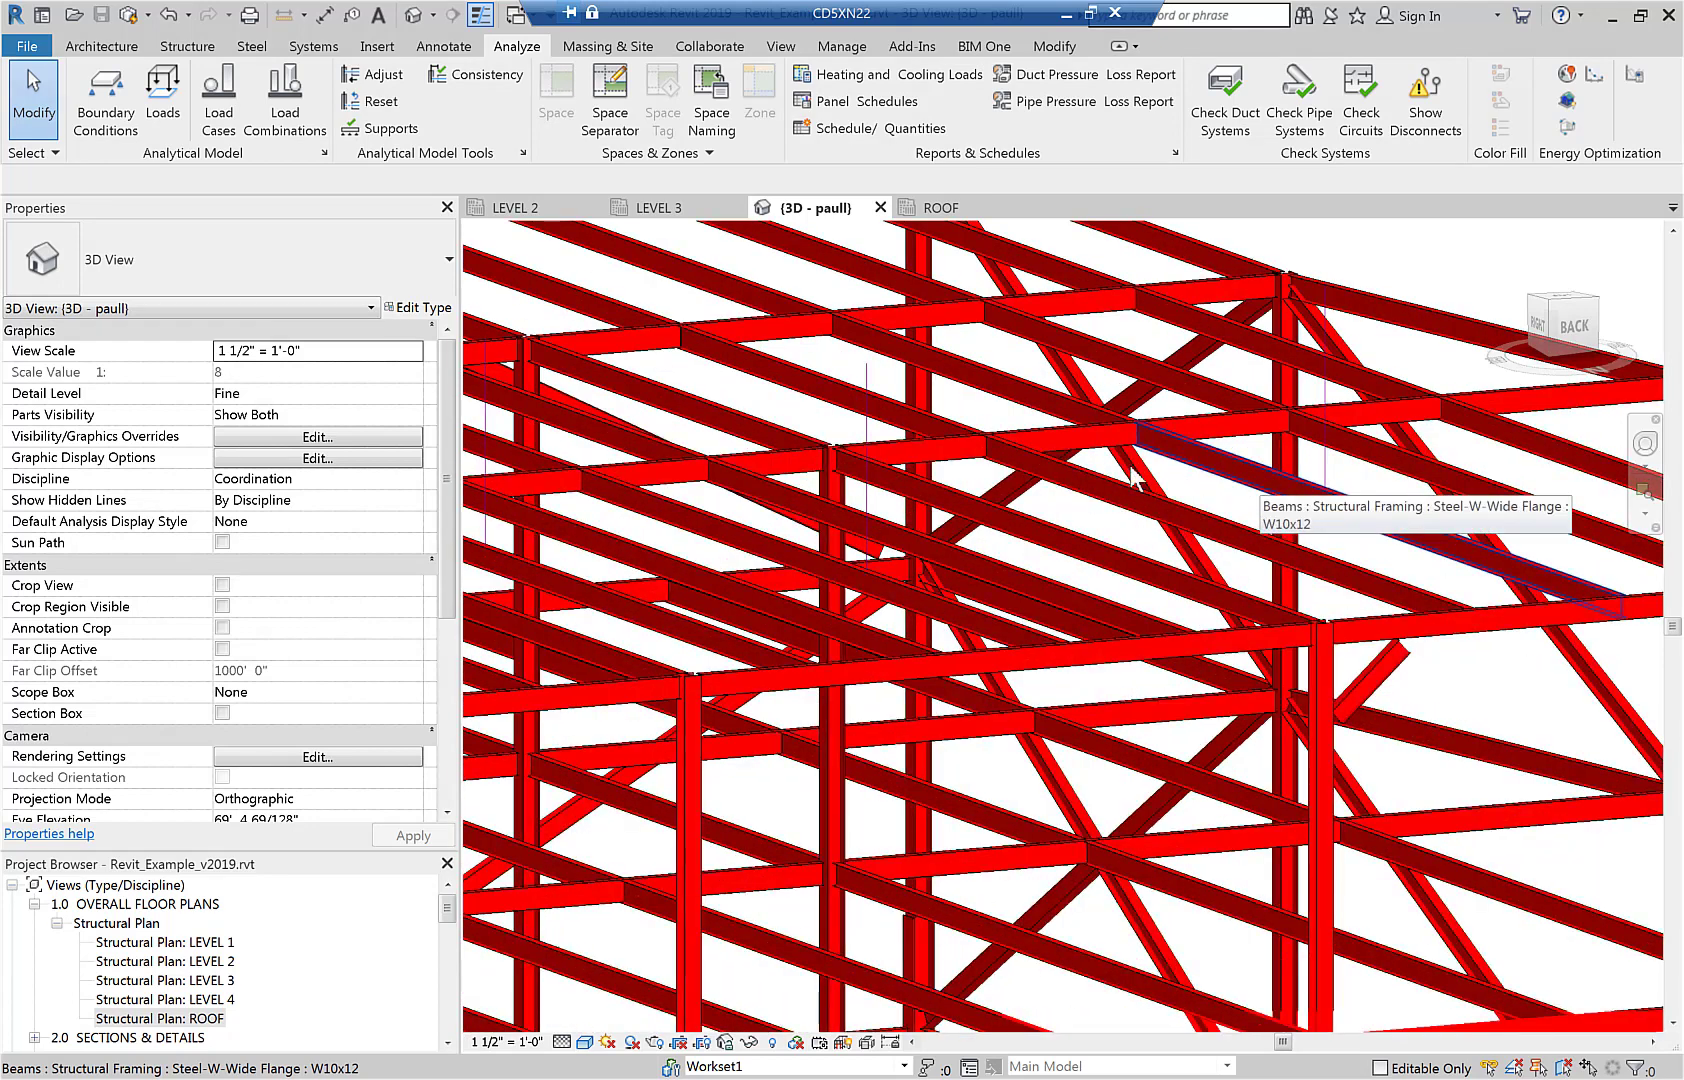
scroll(1335, 490, "up", 4)
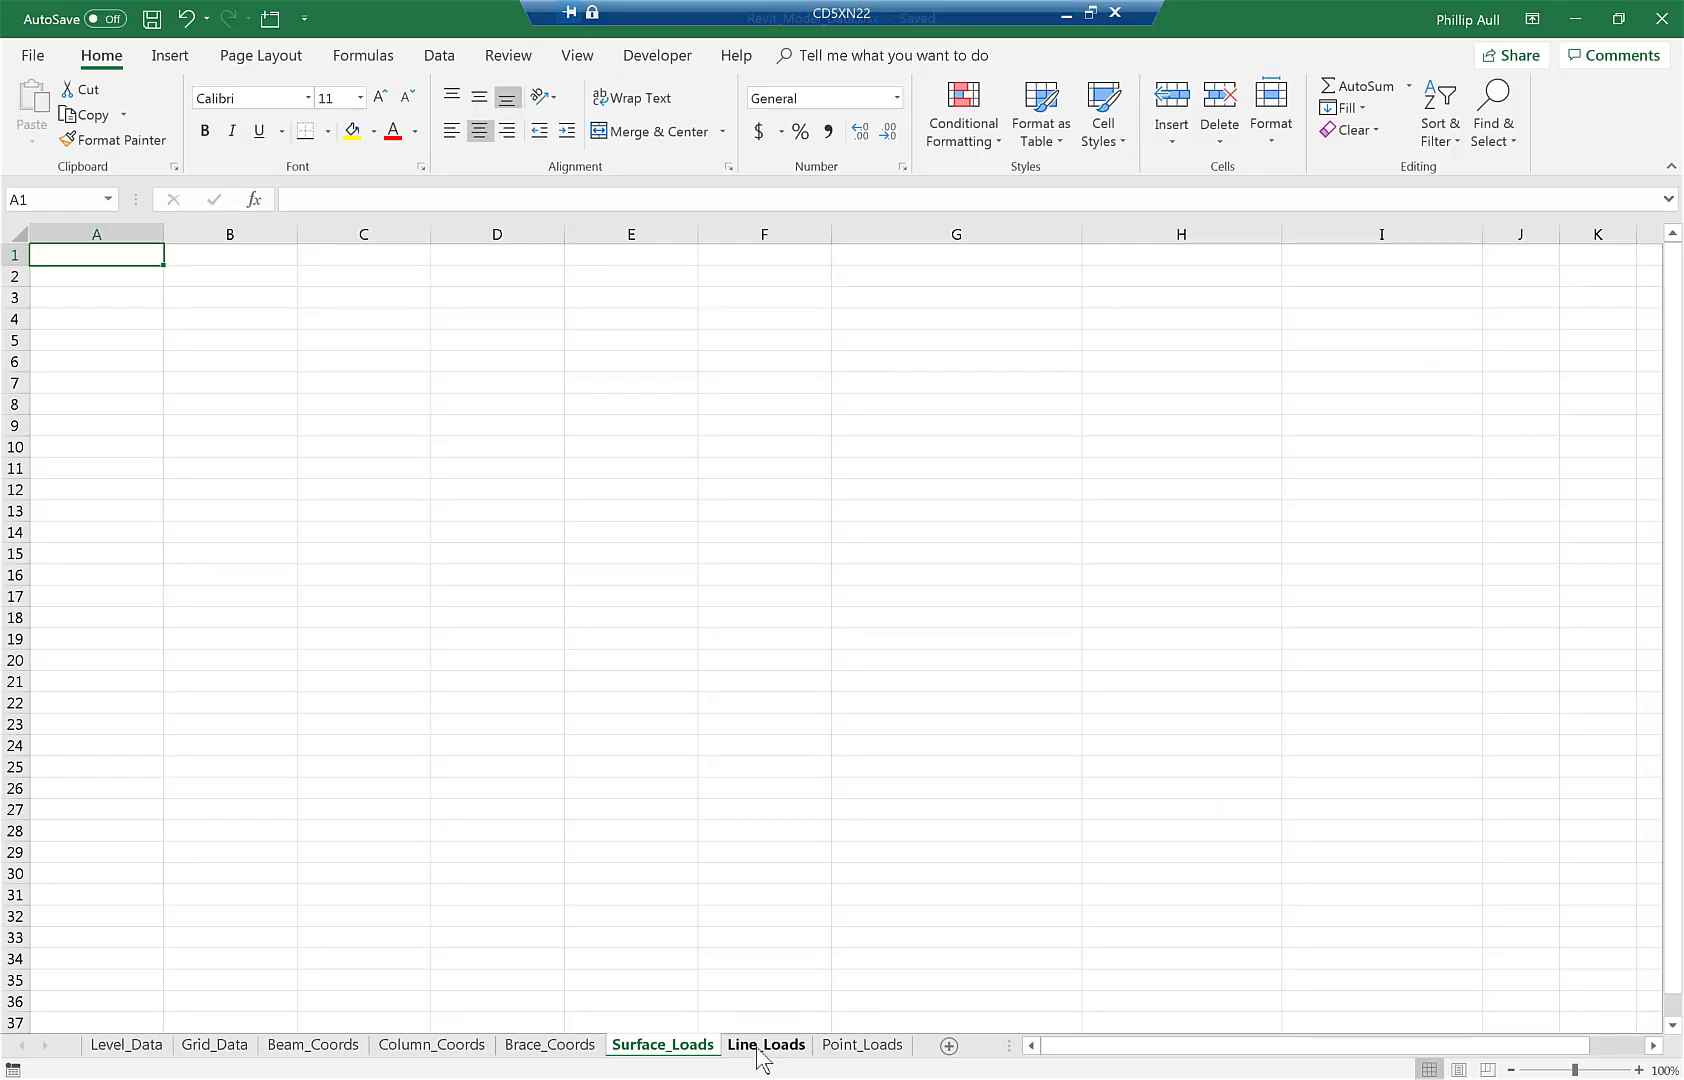
Check the Line_Loads and Point_Loads sheets of the Excel workbook and return to Revit.
left_click(760, 1046)
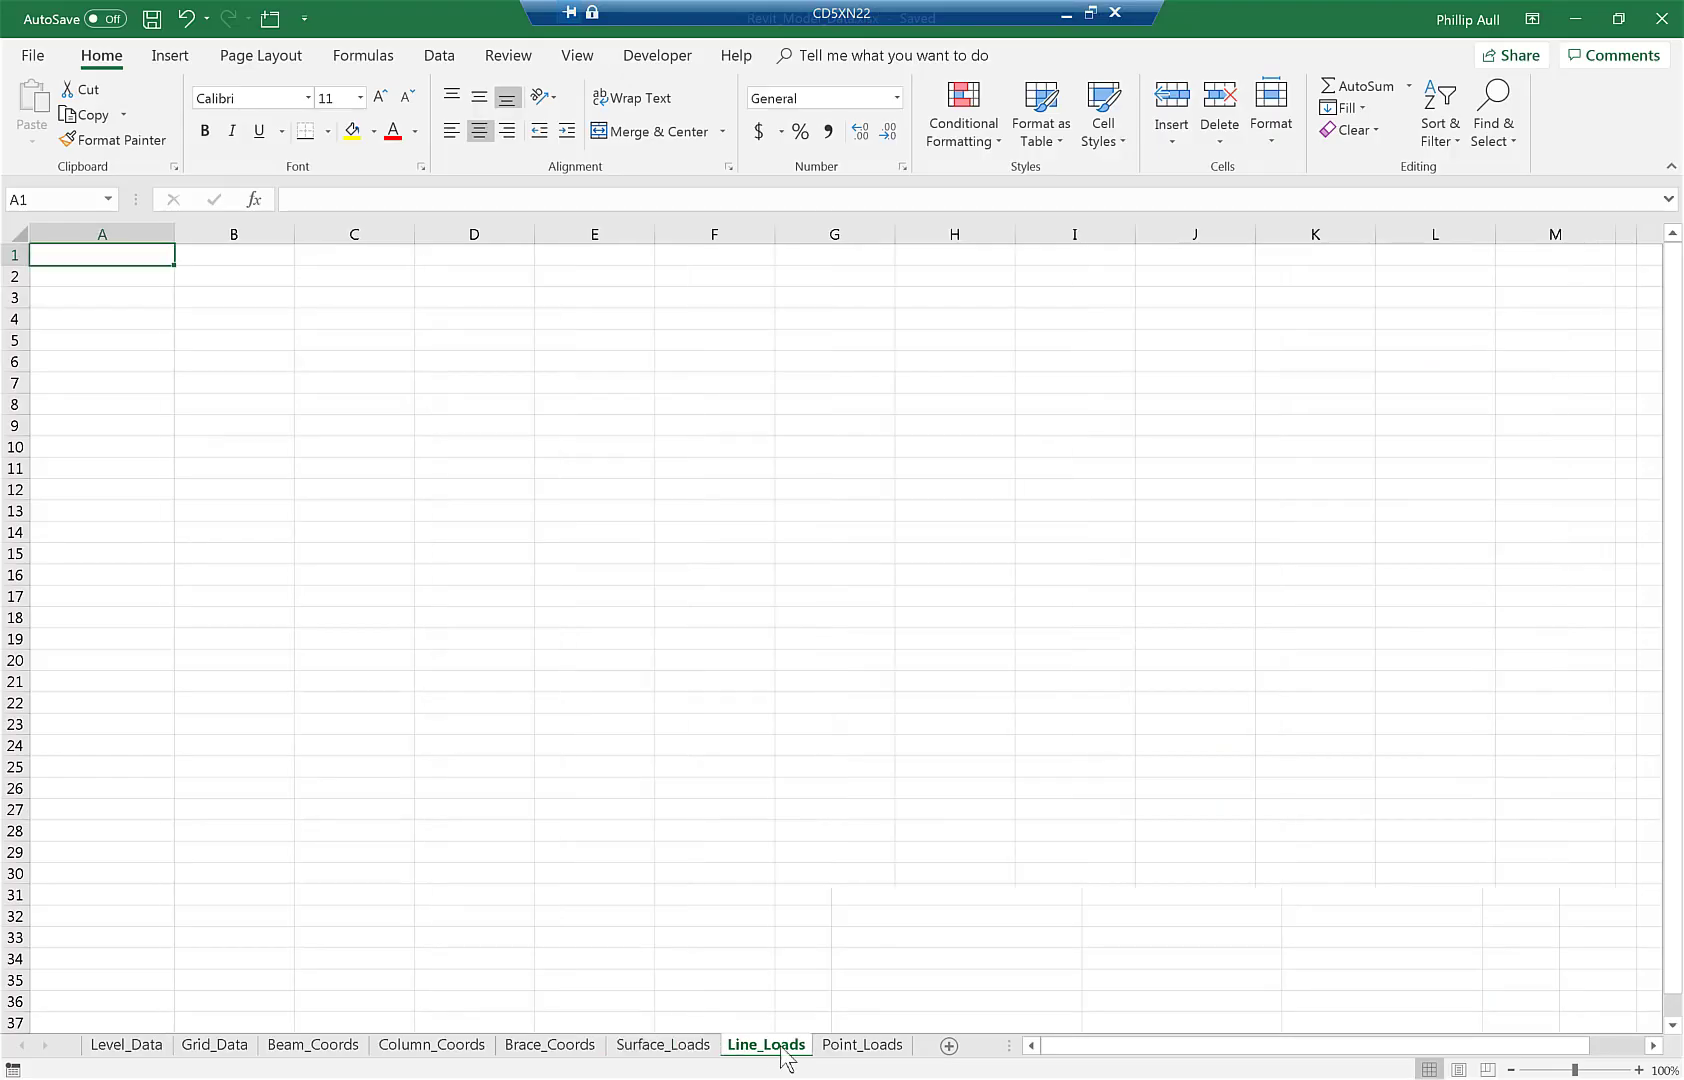
left_click(845, 1046)
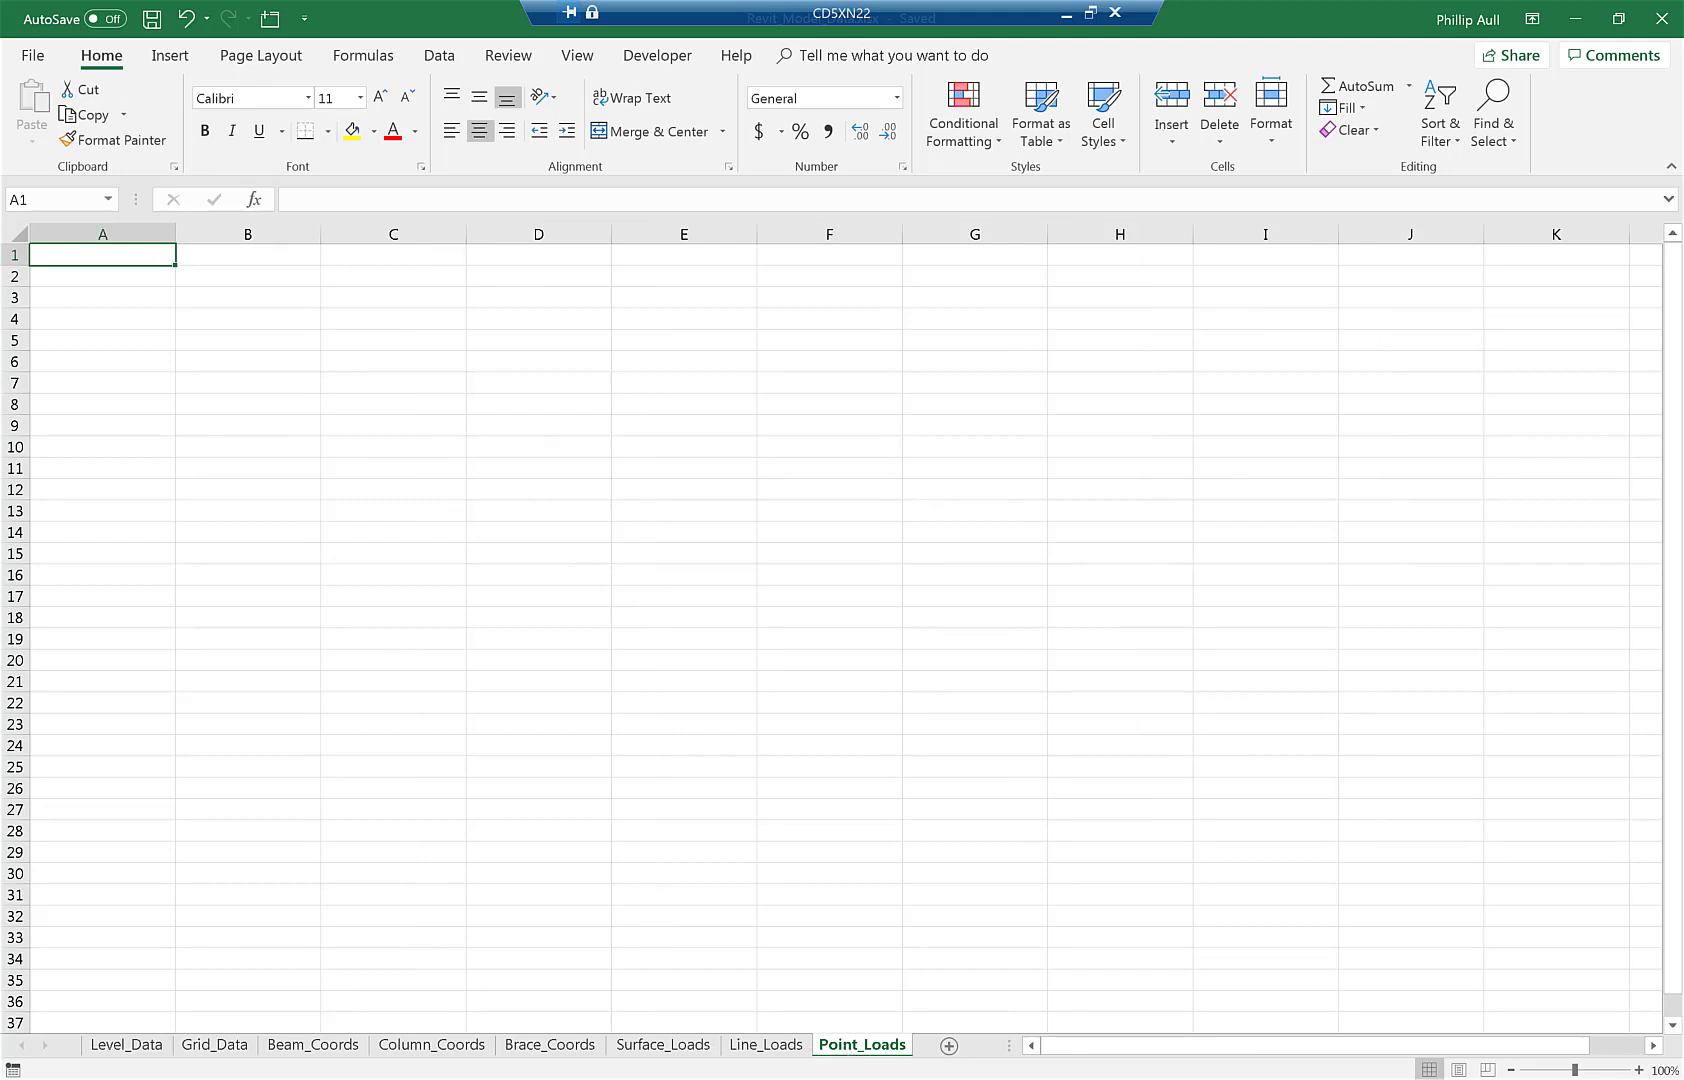
key("alt+Tab")
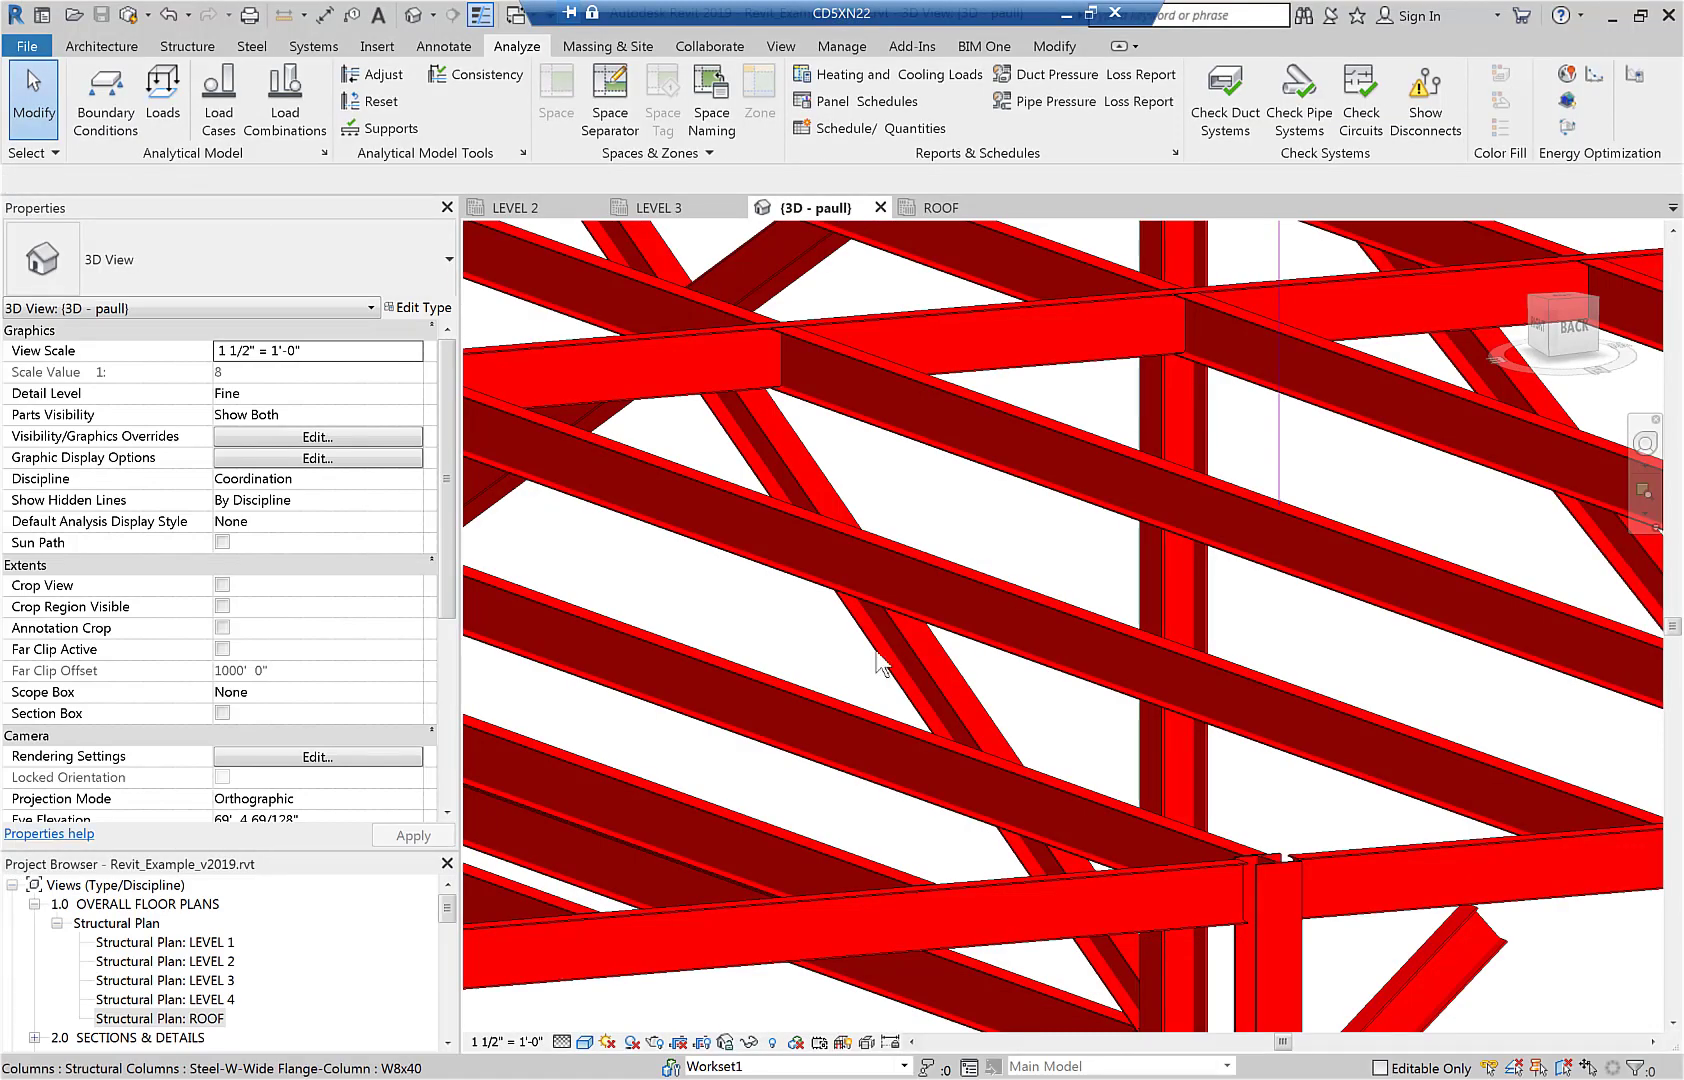
Open Export_Loads_To_Excel.dyn in Dynamo and run it to export the model's loads to Excel.
left_click(830, 48)
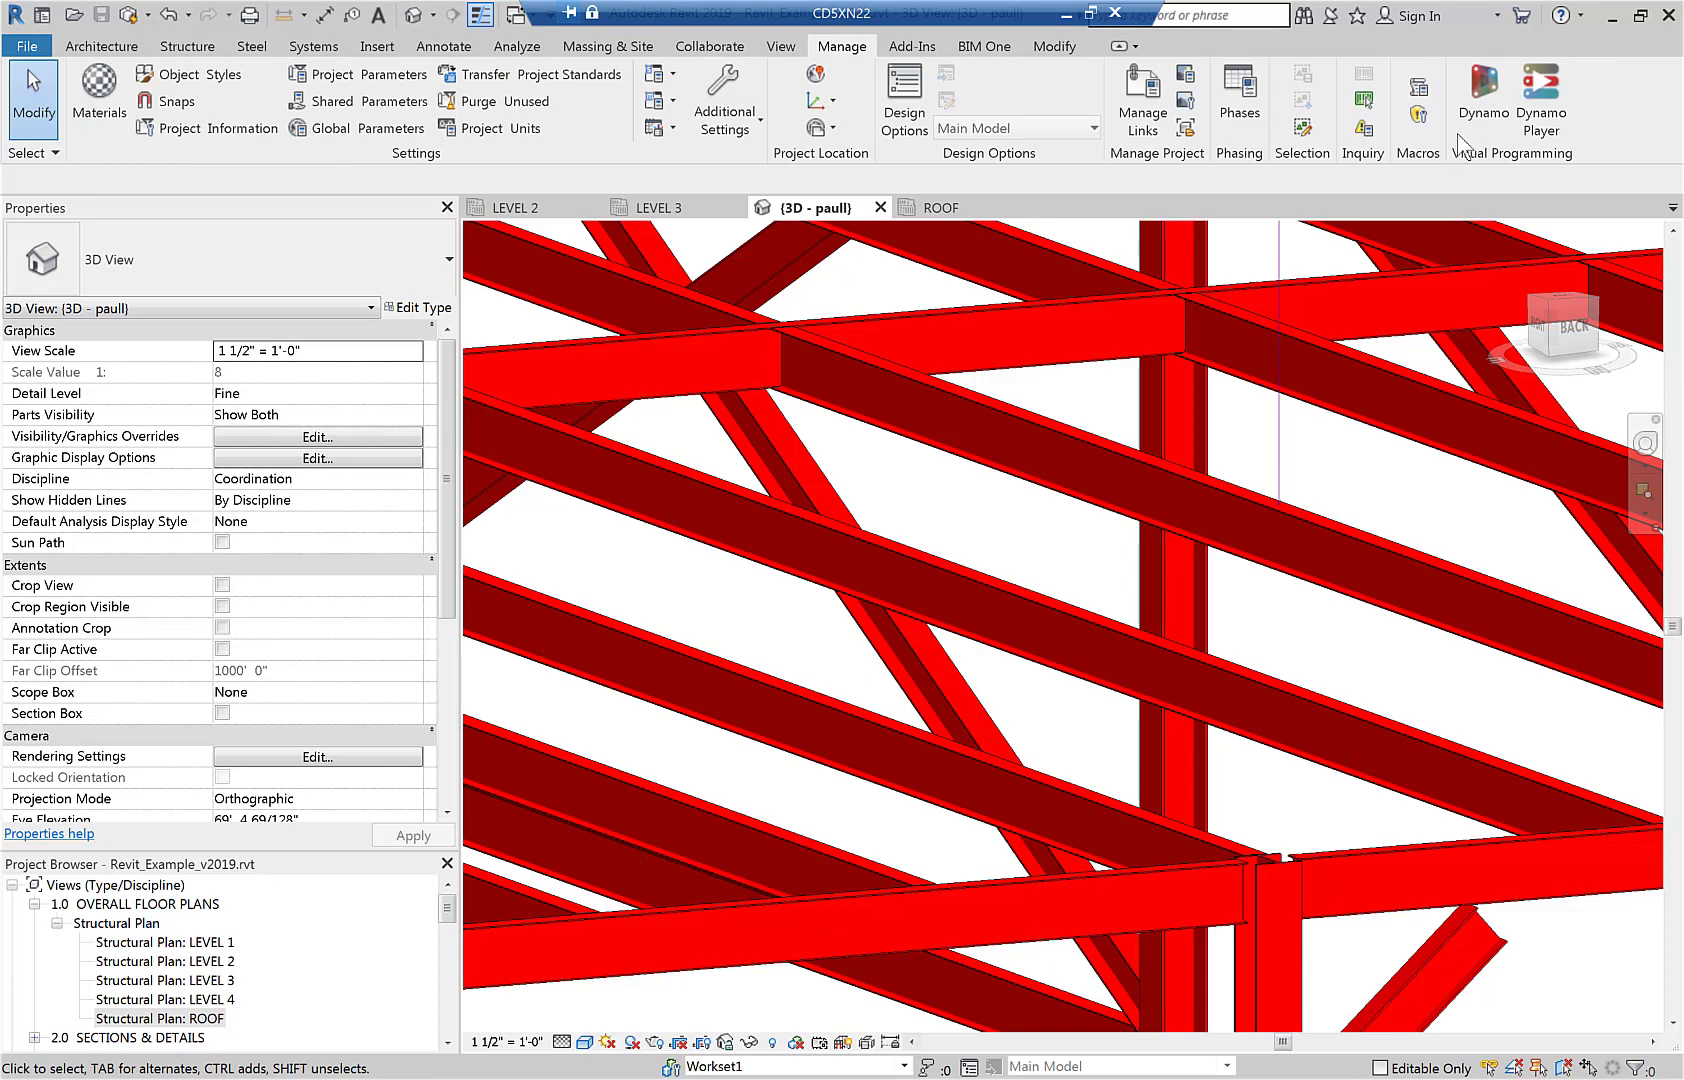
left_click(1482, 101)
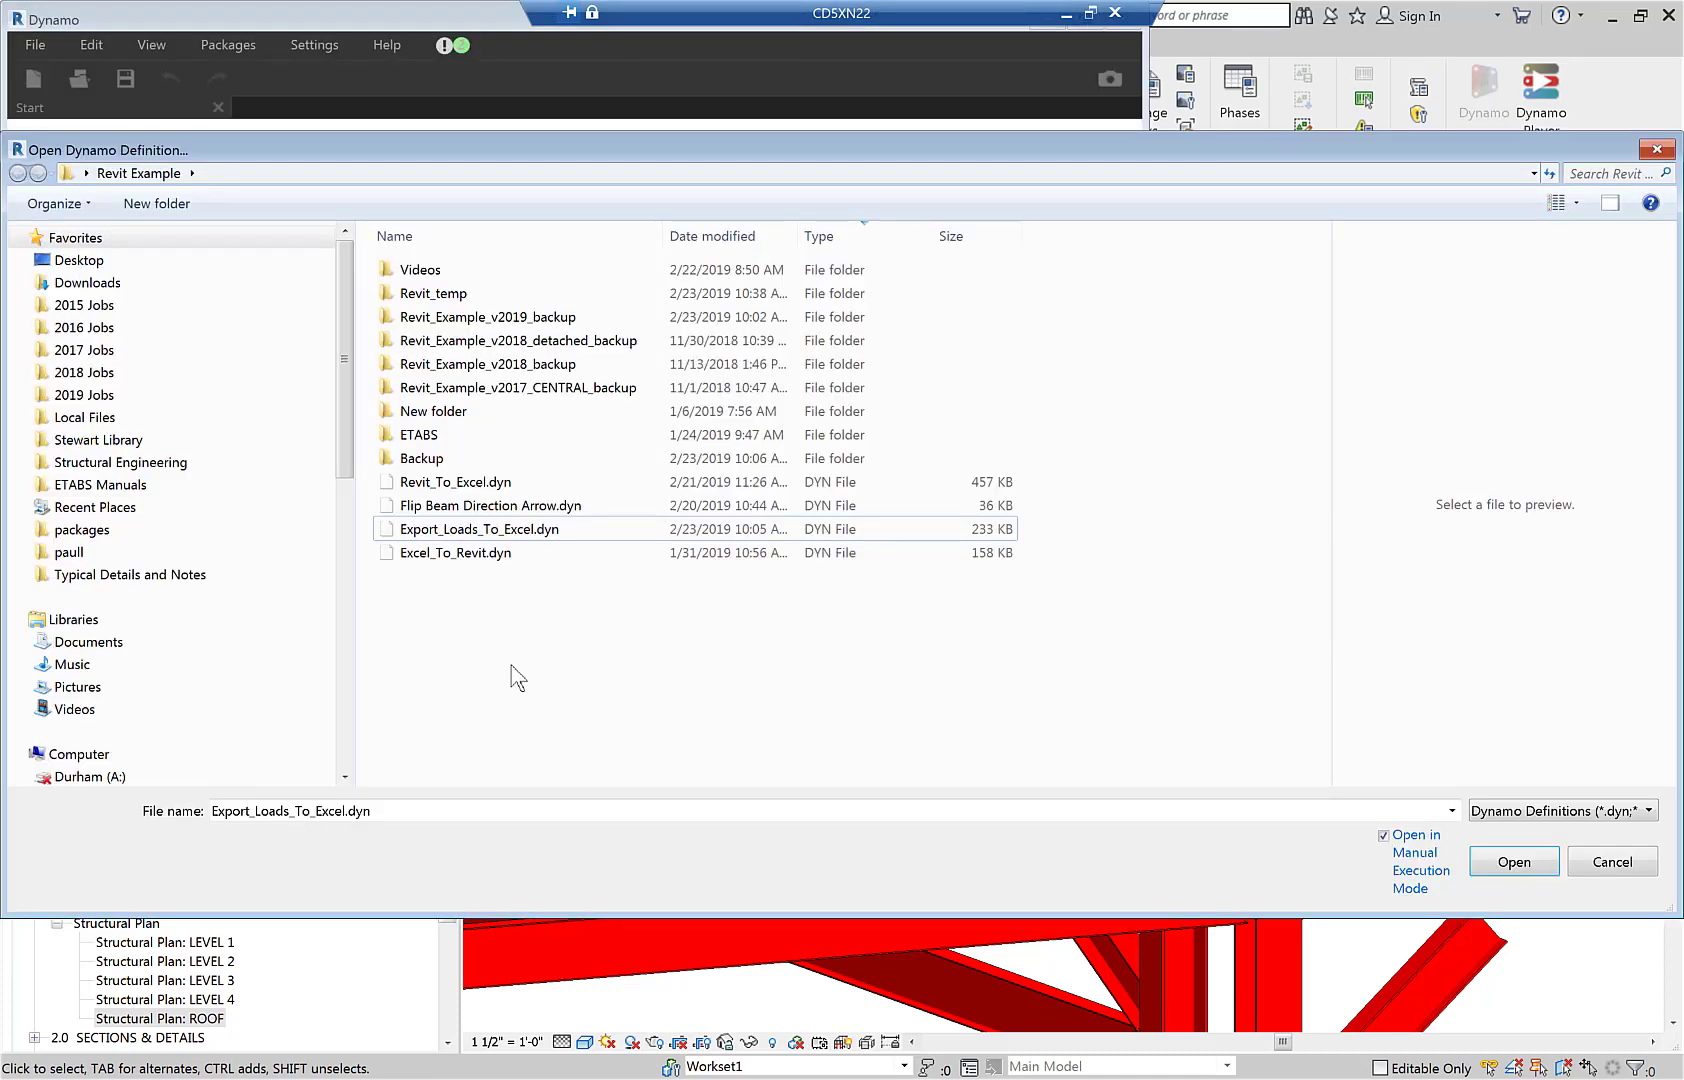
left_click(447, 529)
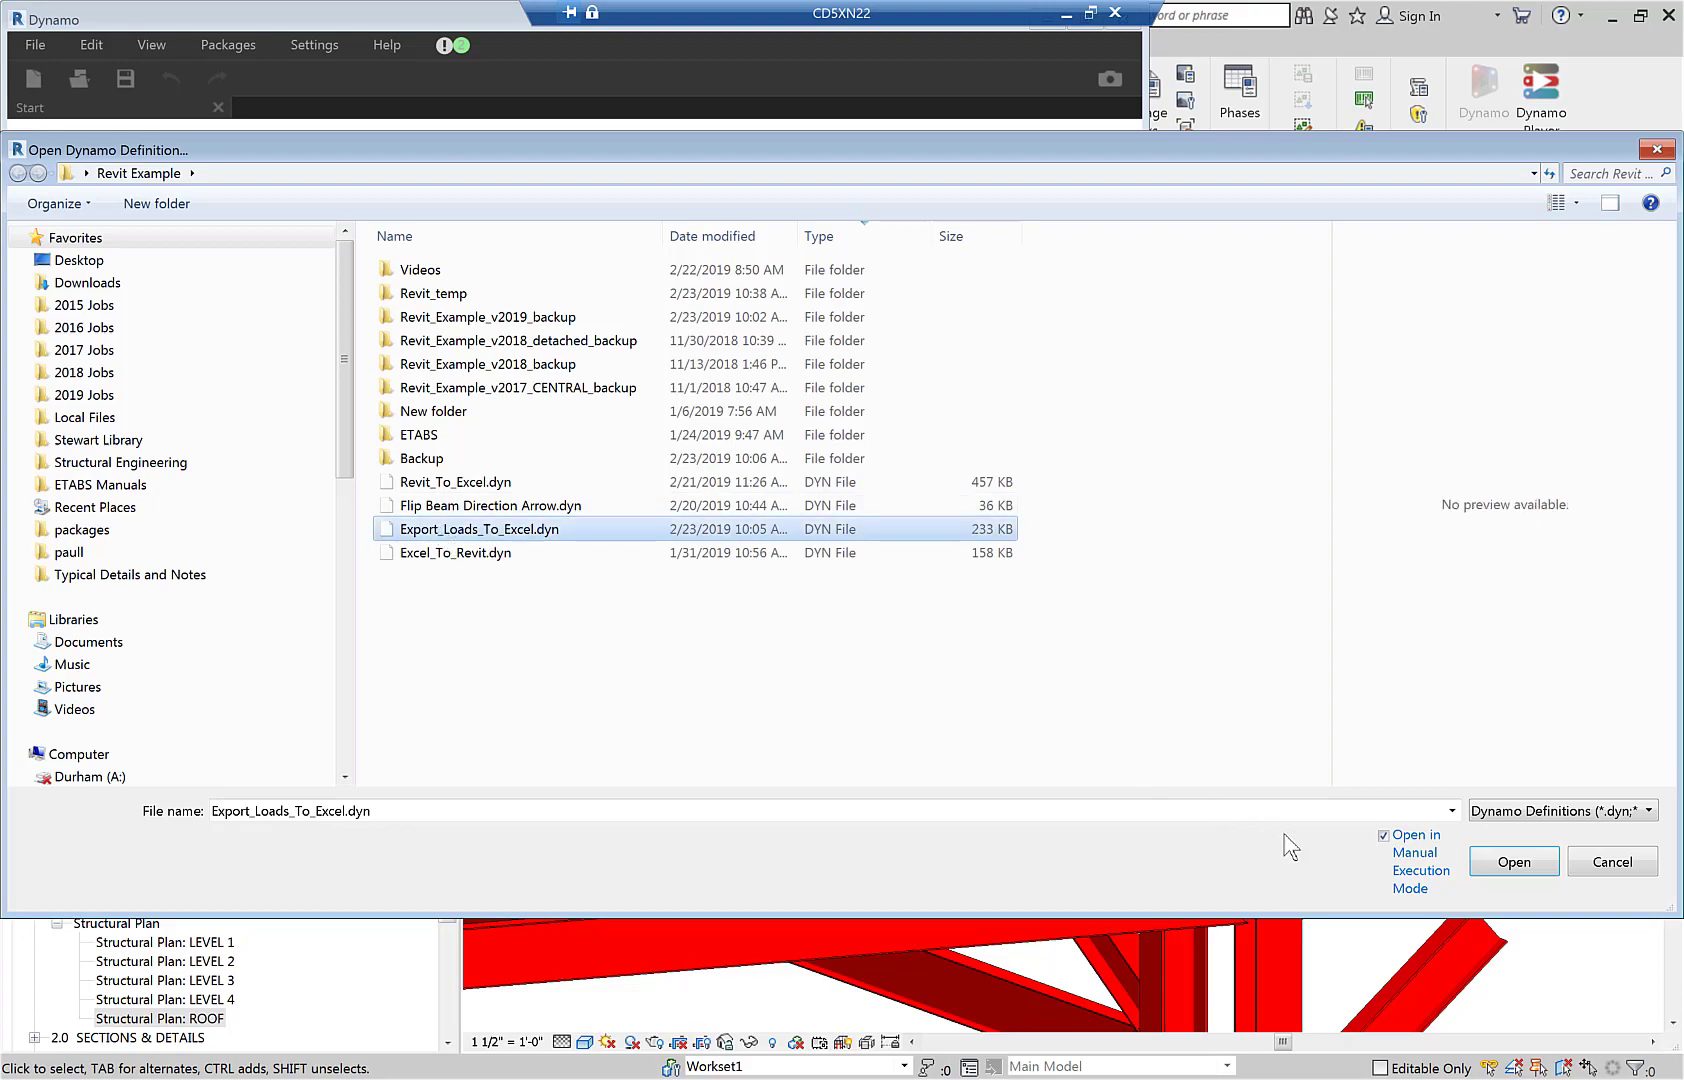
left_click(1500, 865)
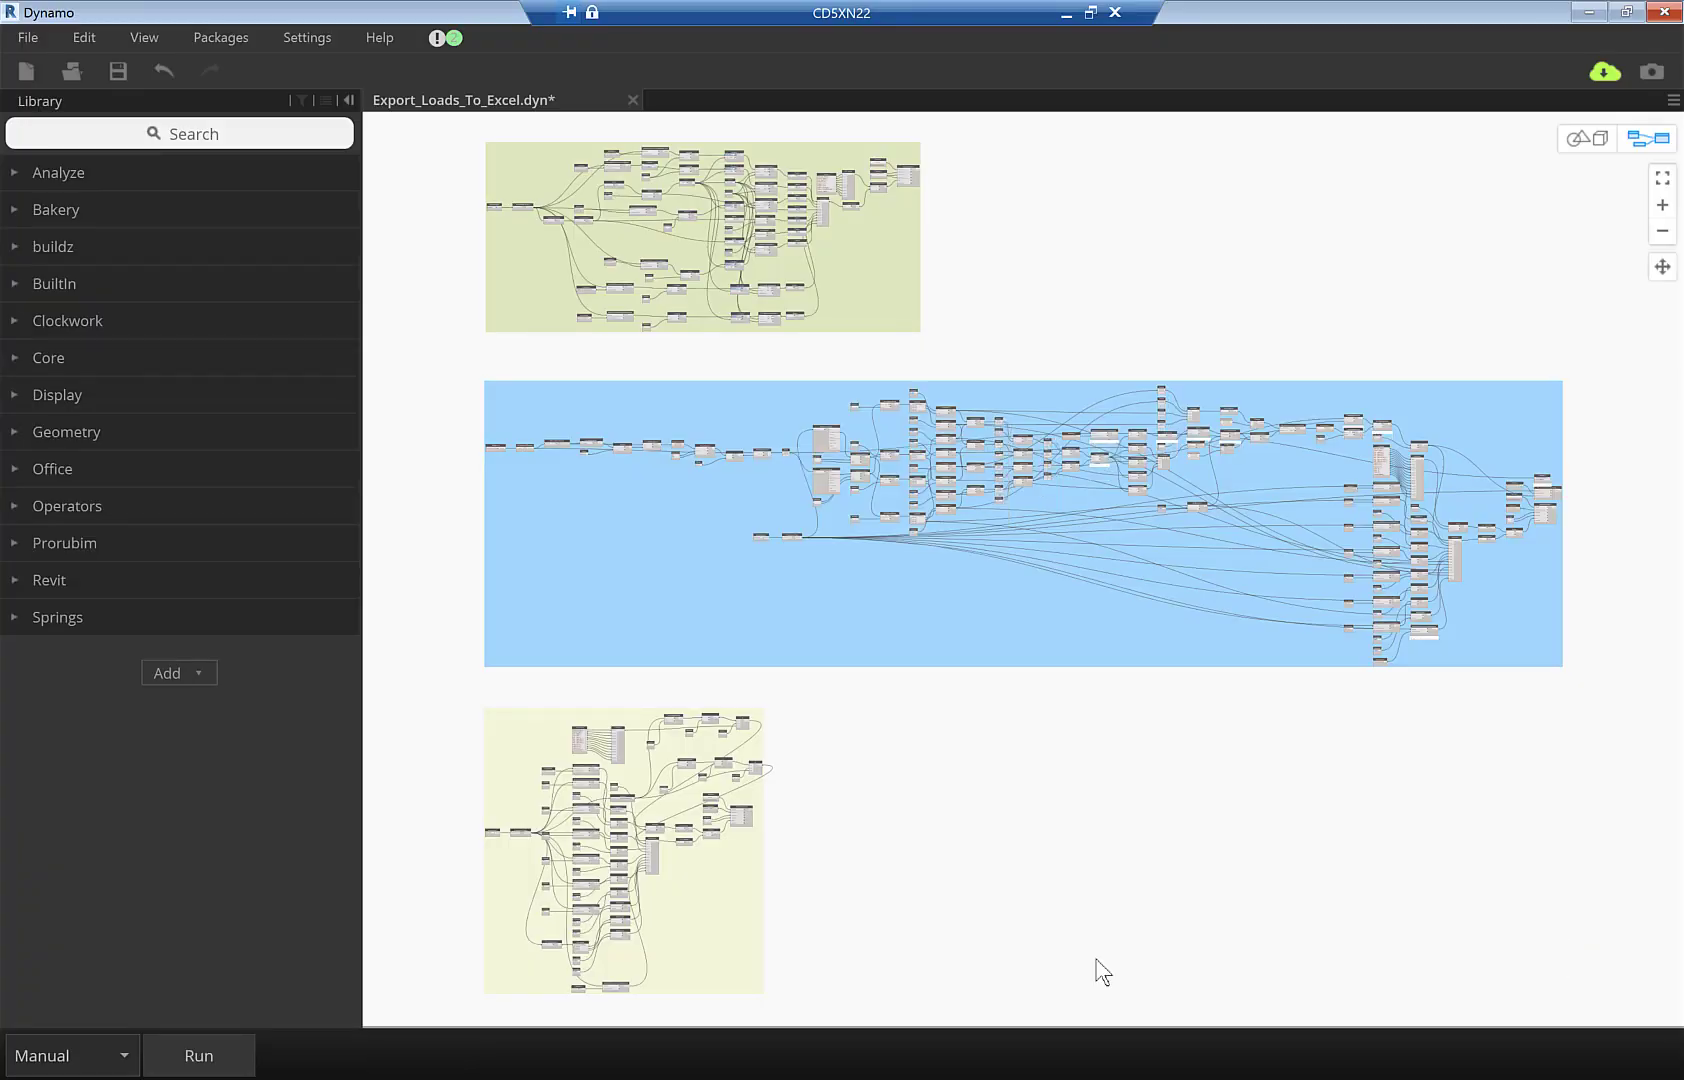
left_click(201, 1062)
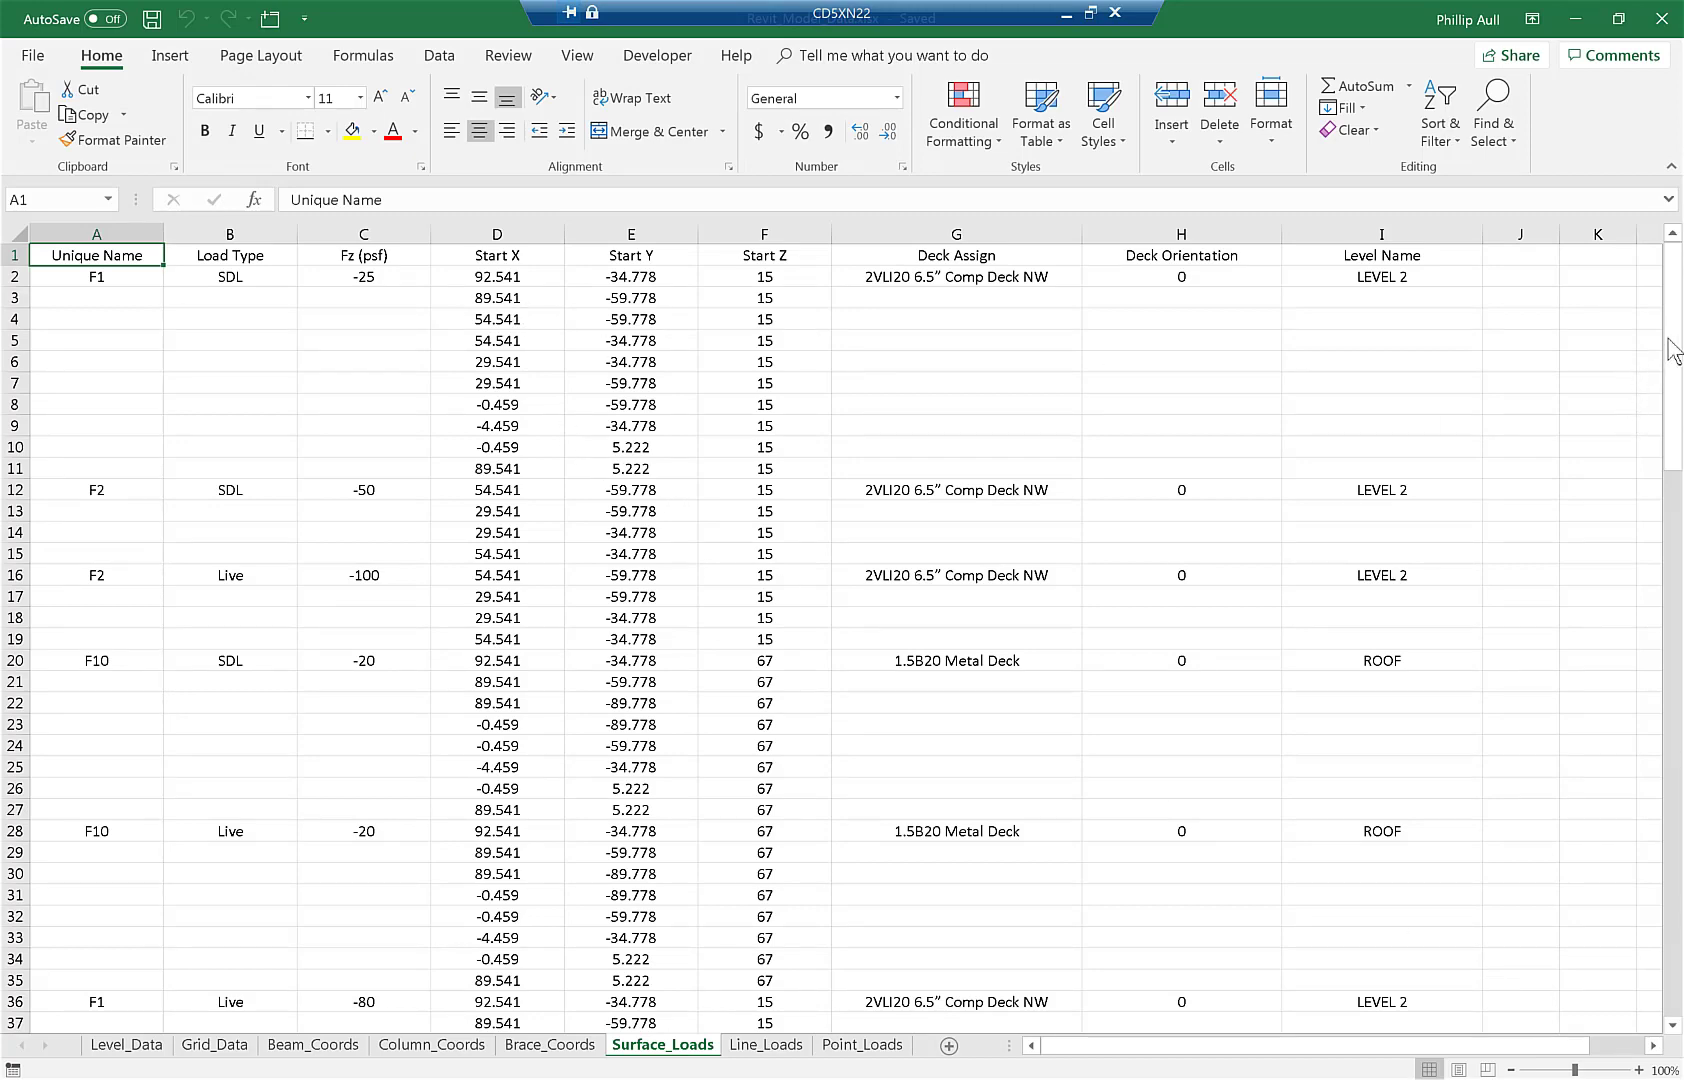
Review the exported data on the Surface_Loads, Line_Loads and Point_Loads sheets in Excel.
left_click_drag(1670, 350, 1619, 305)
left_click(767, 1045)
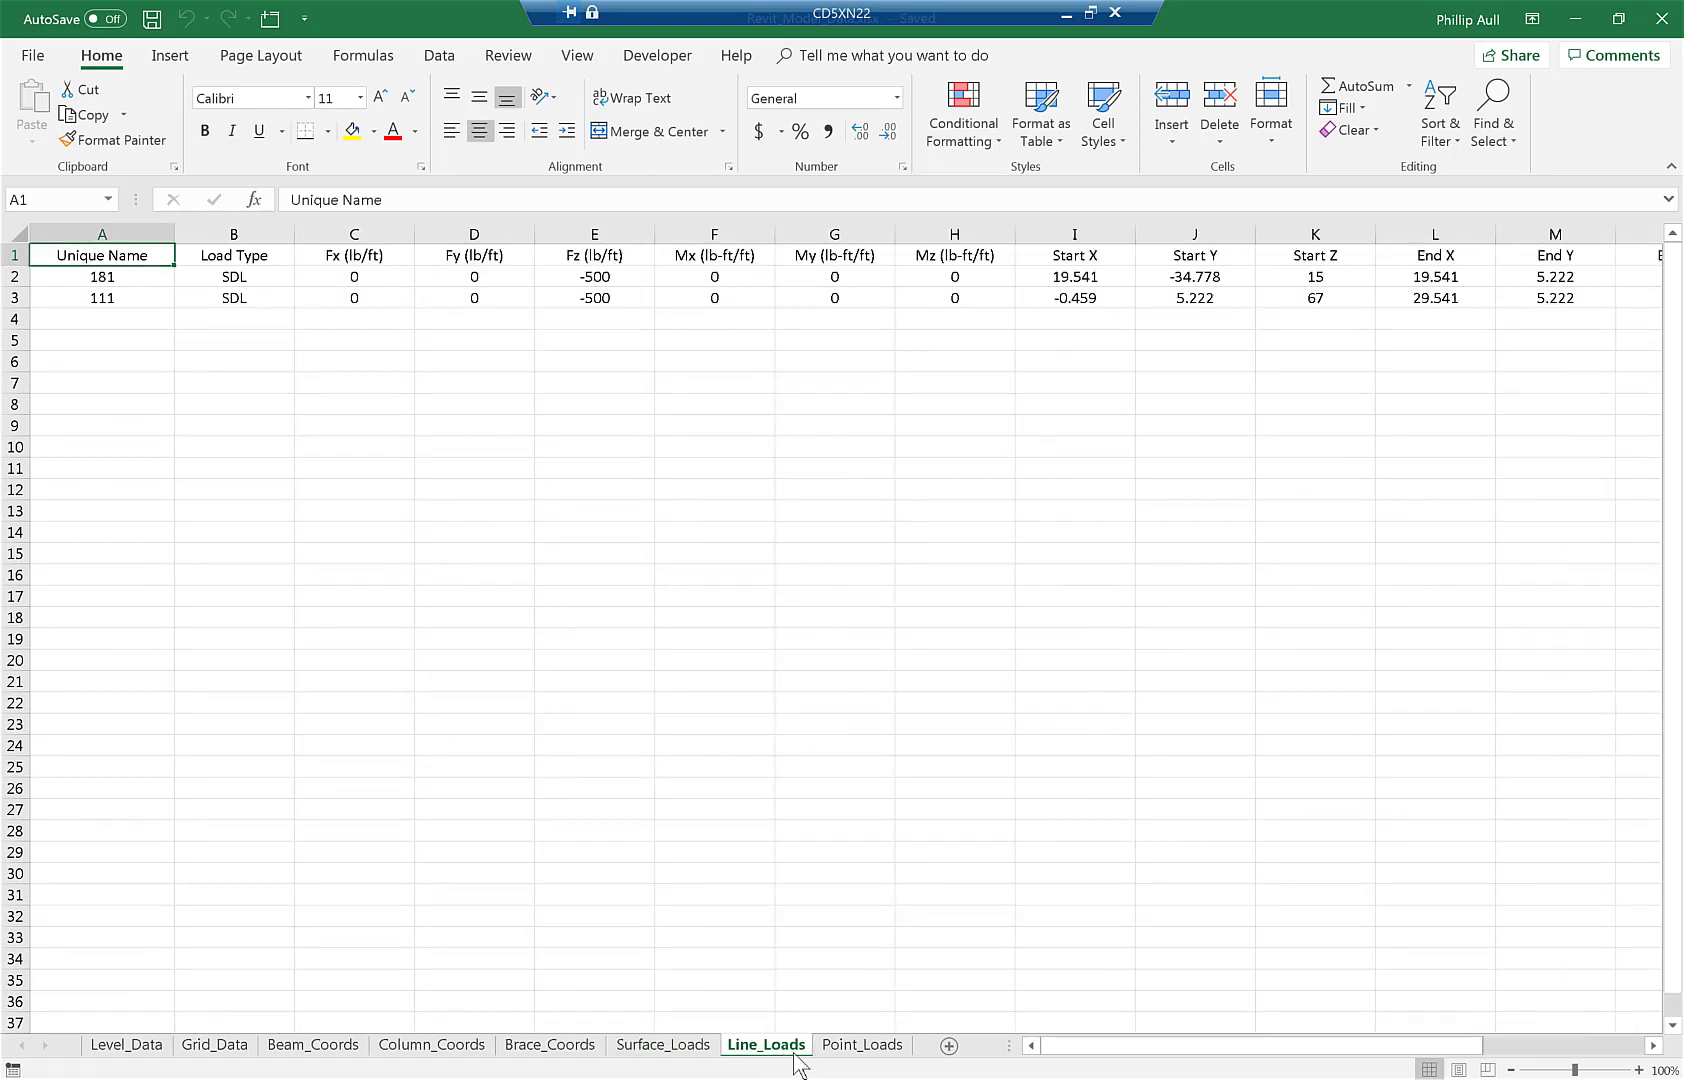
left_click(861, 1050)
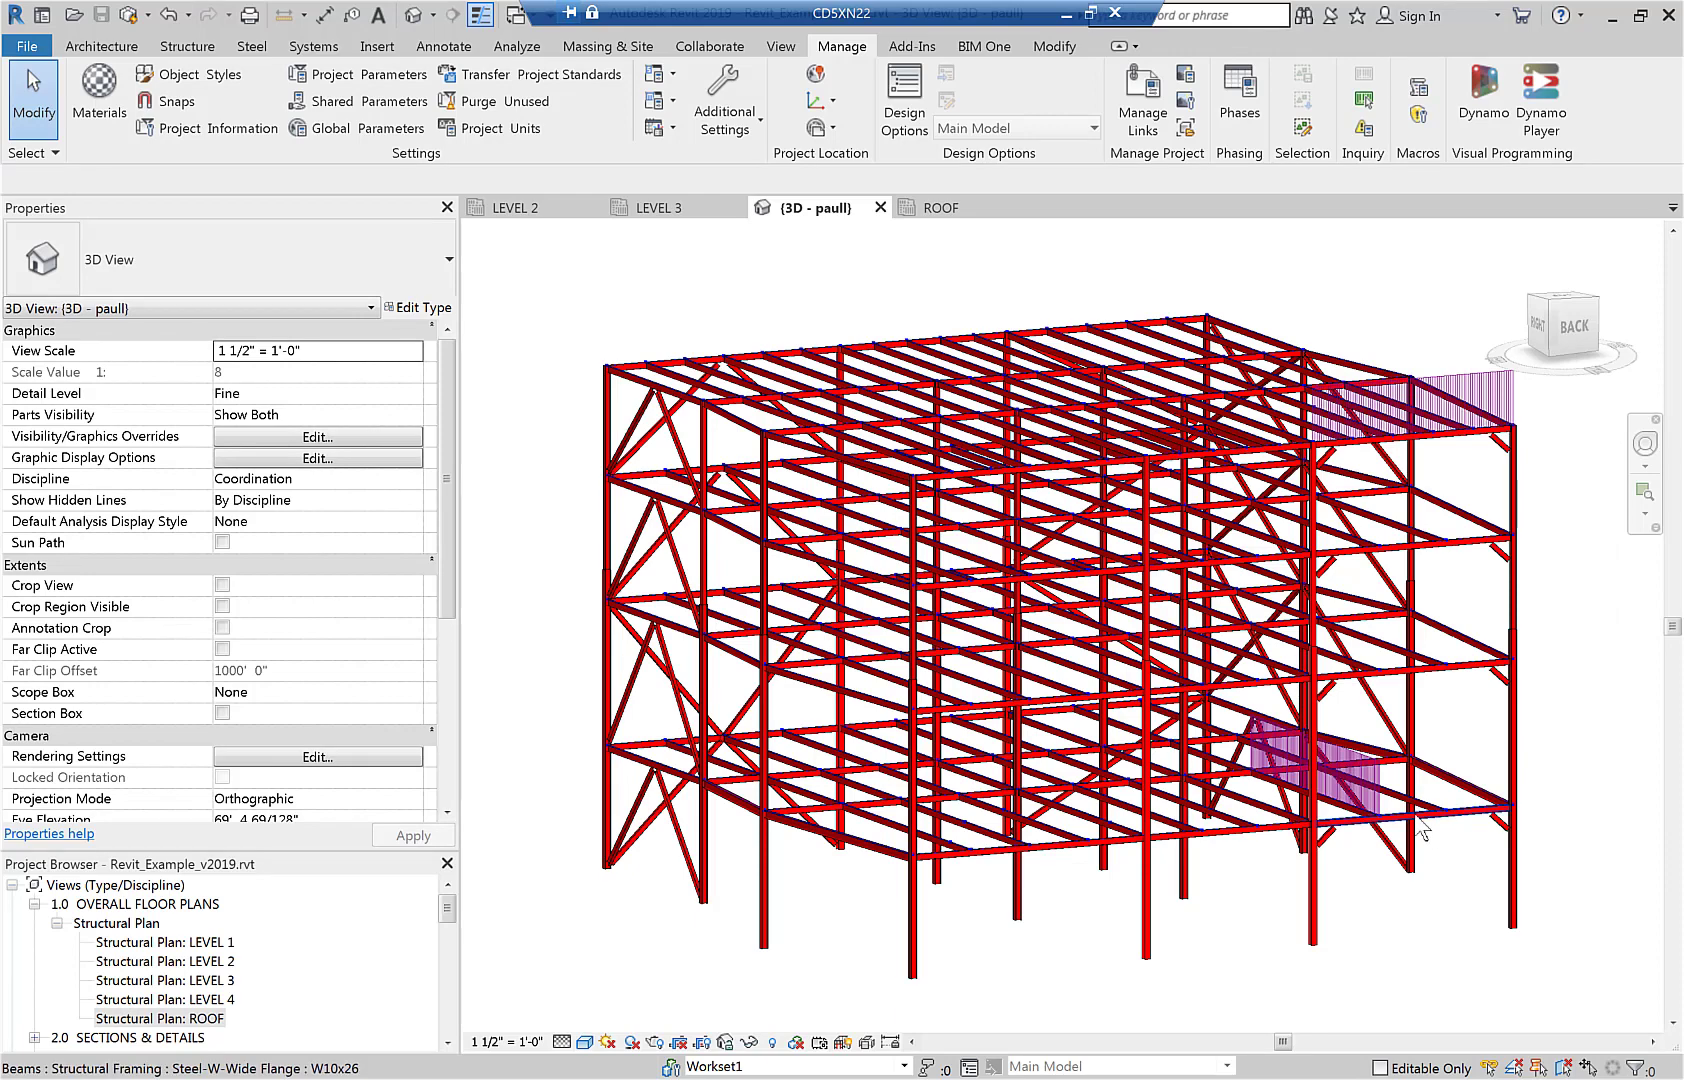
In the Revit 3D view, compare the LEVEL 2 loaded beam's Unique Name with its line load's Beam Unique ID.
scroll(1422, 828, "up", 10)
left_click(820, 778)
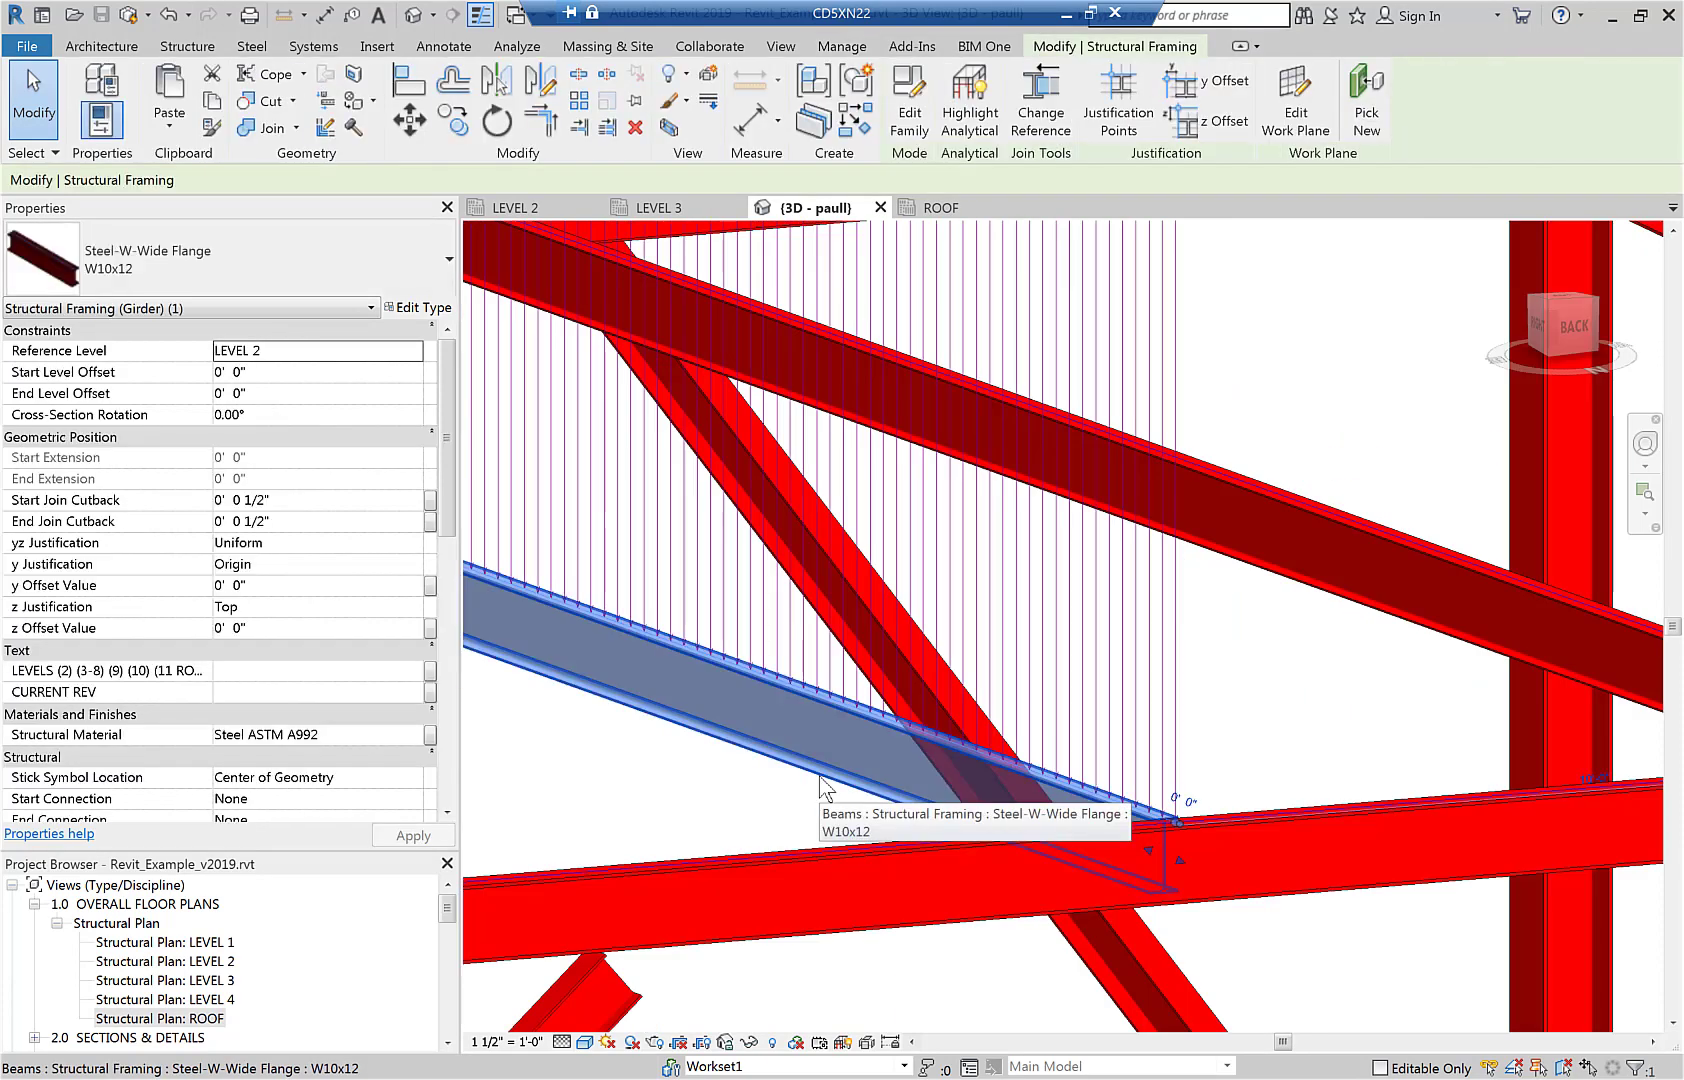
left_click_drag(442, 518, 460, 715)
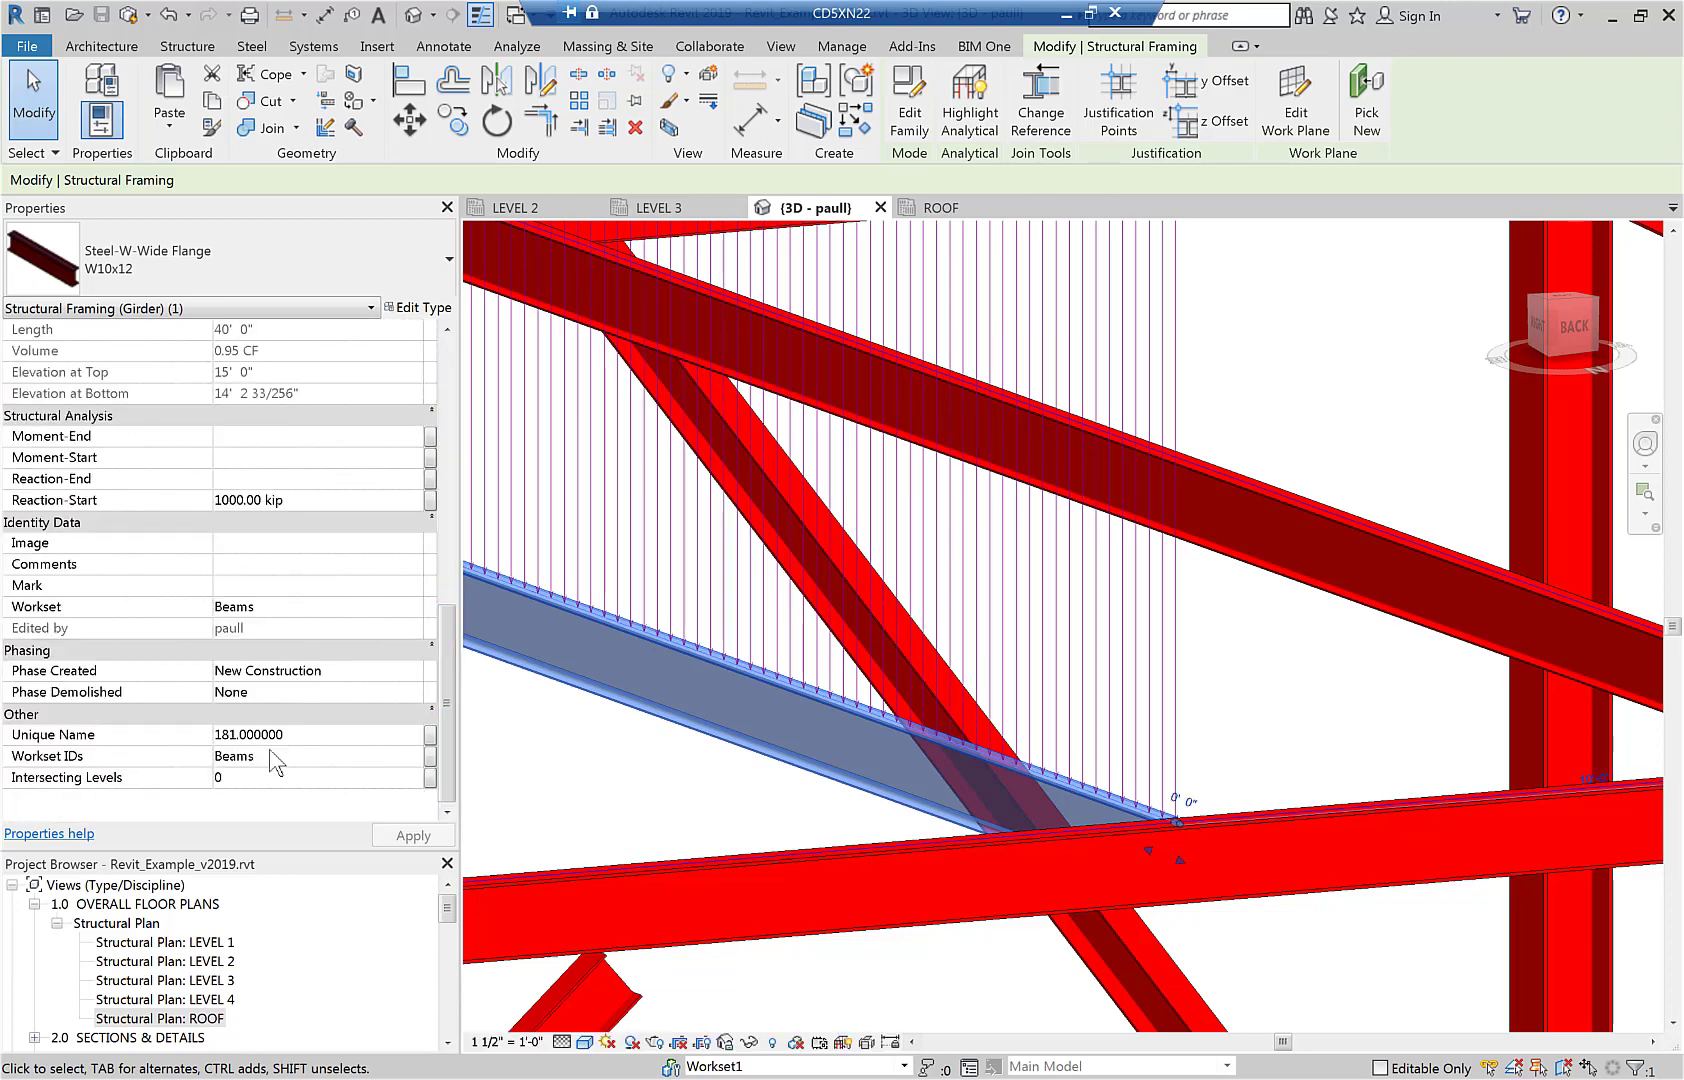
left_click(1177, 666)
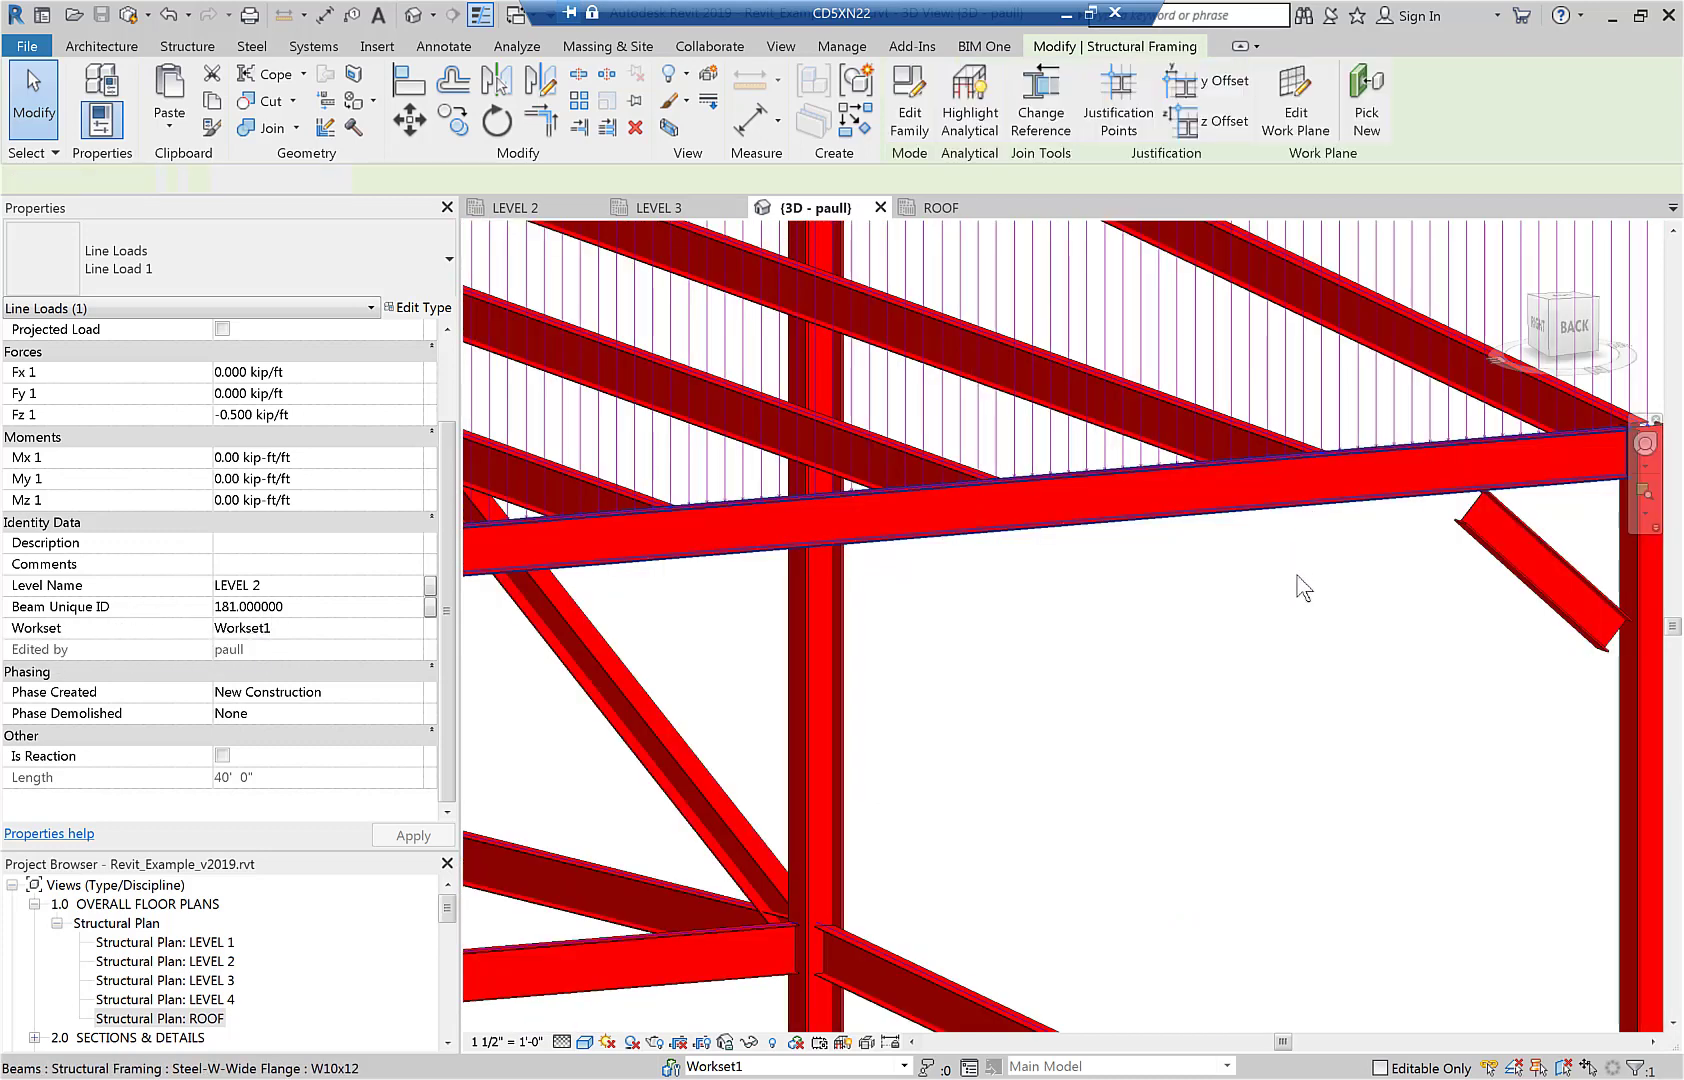
Inspect the Unique Name of the loaded roof edge beam and select the line load above it for comparison.
left_click(1303, 588)
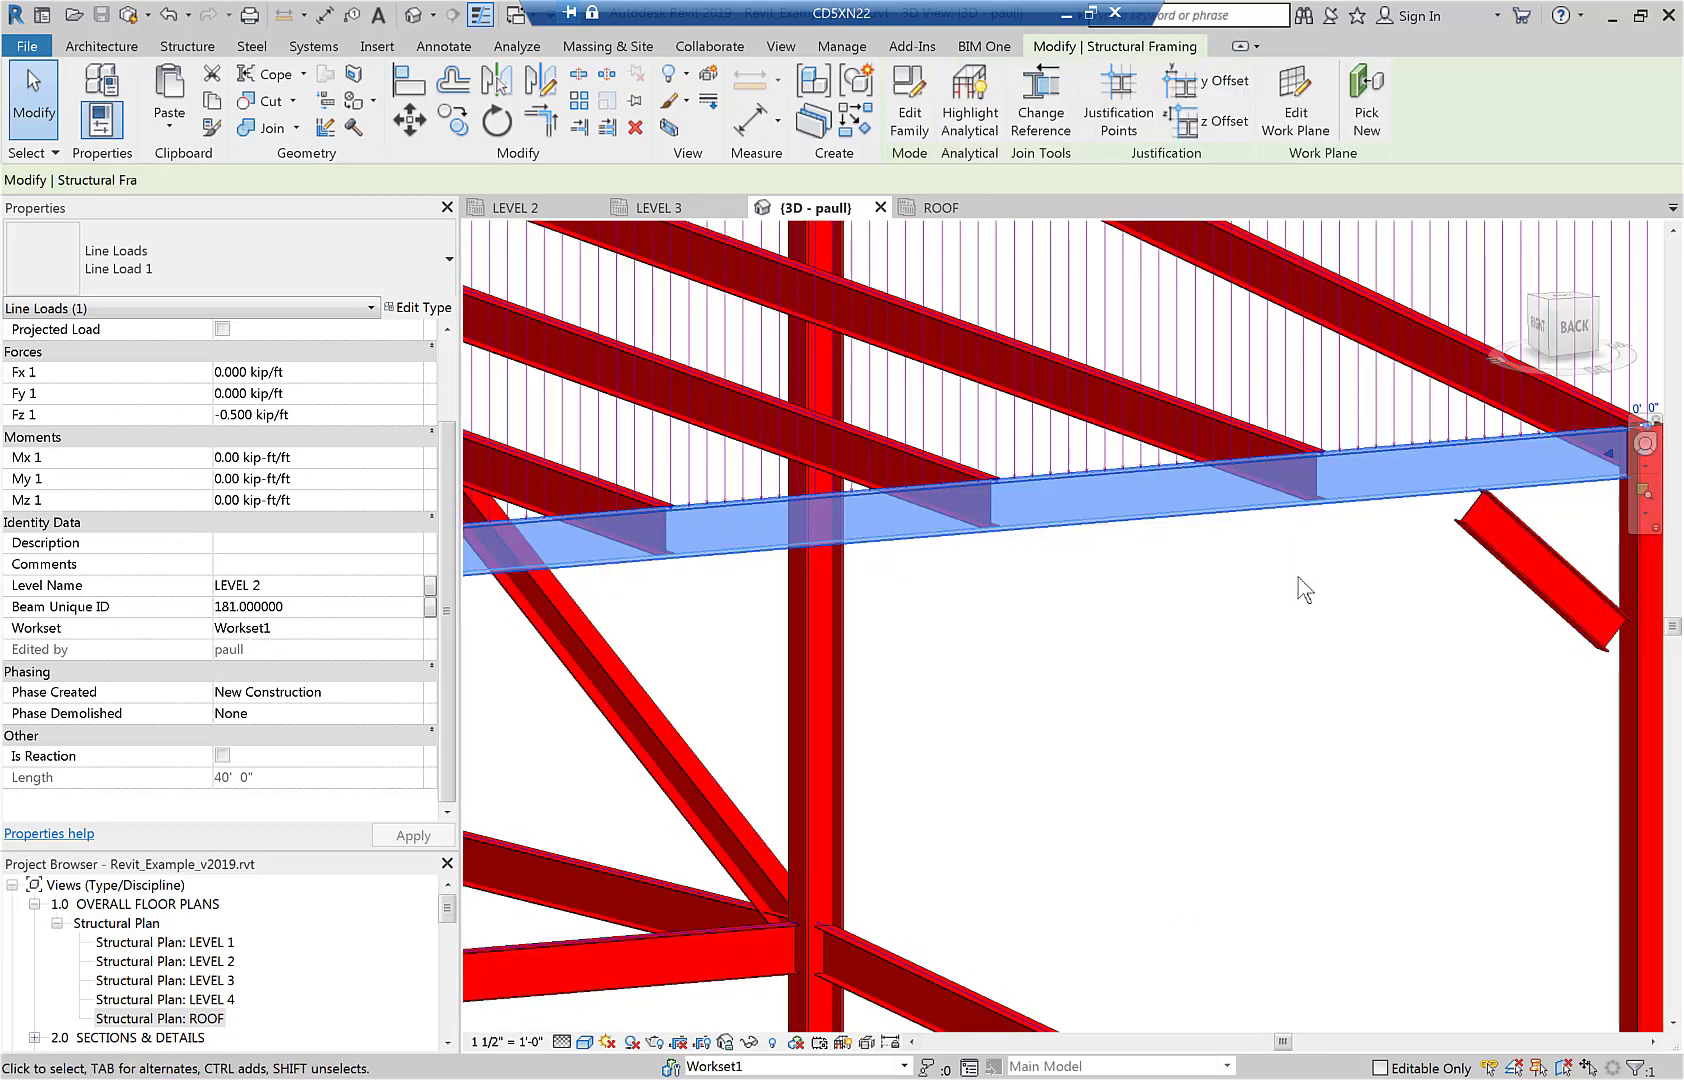
left_click_drag(449, 505, 443, 783)
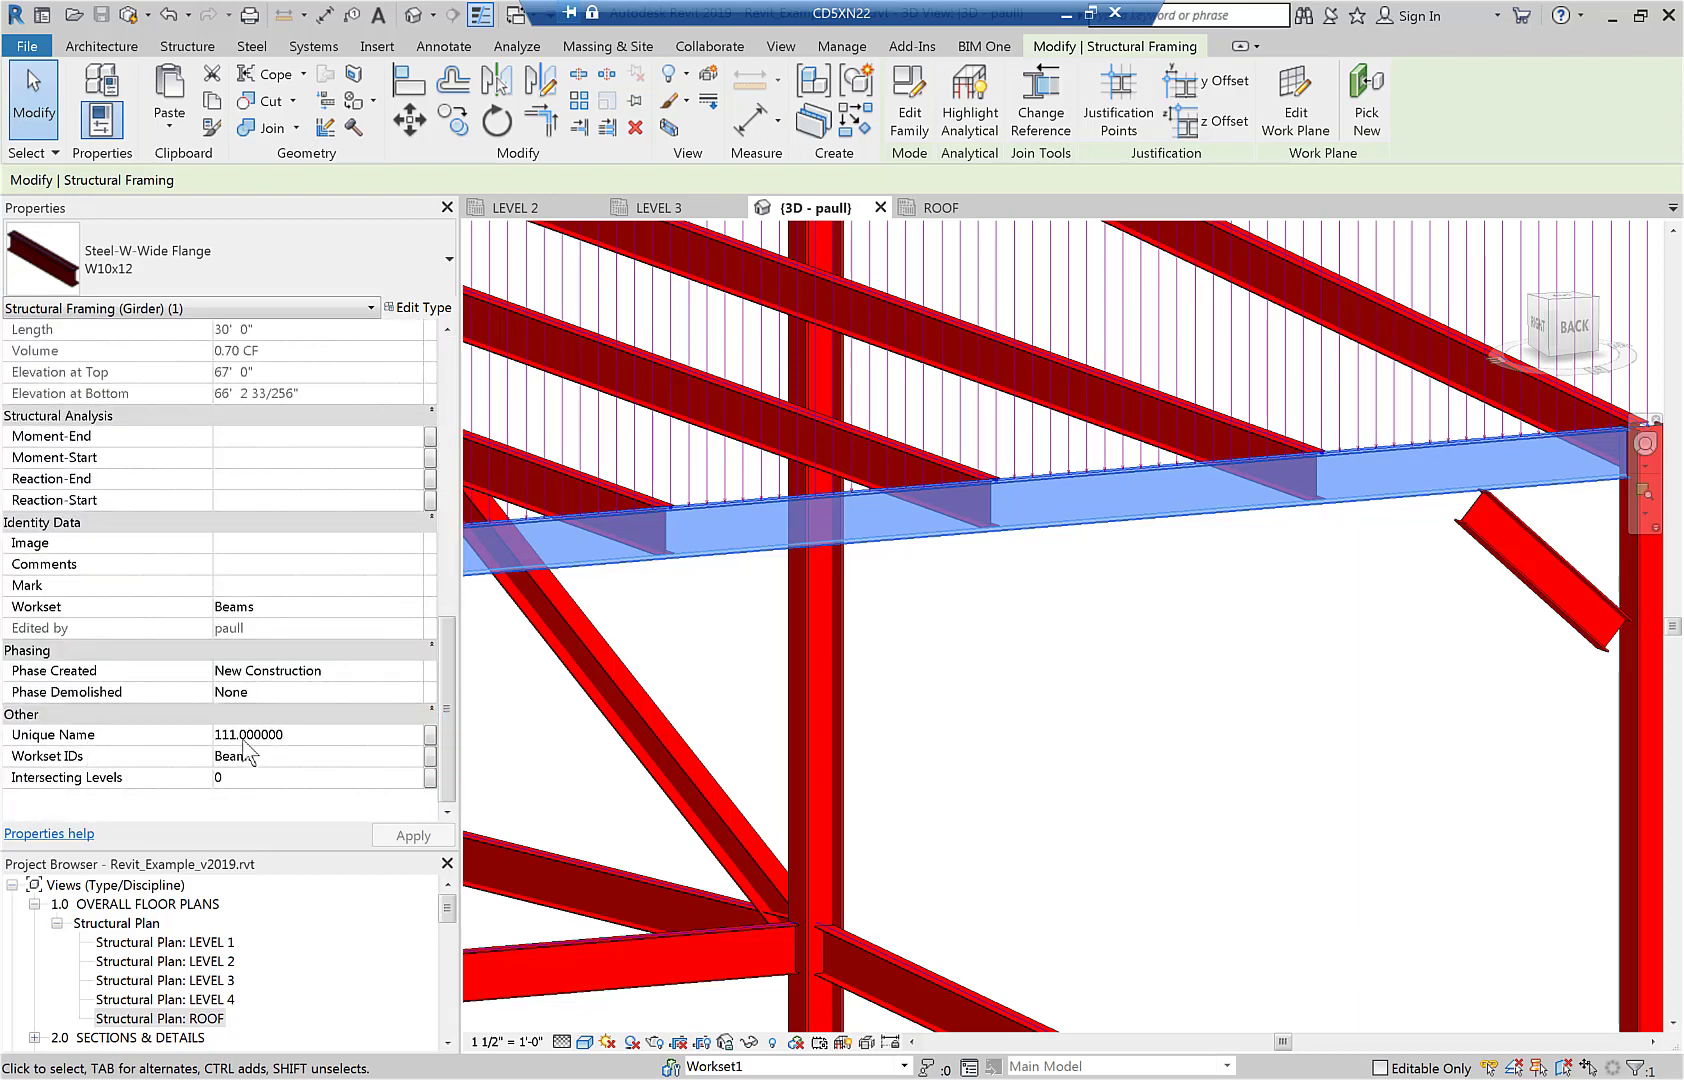
scroll(1086, 741, "down", 2)
middle_click_drag(1084, 733, 1040, 818)
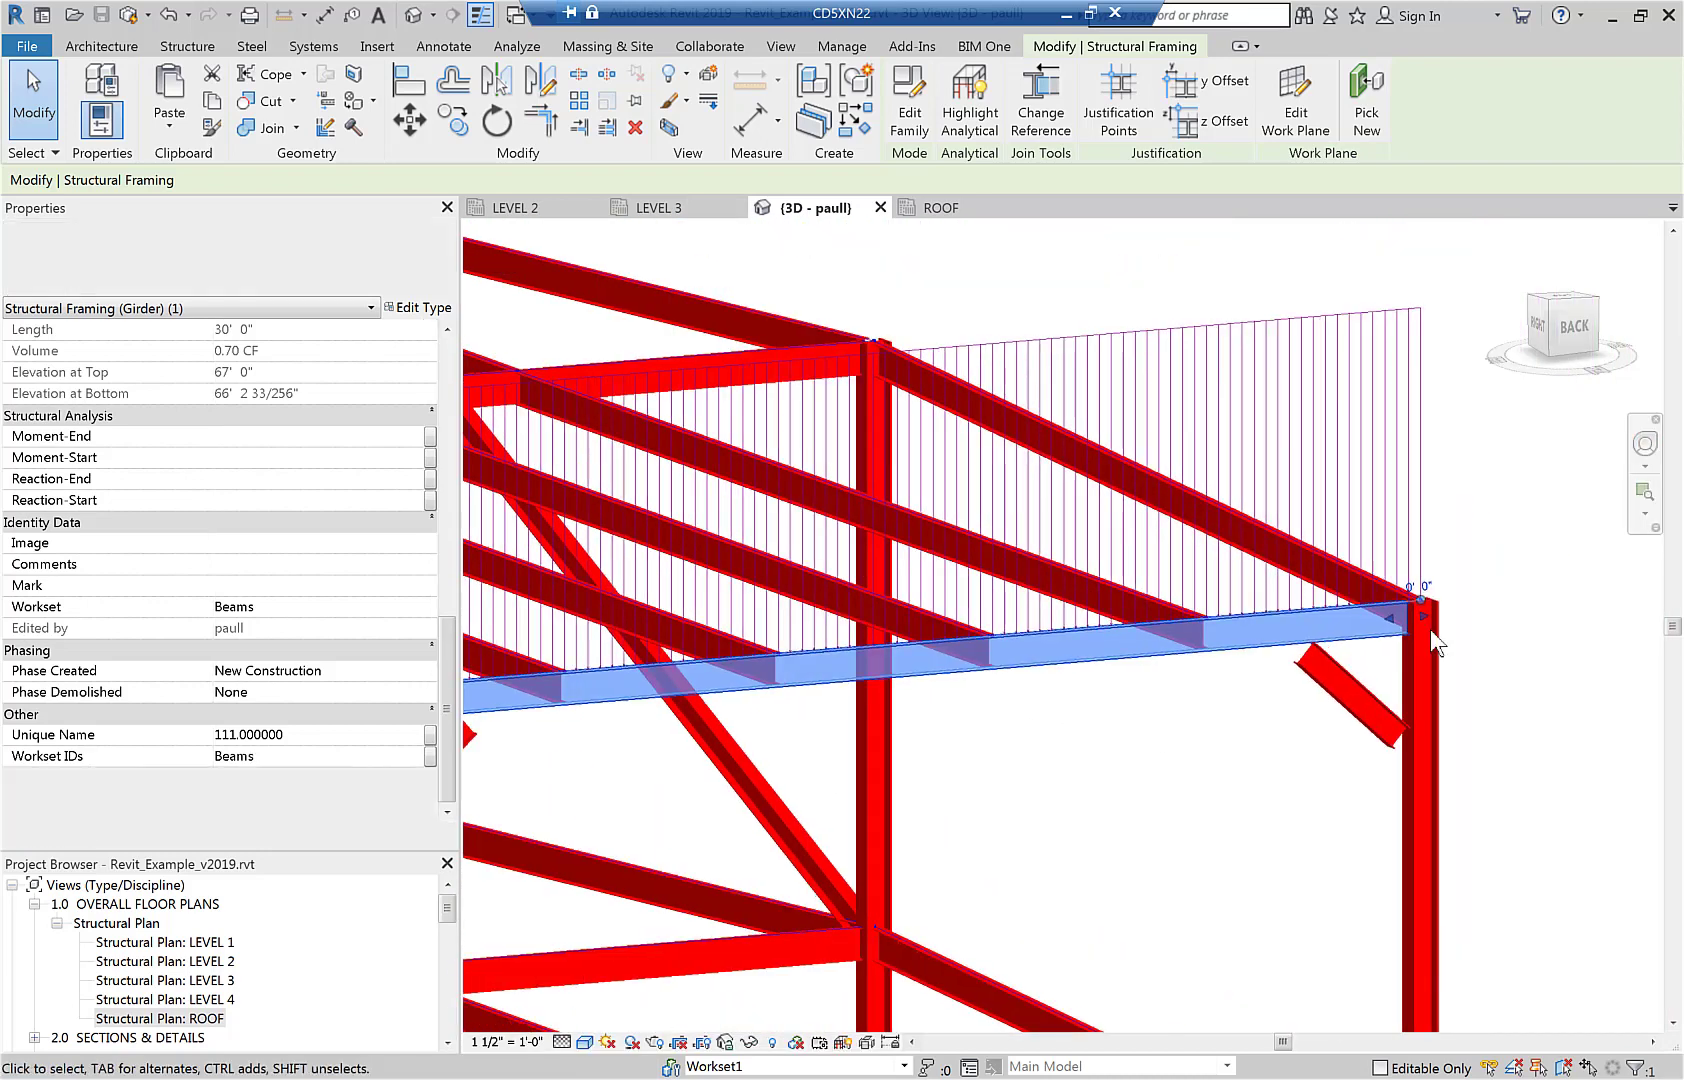
left_click(1430, 470)
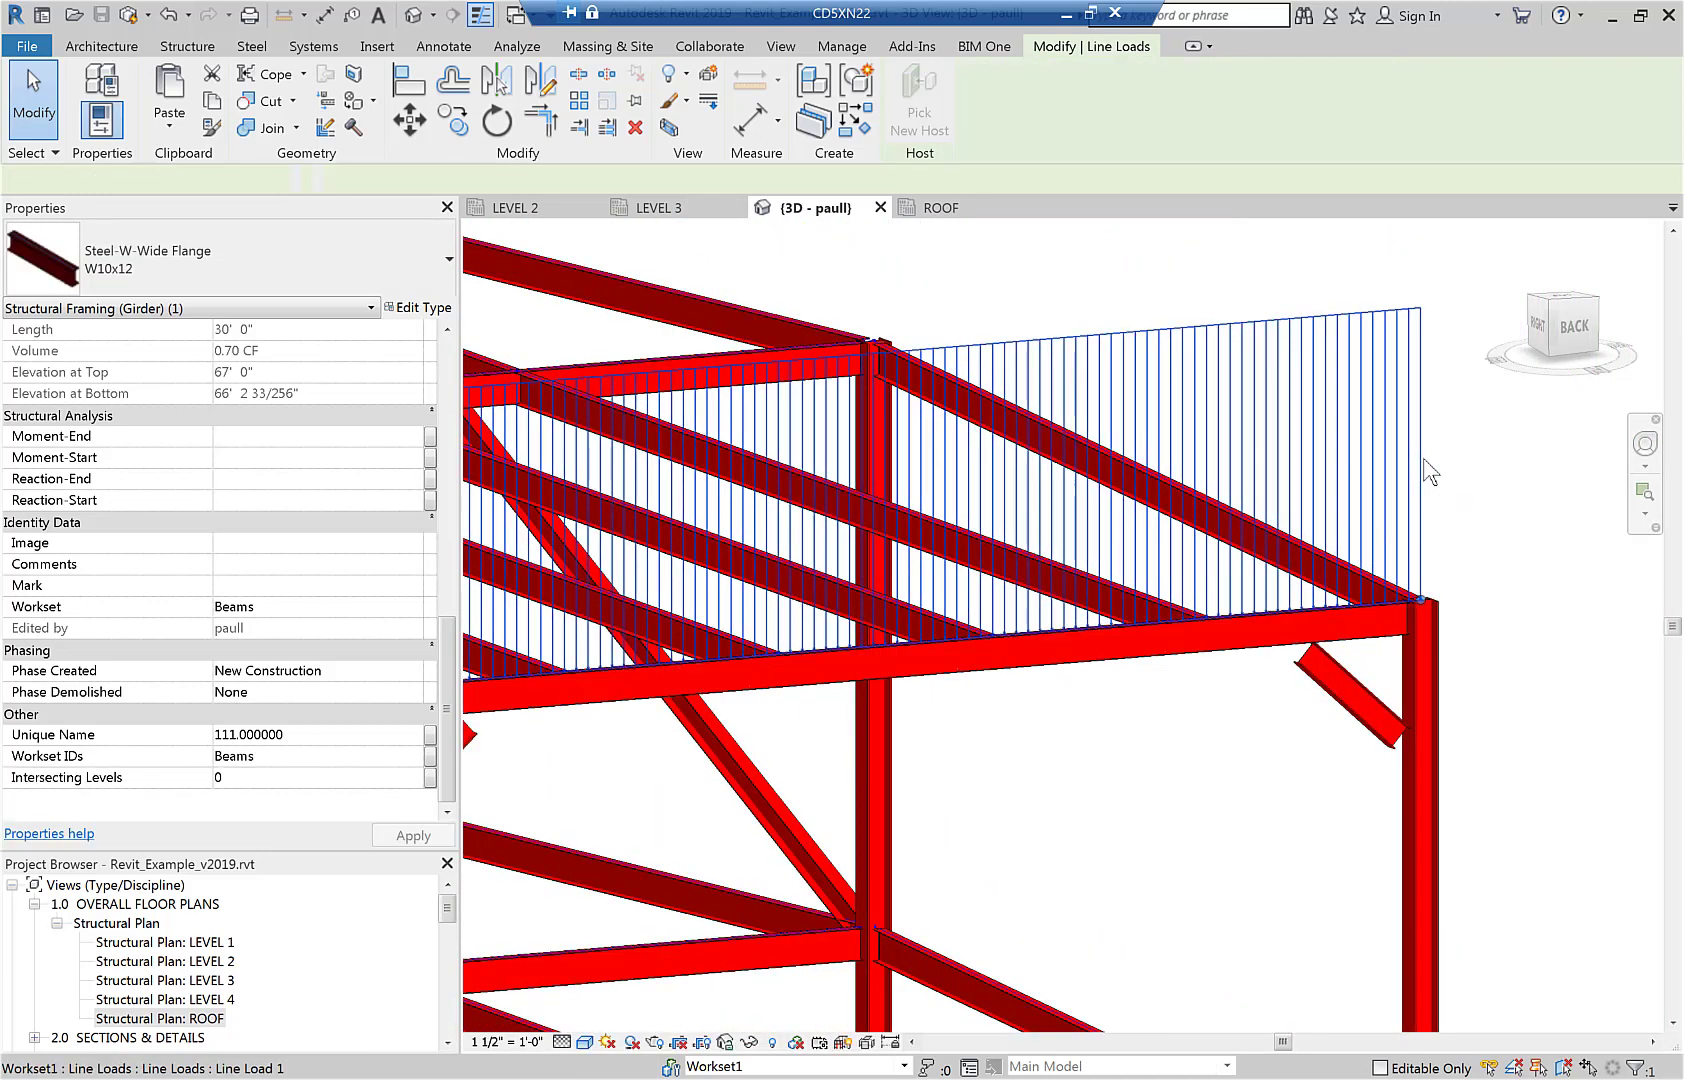